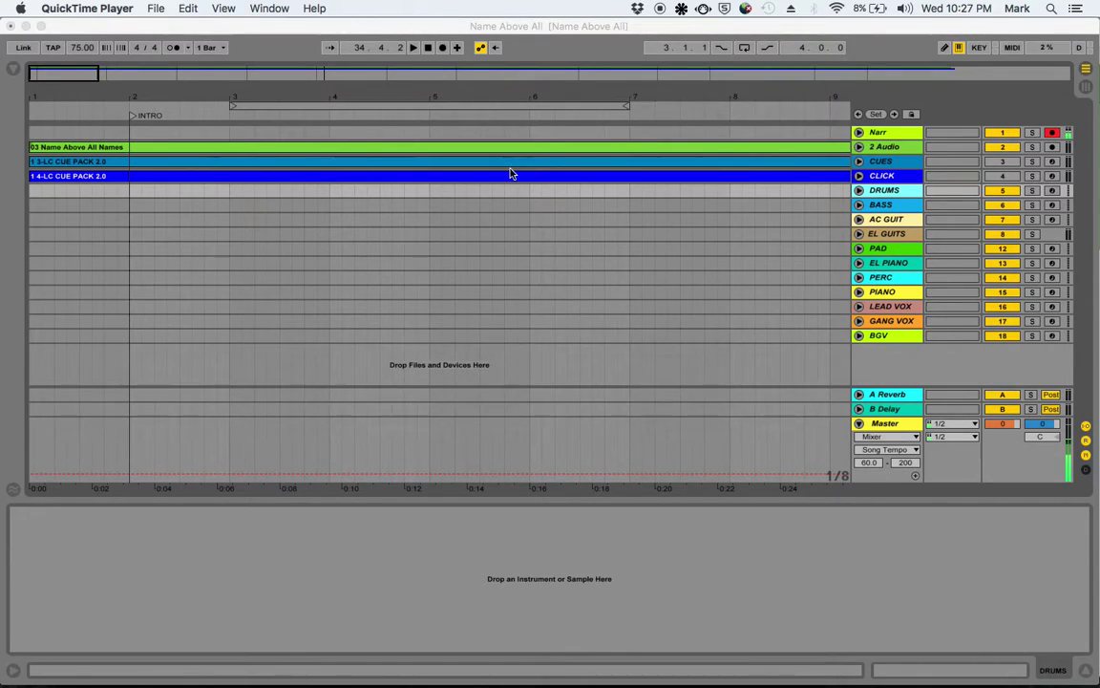
- Bring the Live window to the front and open the browser
click(19, 67)
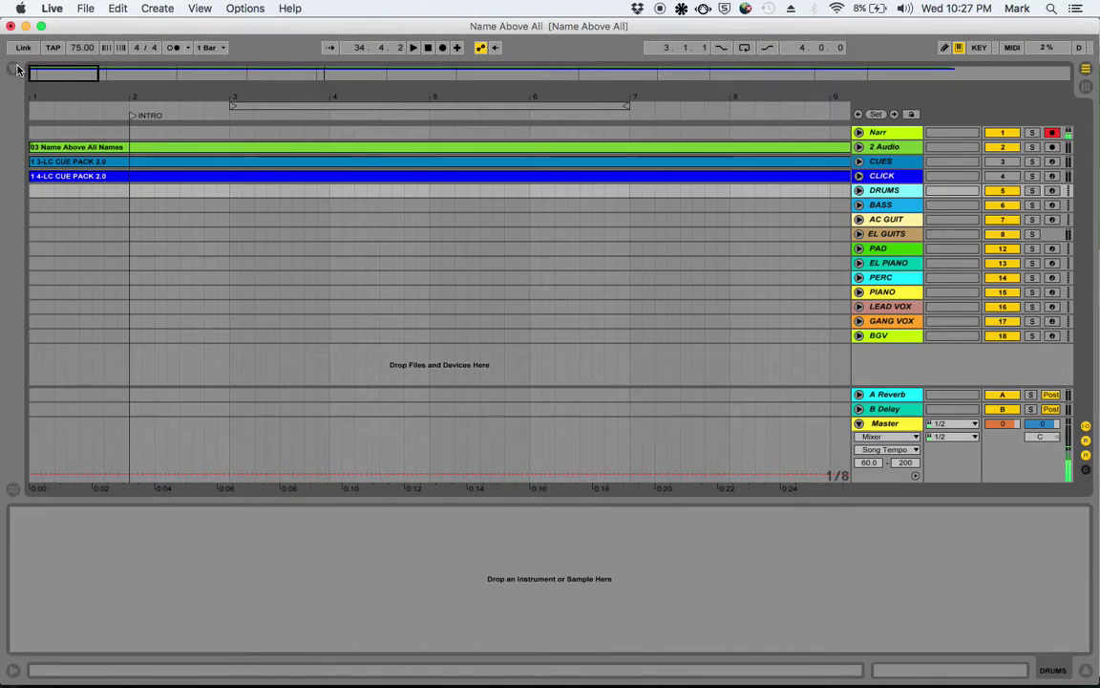
click(16, 70)
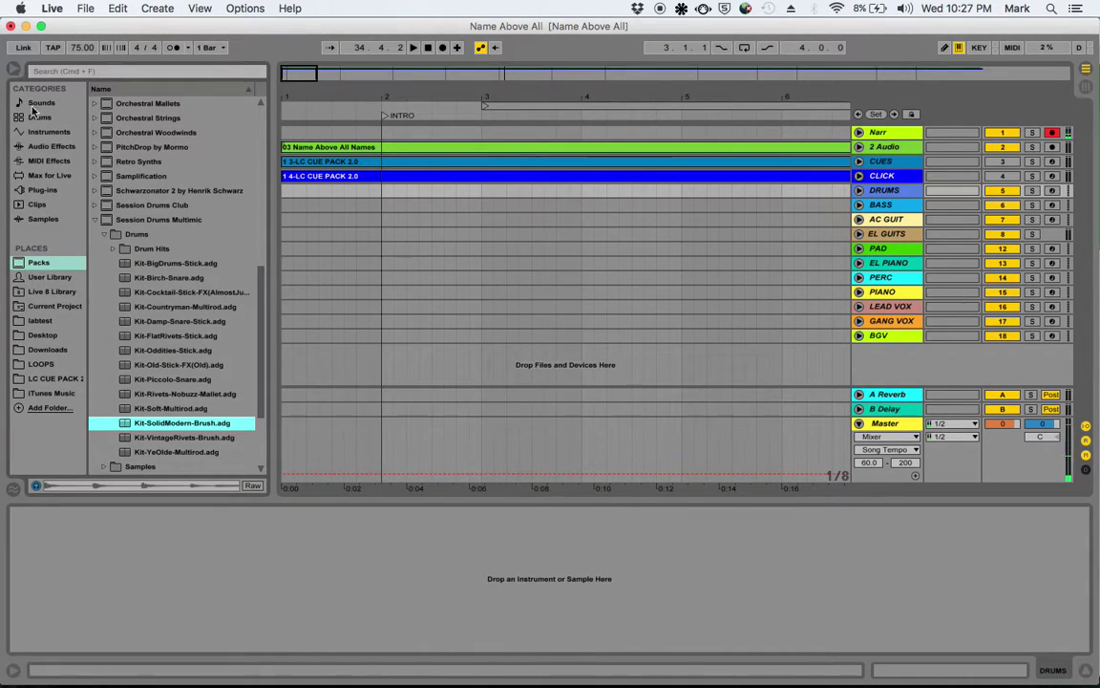
click(129, 234)
- Collapse the Session Drums Multimic pack and show the Drums category
key(Left)
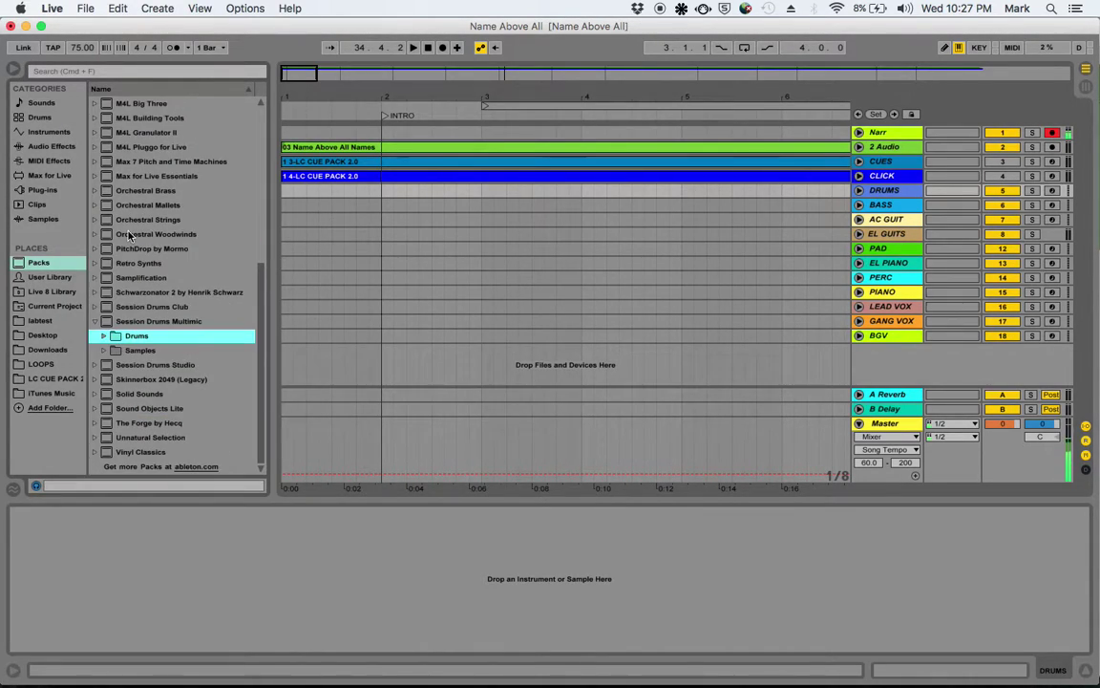
key(Up)
key(Up)
key(Down)
key(Left)
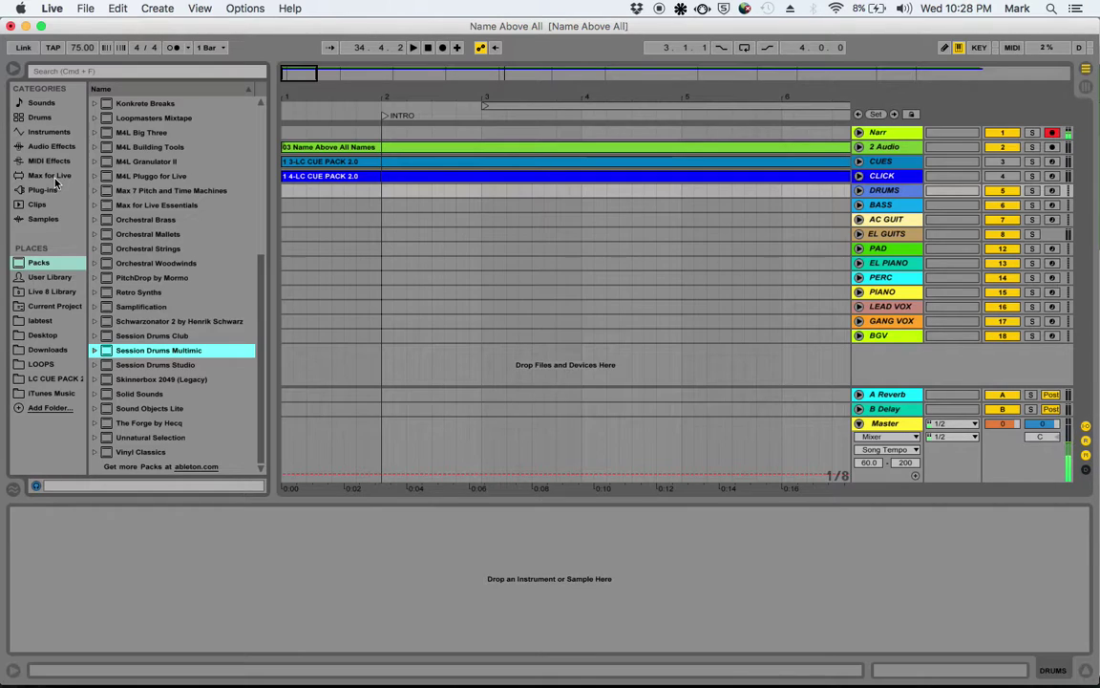
click(41, 118)
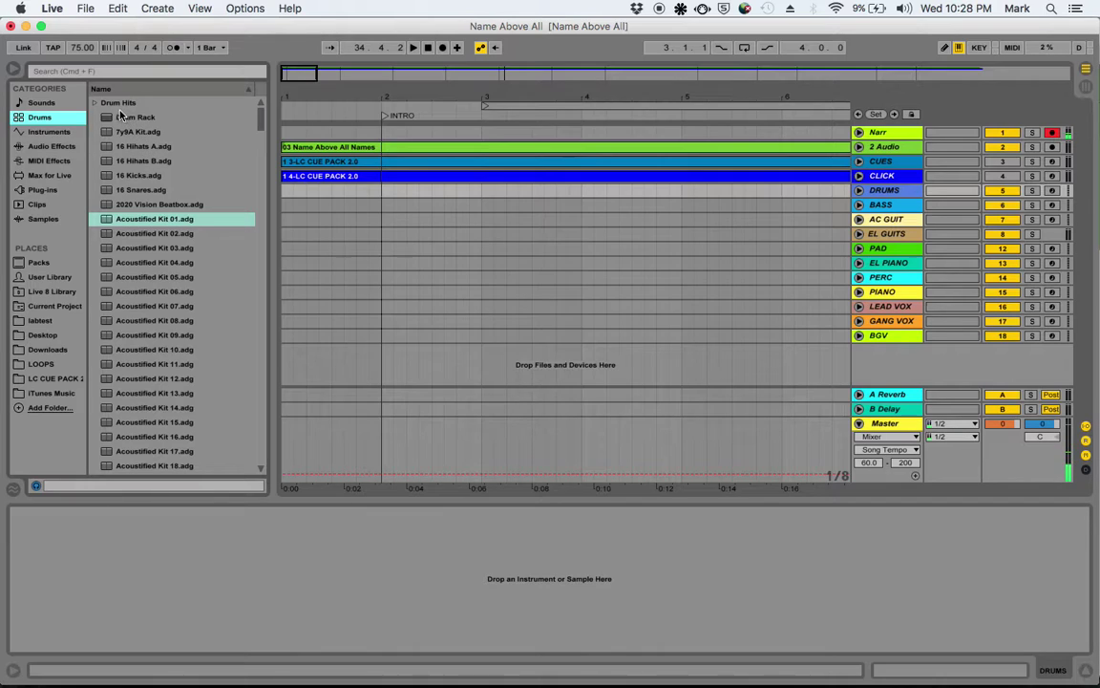
- Select the empty Drum Rack in the Drums list after checking Drum Hits and 7y9A Kit
click(118, 105)
key(Left)
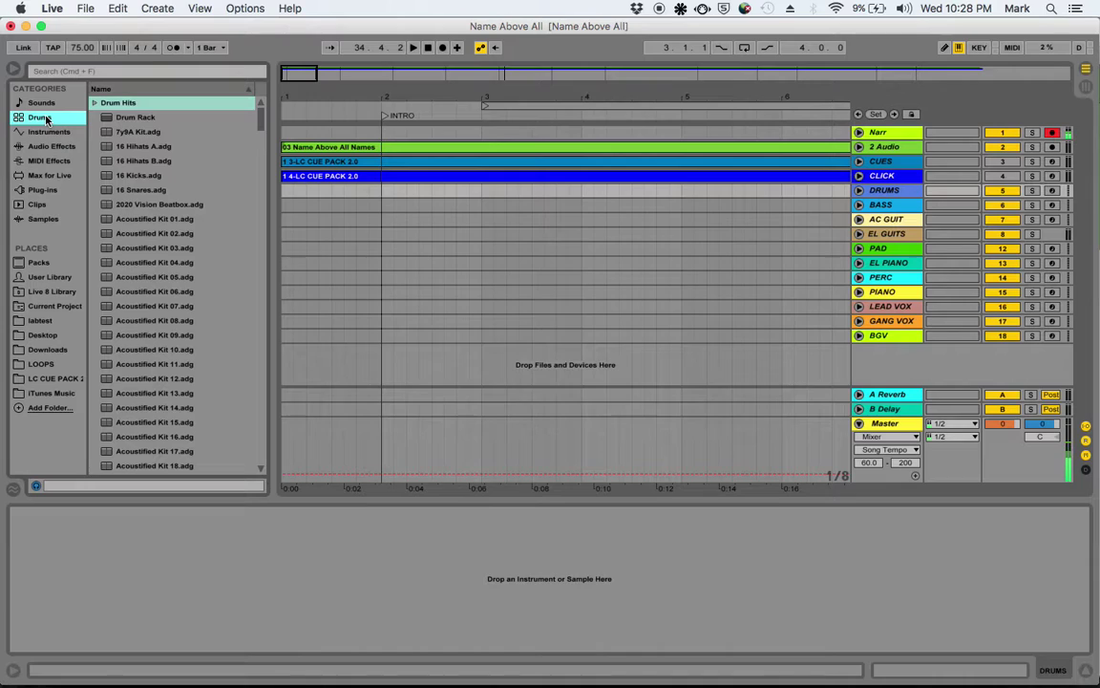
click(145, 135)
click(135, 117)
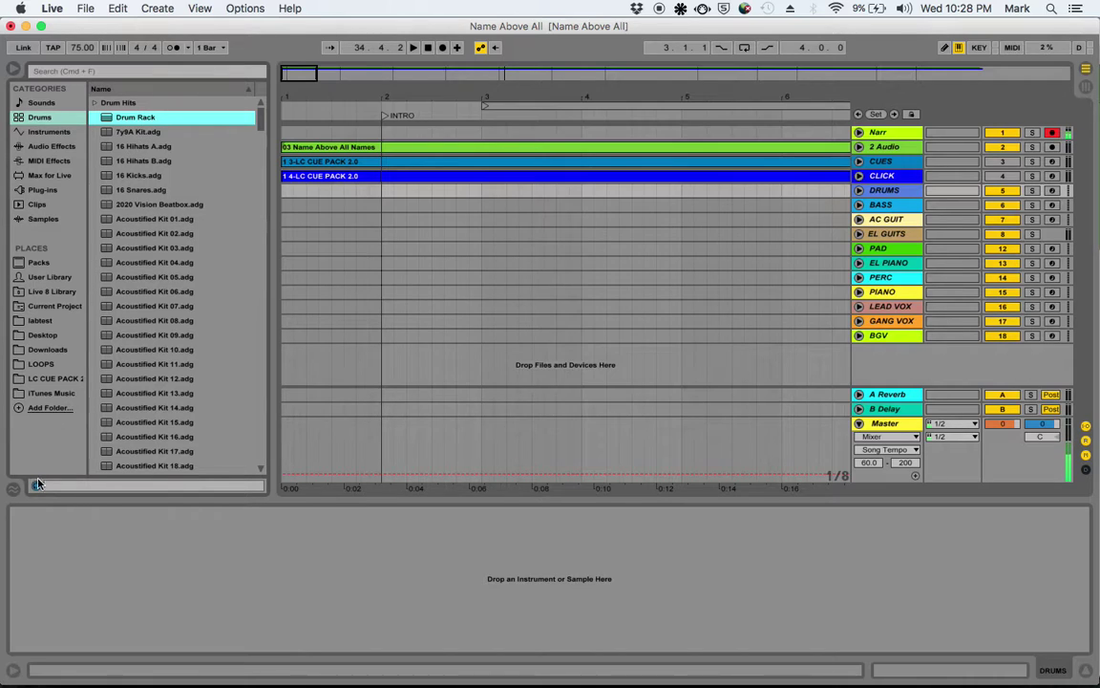
- Audition 7y9A, 16 Hihats A and B, 2020 Vision Beatbox and Acoustified Kits 01 and 04
click(141, 134)
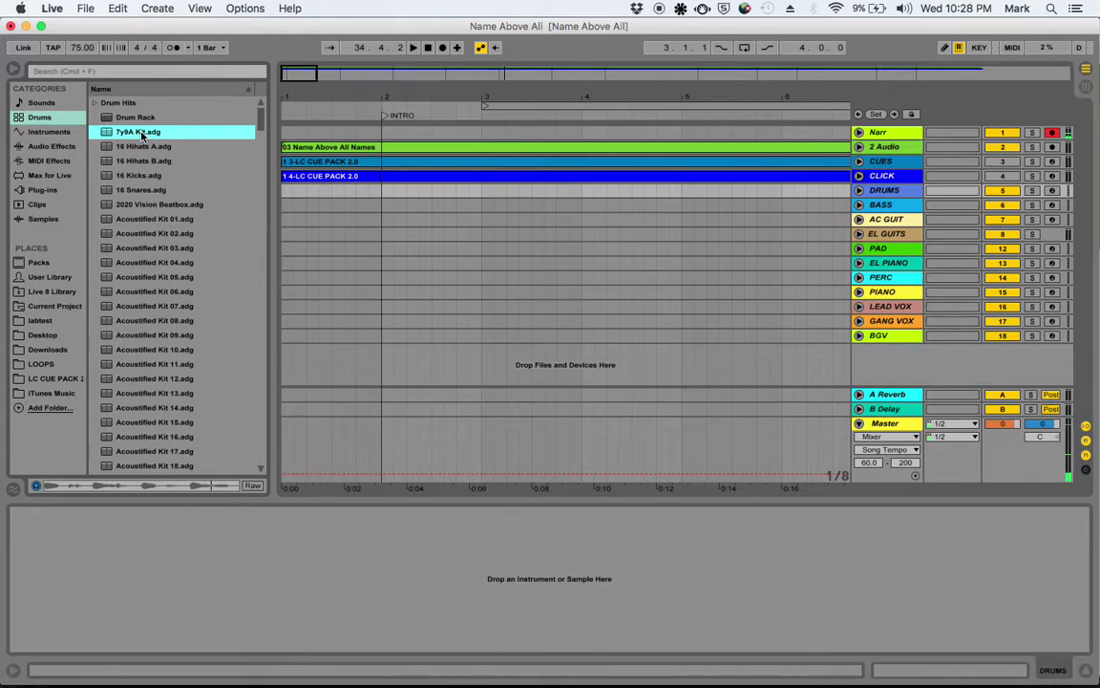
click(141, 117)
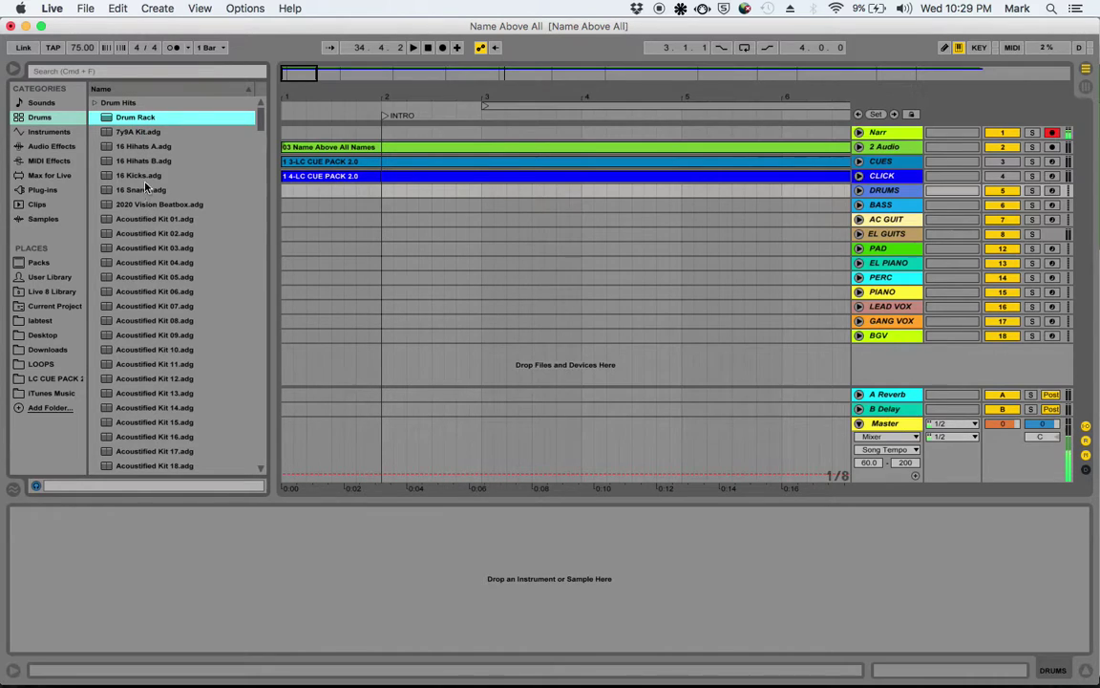
click(143, 148)
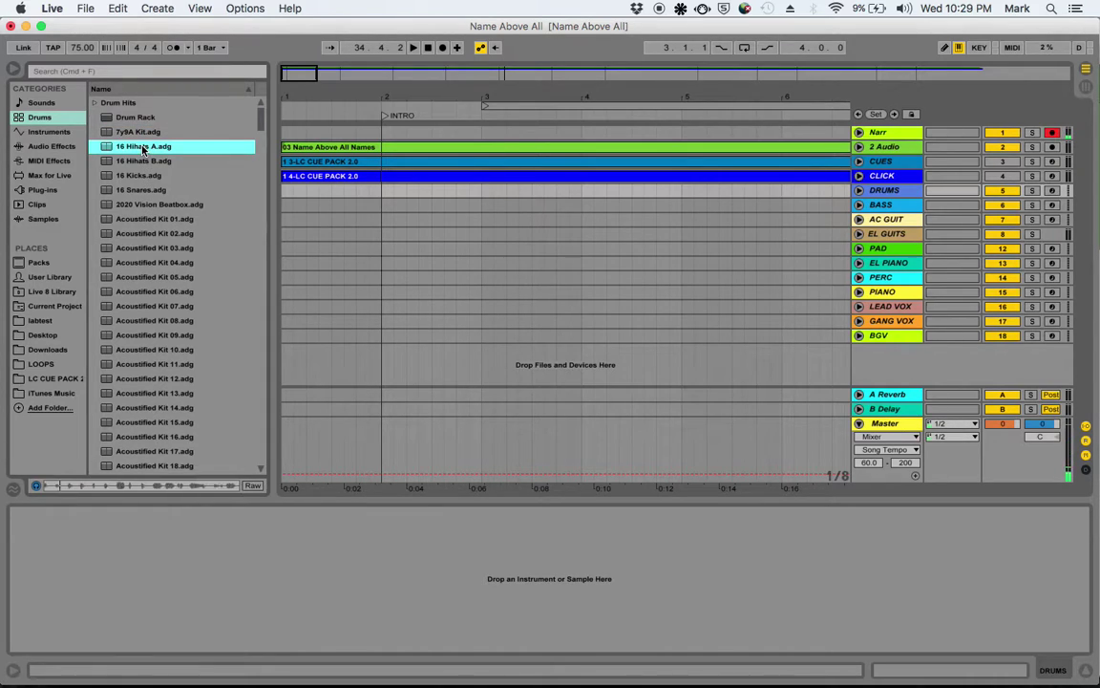
click(143, 161)
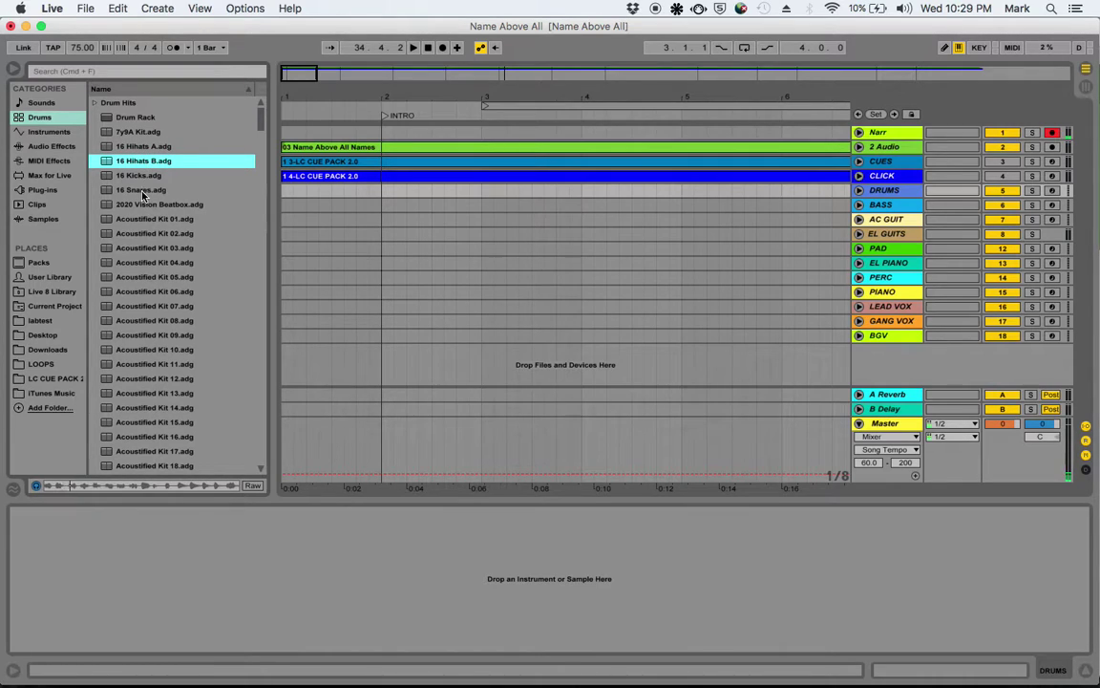
click(144, 205)
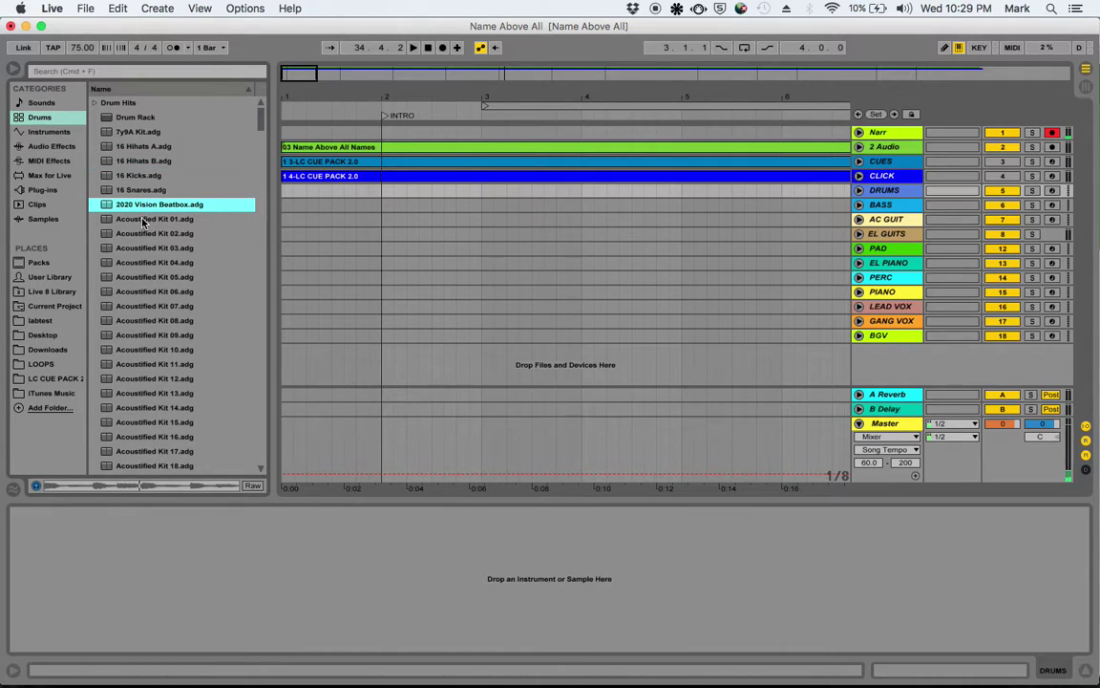
click(143, 221)
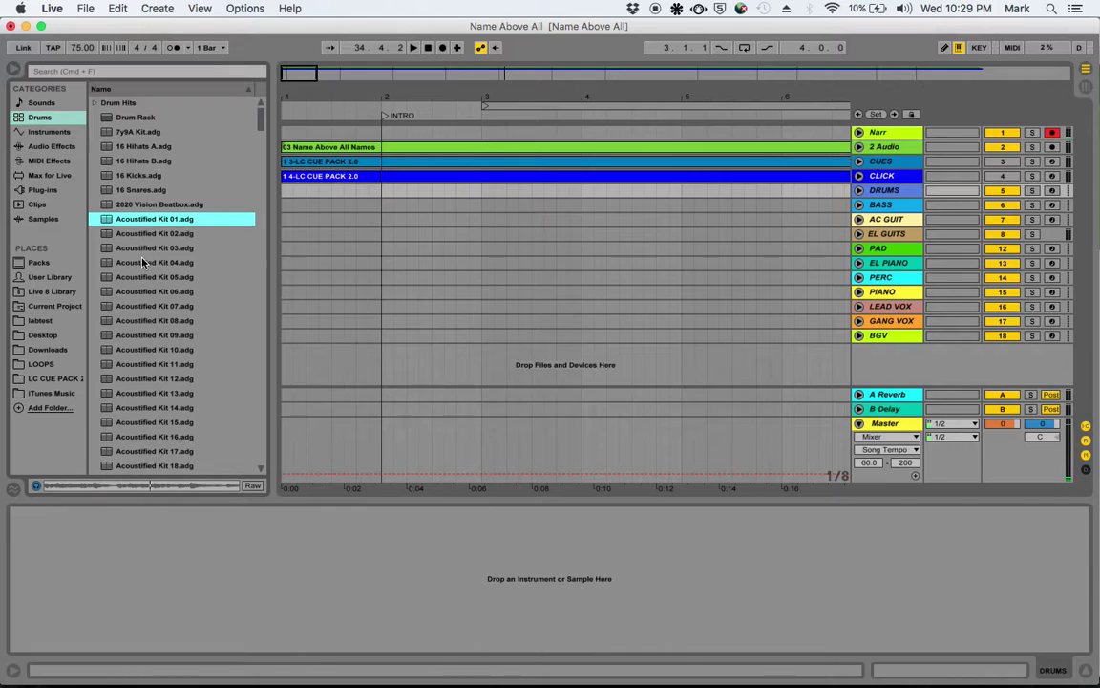
click(144, 261)
- Audition the Africa Drum, Analog Bully, Bi-Polar and Charred Kit 05 presets
scroll(145, 315, down, 6)
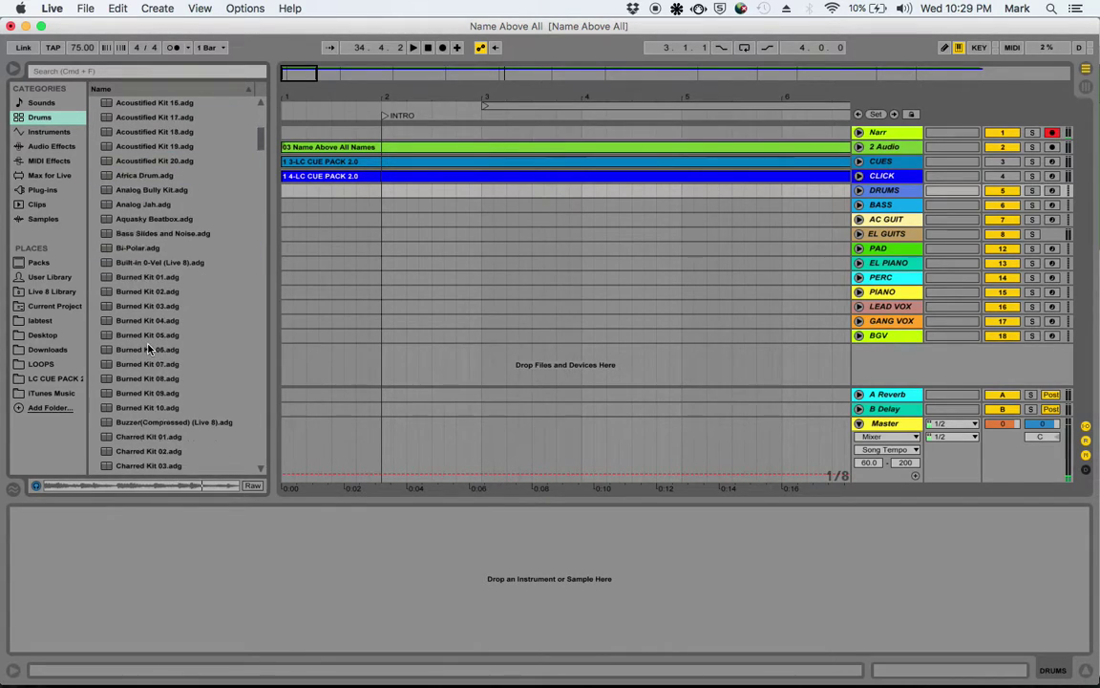
click(154, 176)
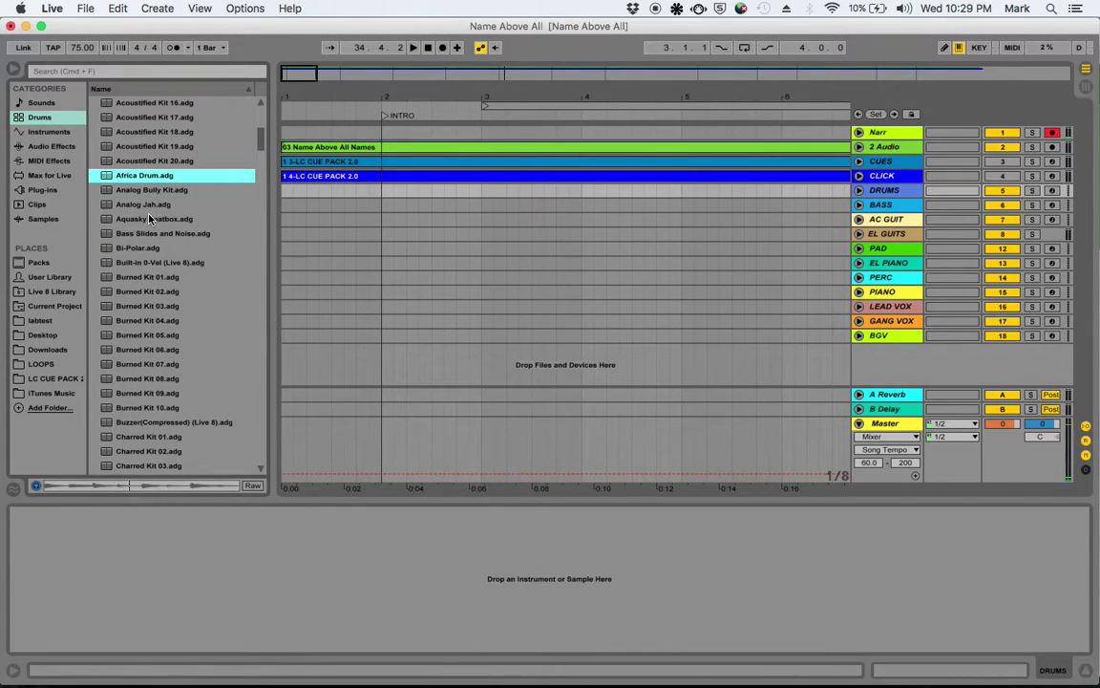
key(Down)
key(Down)
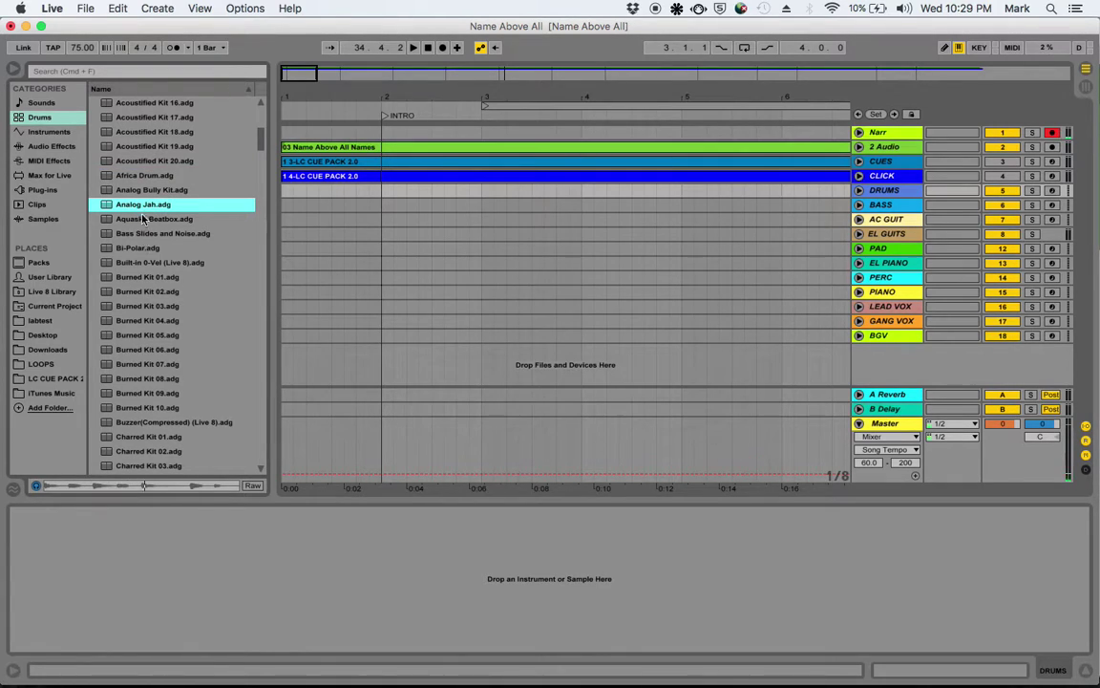
click(130, 189)
click(137, 251)
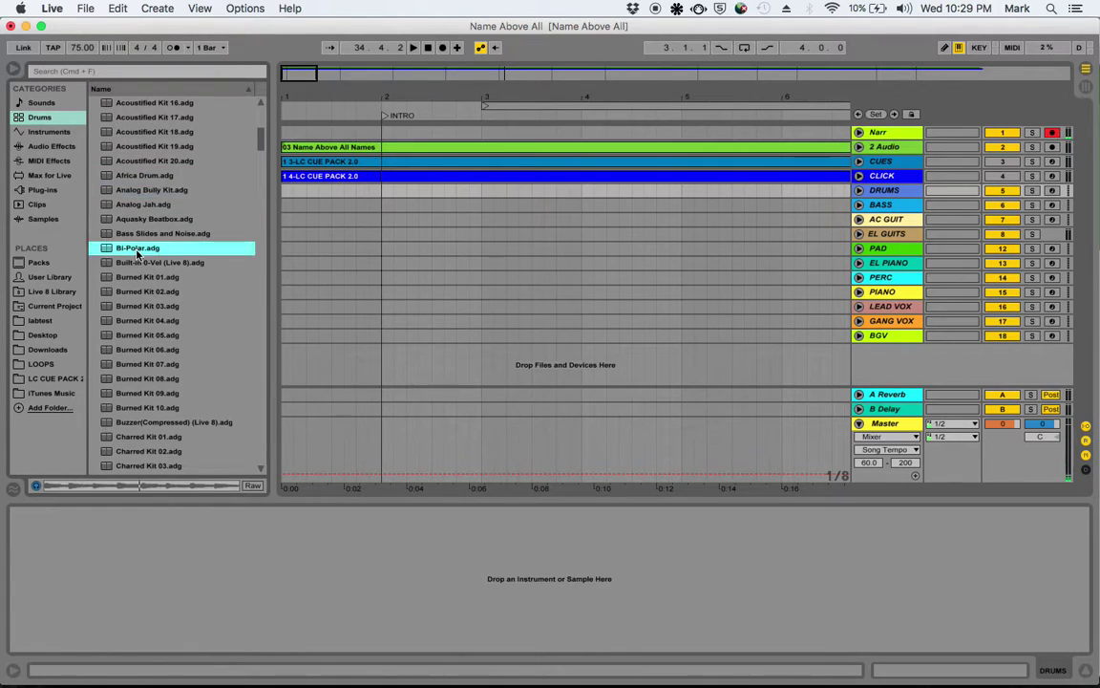
scroll(143, 287, down, 5)
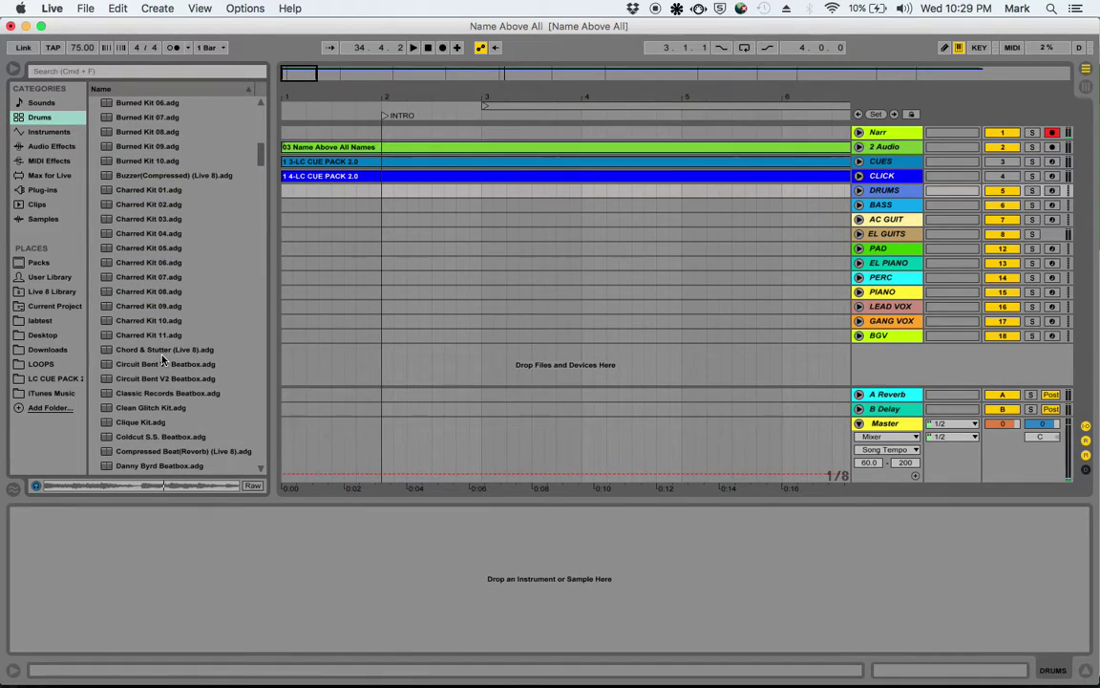
click(143, 247)
- Audition Circuit Bent V1, Digable Planets and Dino Psaras beatbox kits
scroll(156, 341, down, 2)
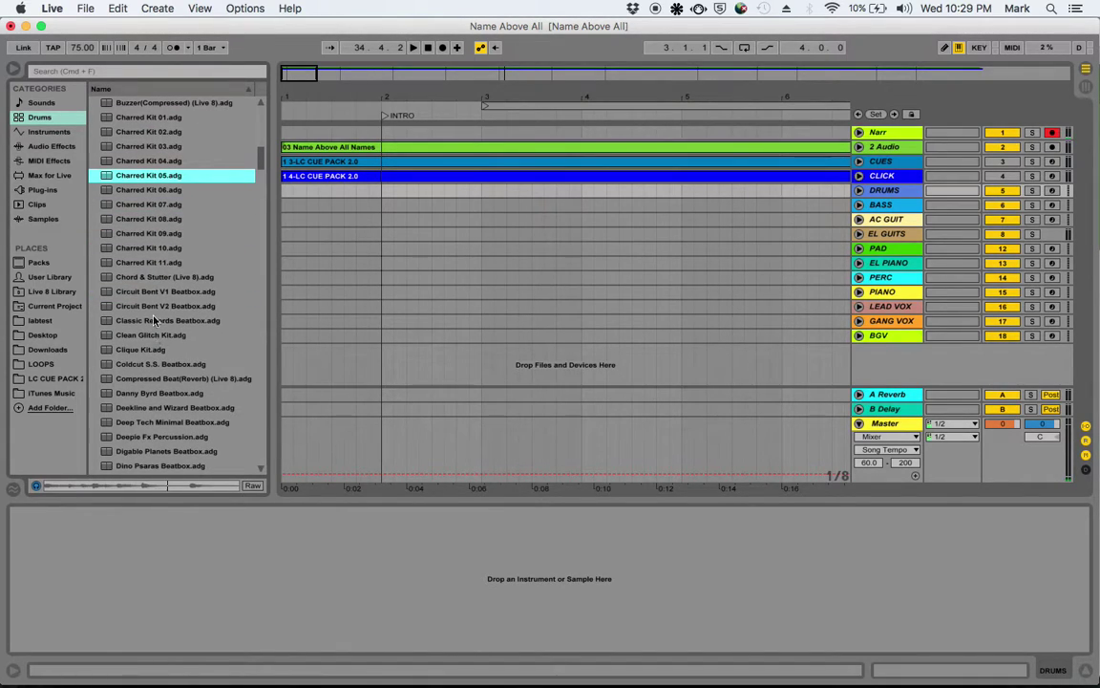
click(143, 291)
scroll(138, 286, down, 3)
click(144, 336)
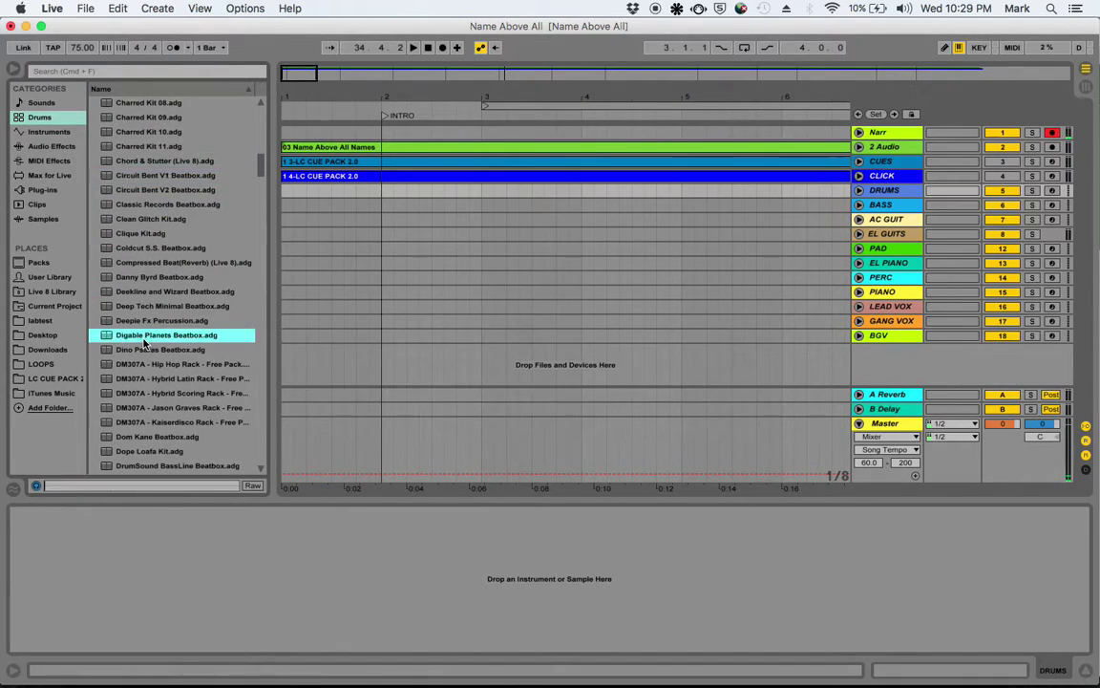
scroll(143, 329, down, 1)
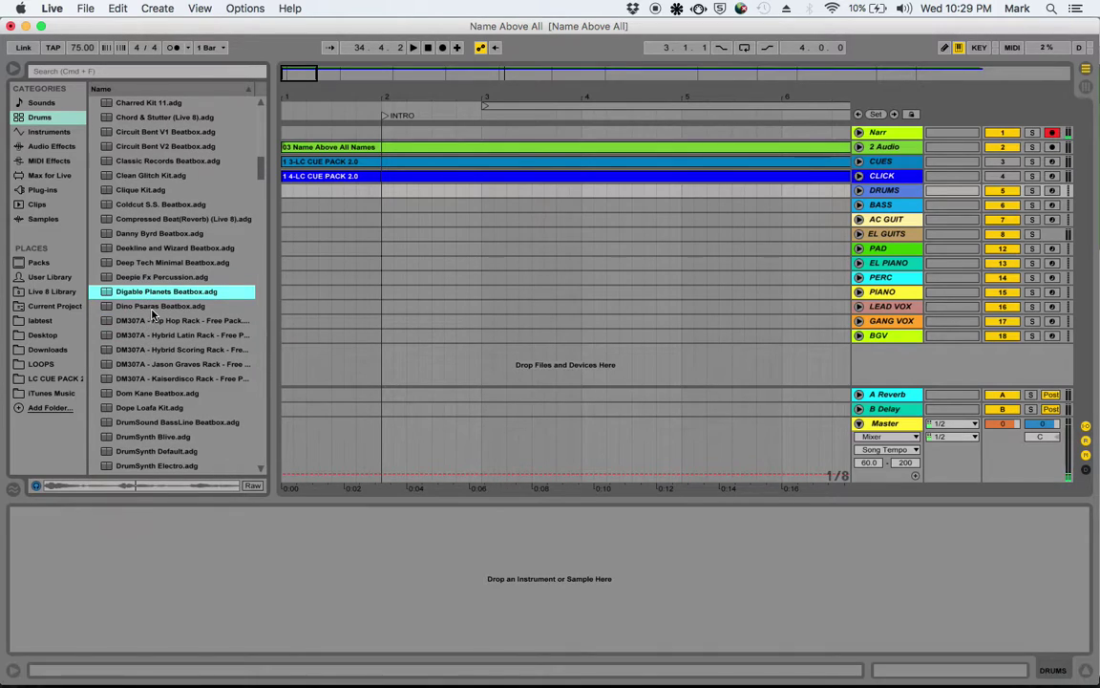
click(152, 305)
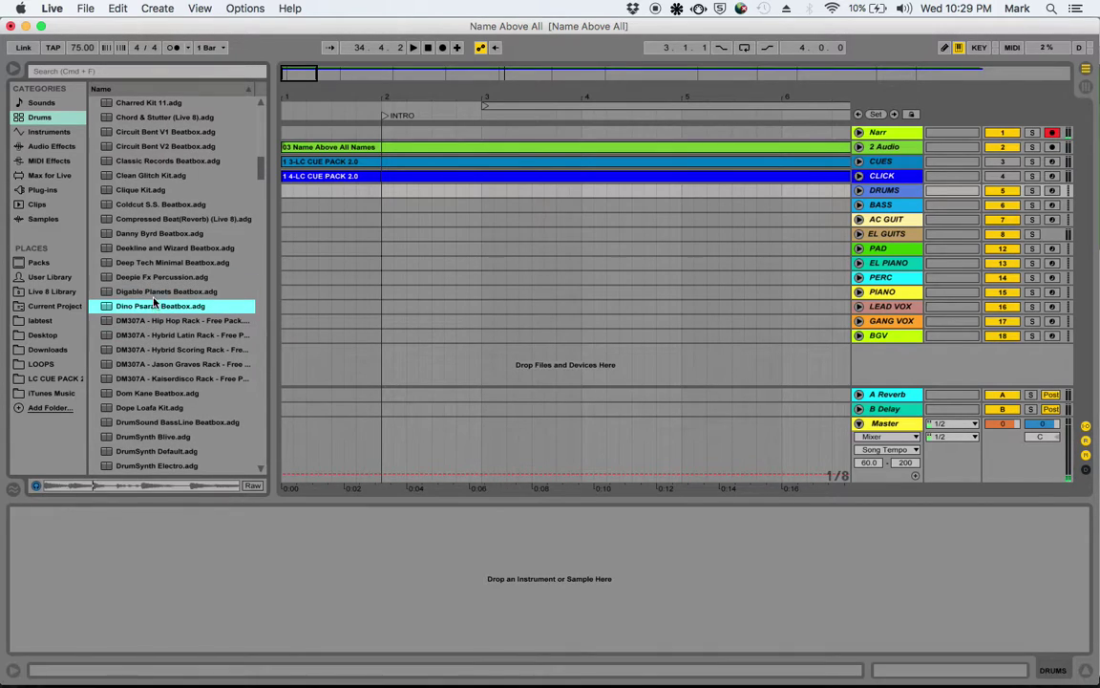
- Audition Deepie Fx Percussion, Deep Tech Minimal, a DM307A rack, Evil Robot and Electrified Kit 13
click(153, 276)
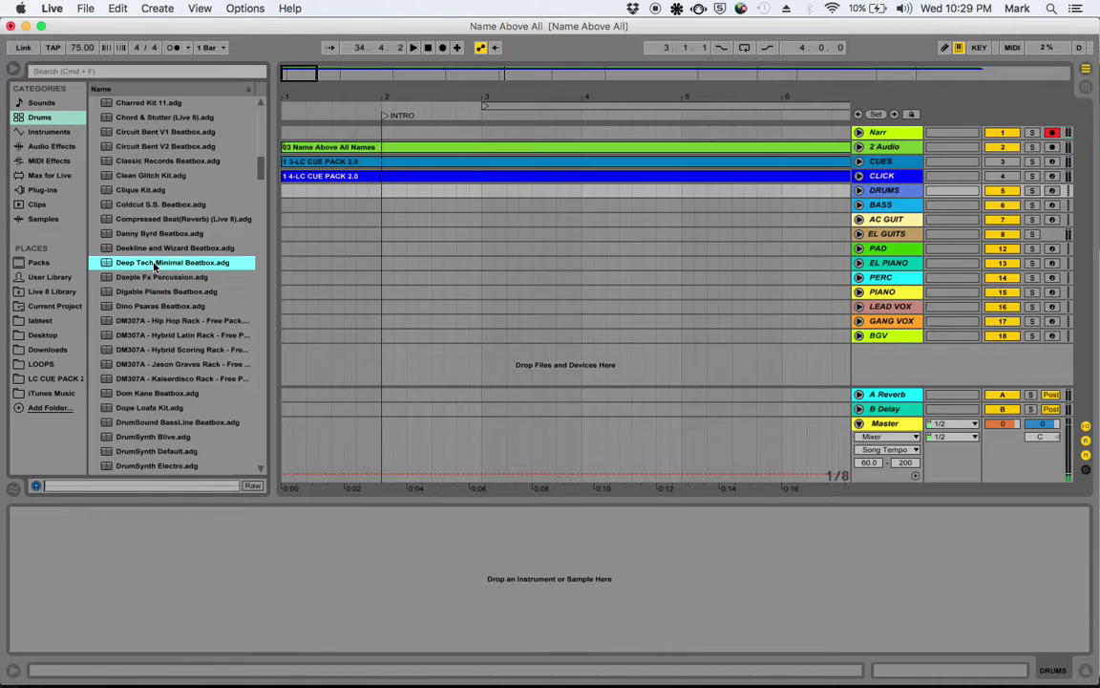
click(152, 266)
click(153, 364)
scroll(153, 287, down, 10)
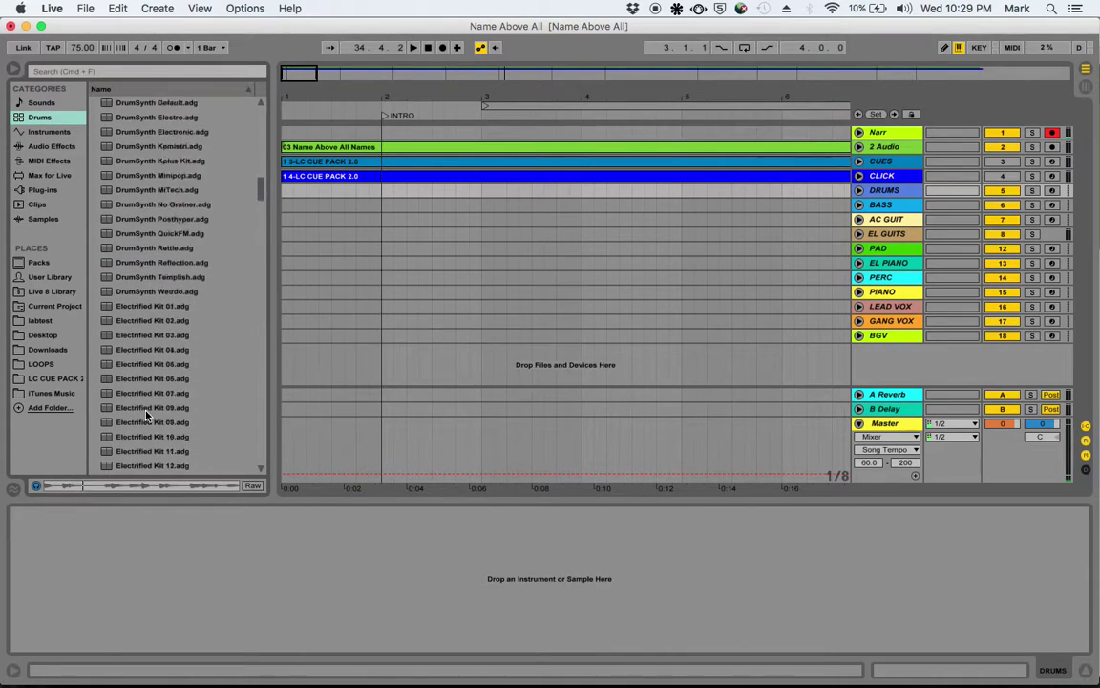
click(151, 277)
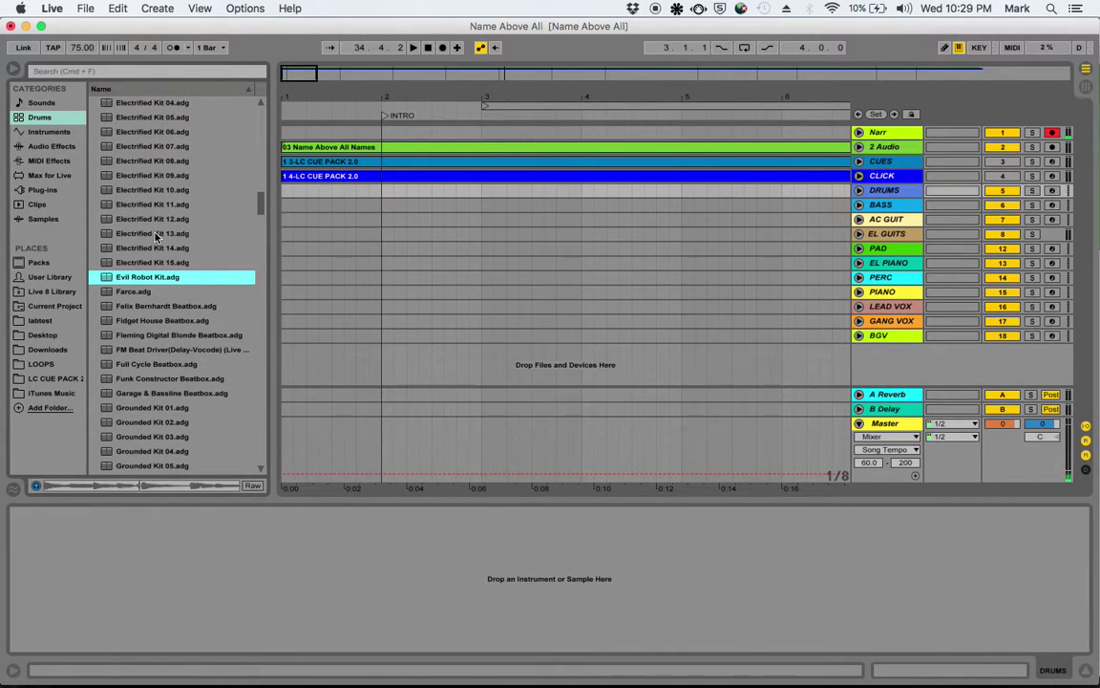
click(156, 234)
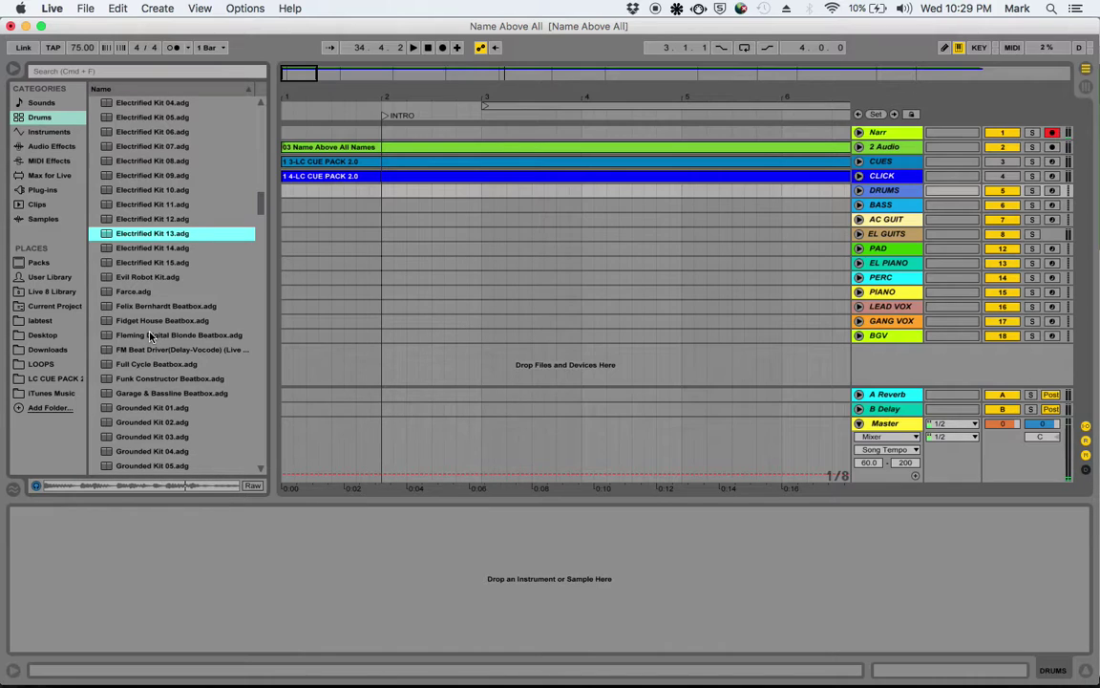
- Return to the empty Drum Rack and scroll through the kit list again
scroll(150, 336, up, 15)
click(139, 117)
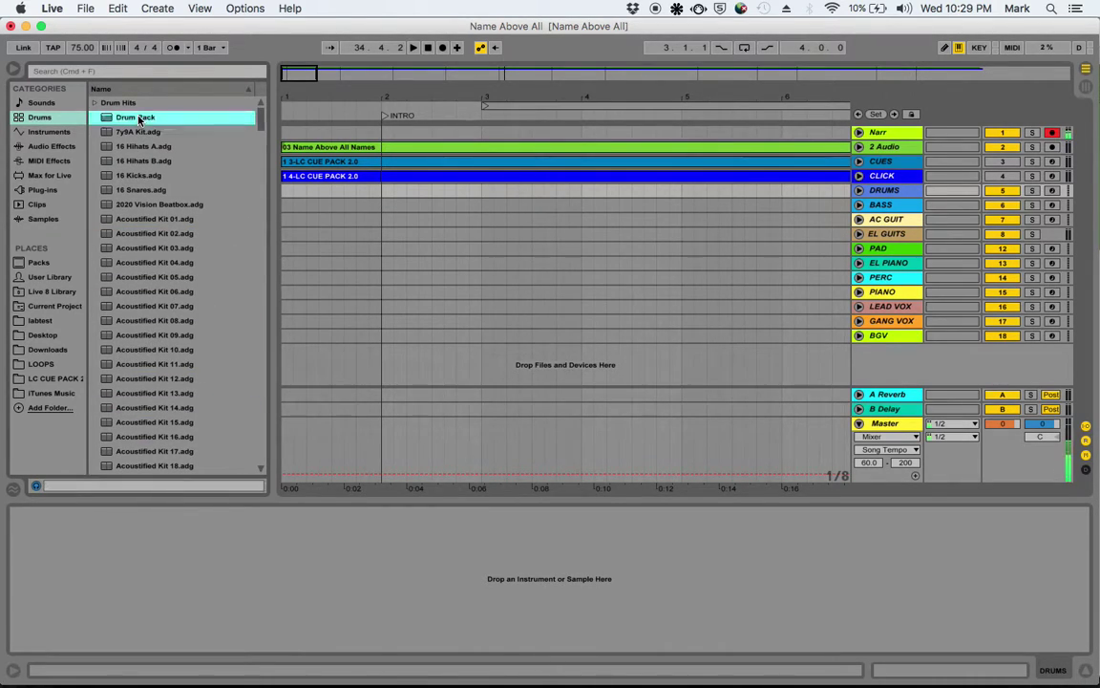
scroll(134, 239, down, 20)
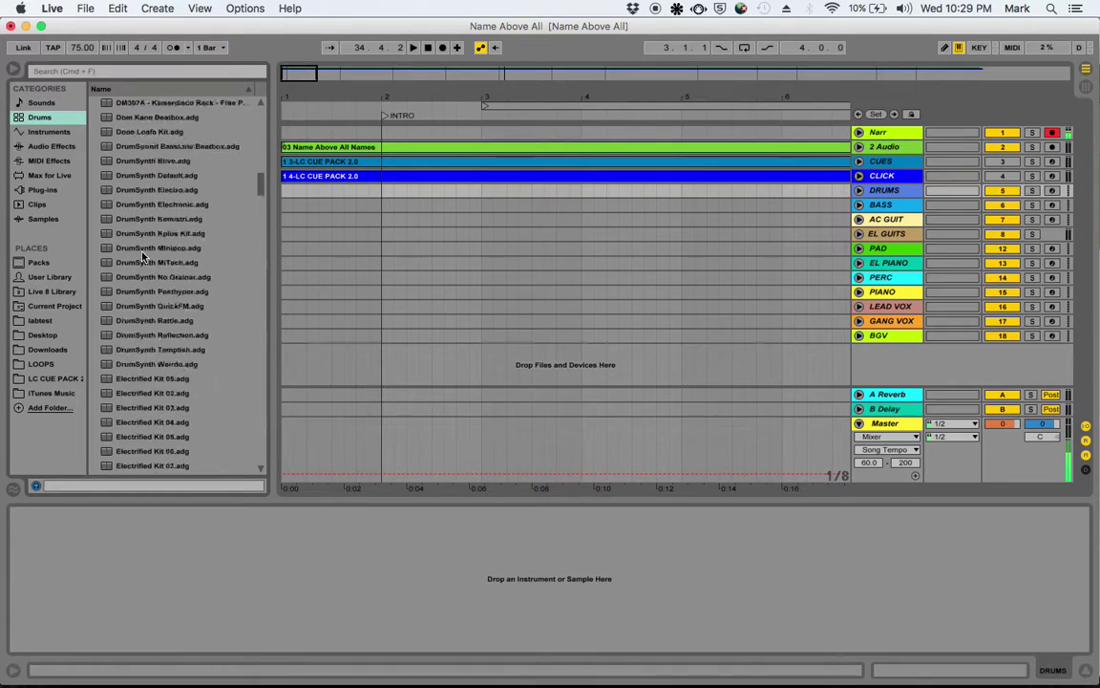
scroll(141, 255, down, 20)
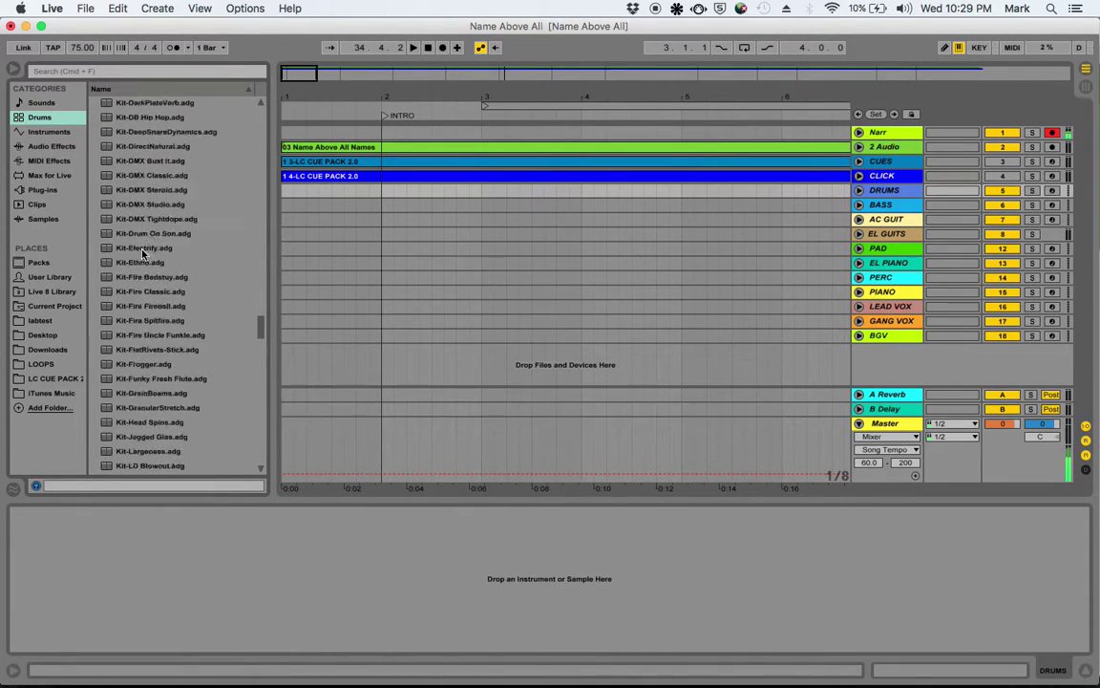
scroll(142, 251, up, 10)
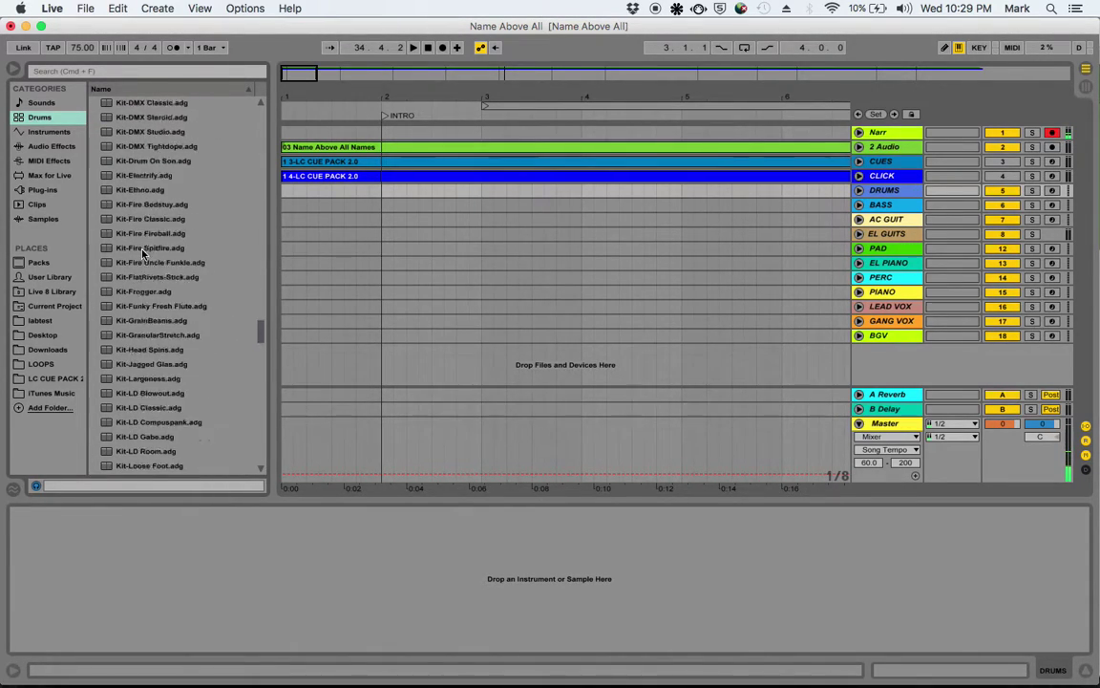
scroll(143, 251, up, 10)
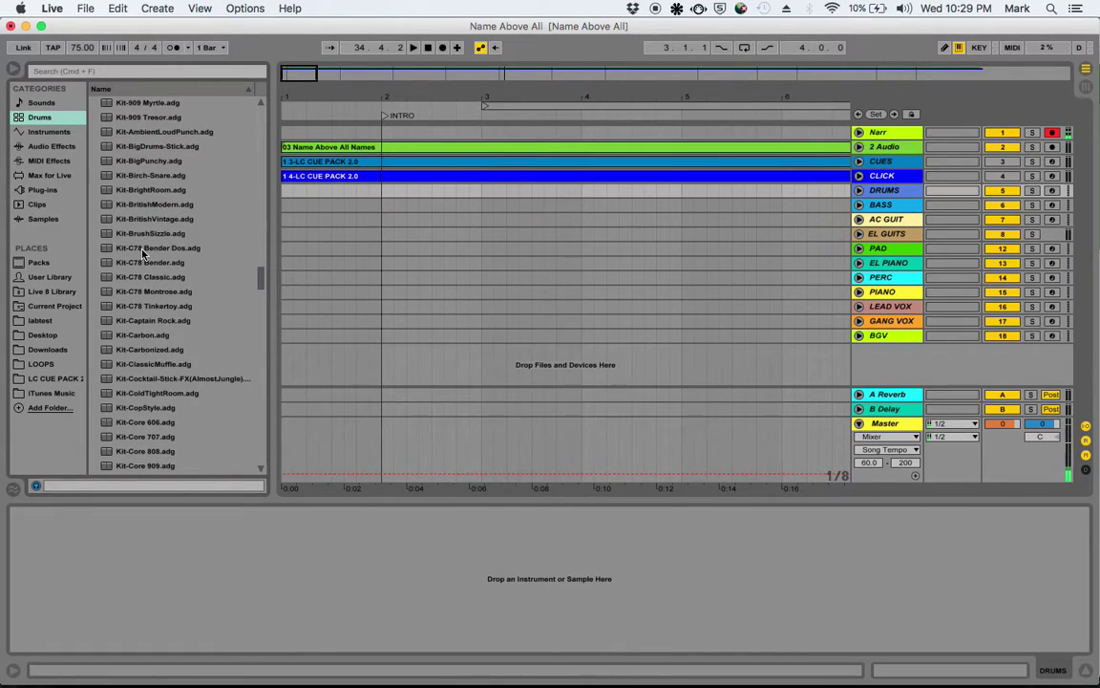
scroll(142, 252, up, 10)
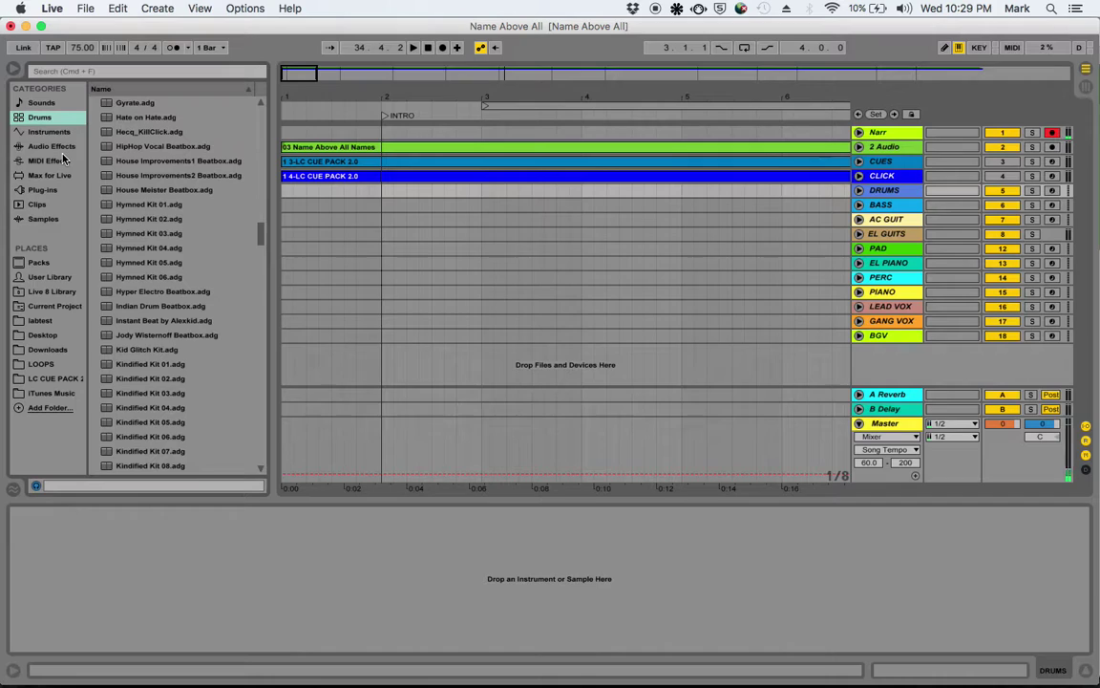
- Show the Instruments category and expand the Impulse folder
click(42, 133)
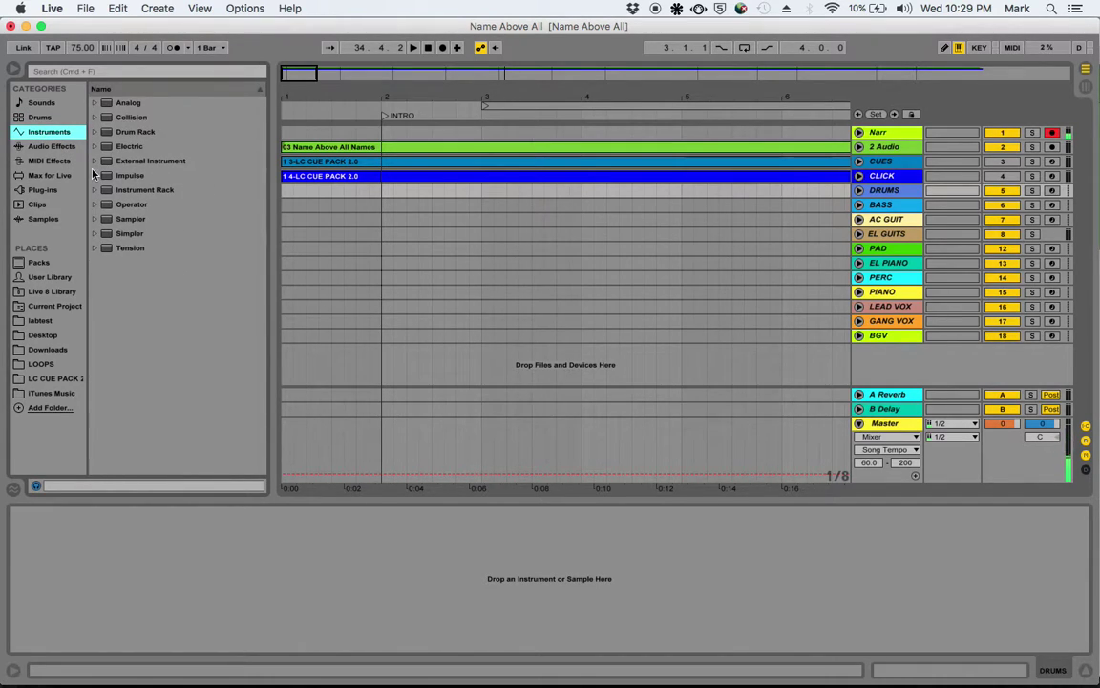
click(125, 178)
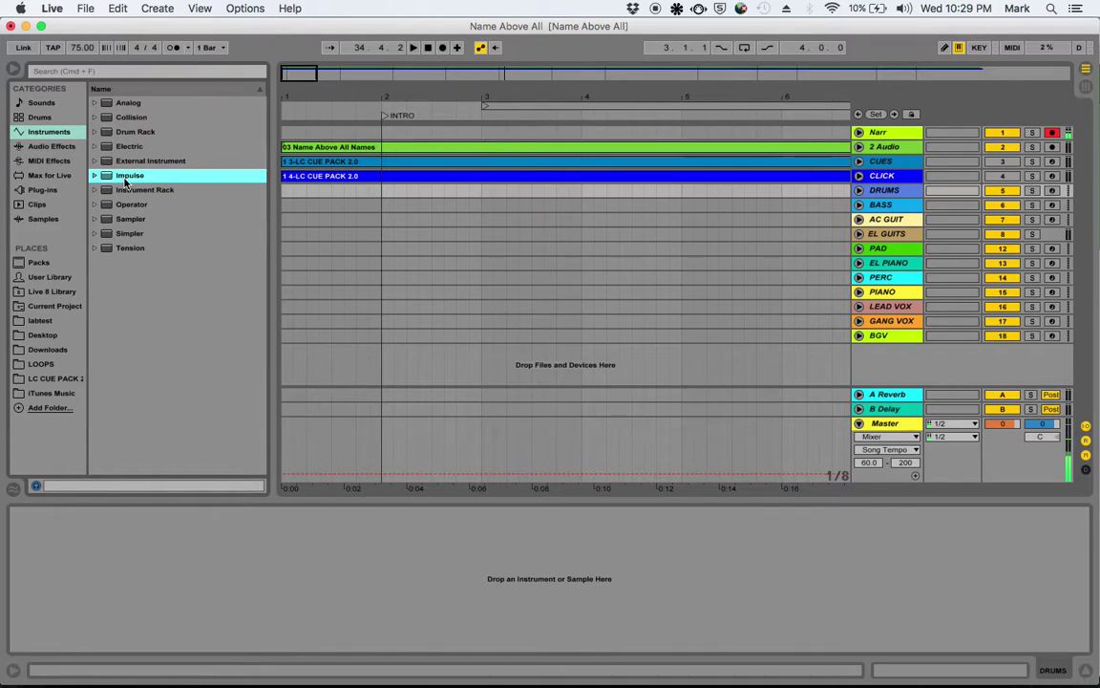
double_click(125, 178)
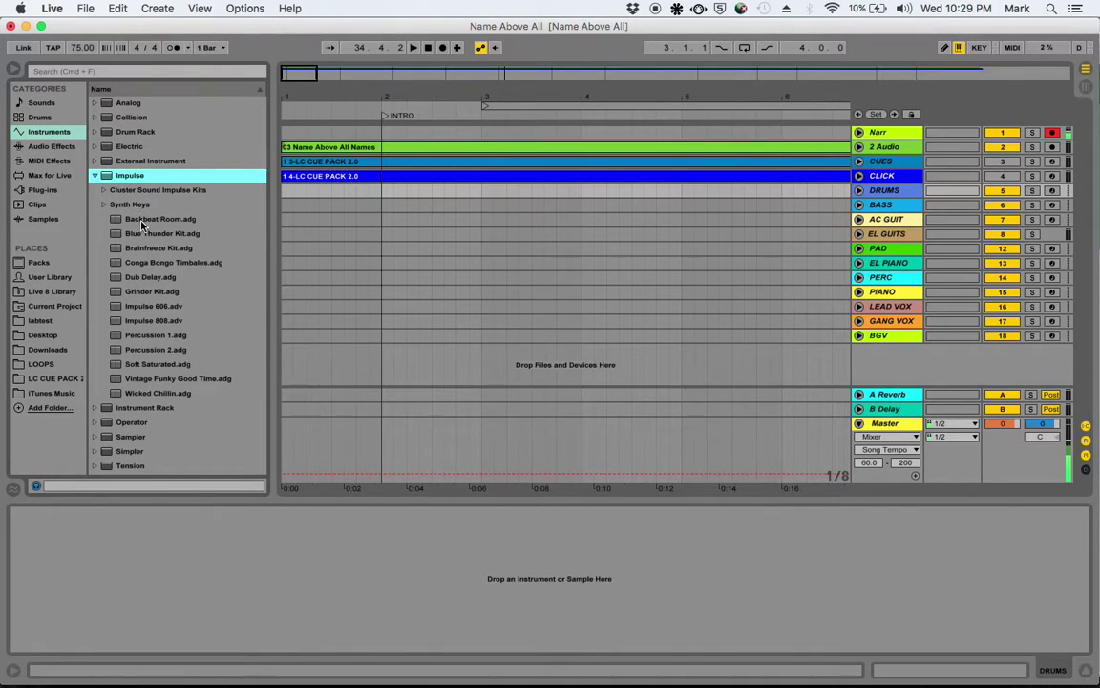
- Preview Backbeat Room, Blue Thunder, Brainfreeze and Conga Bongo Timbales, then collapse Impulse
click(141, 221)
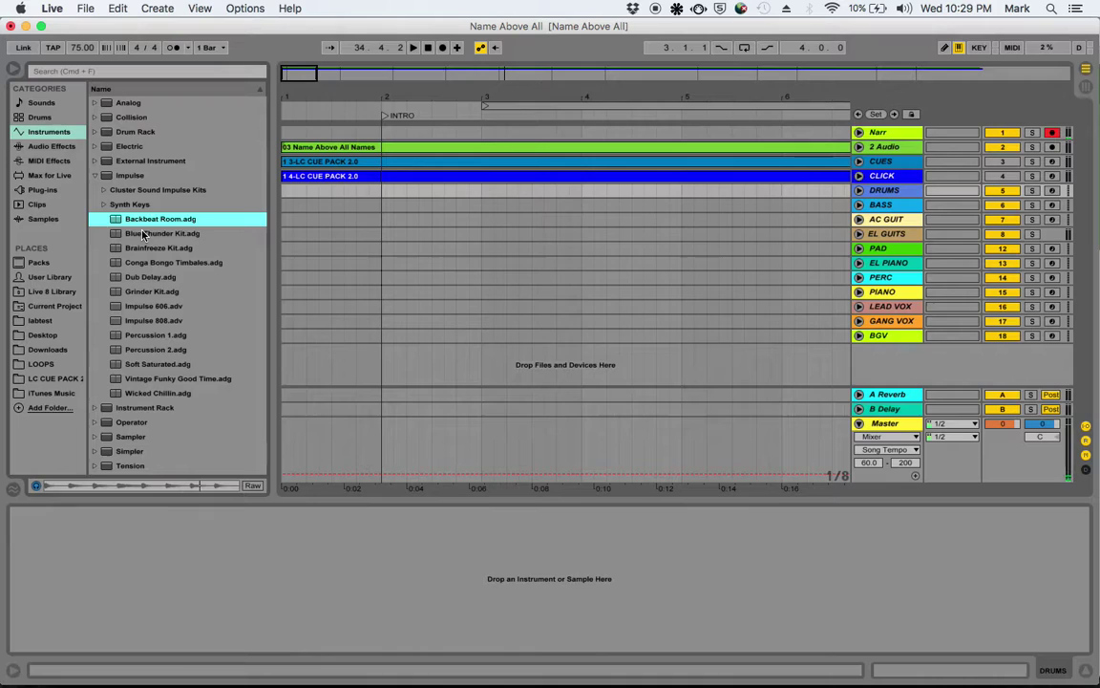
click(143, 235)
click(145, 248)
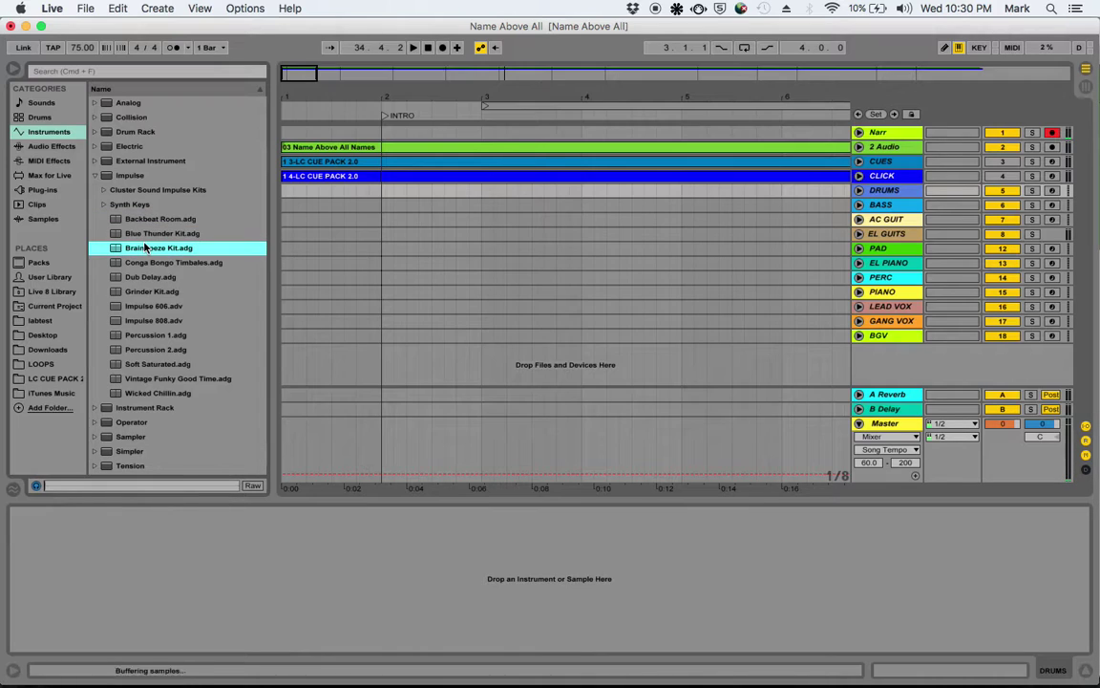
click(145, 265)
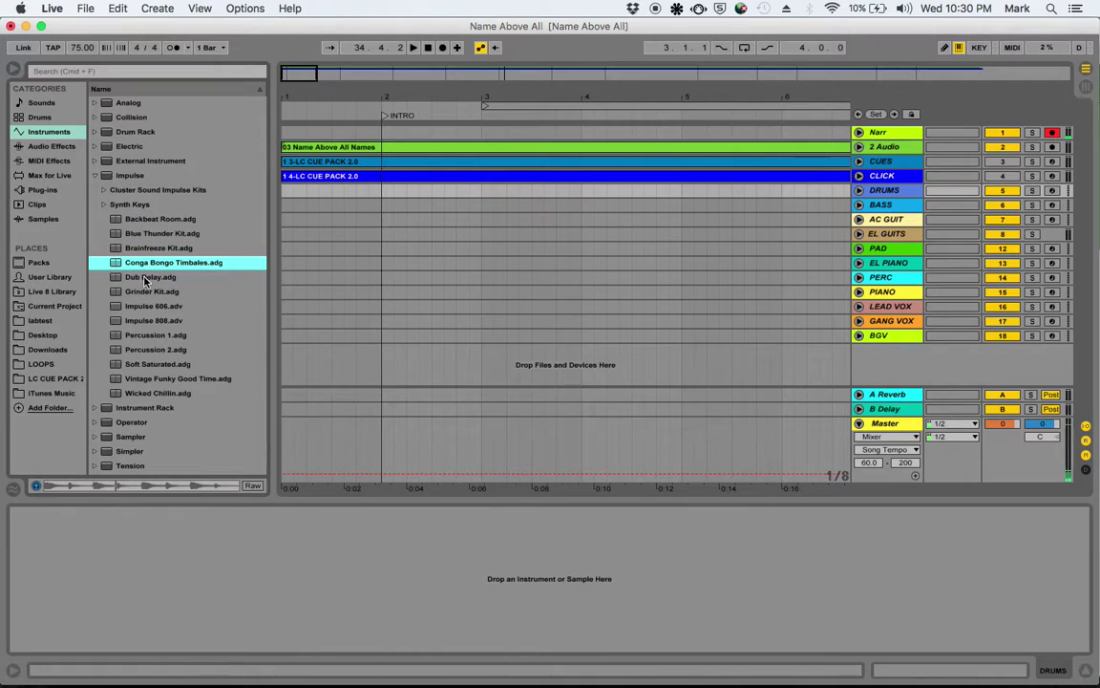
key(Left)
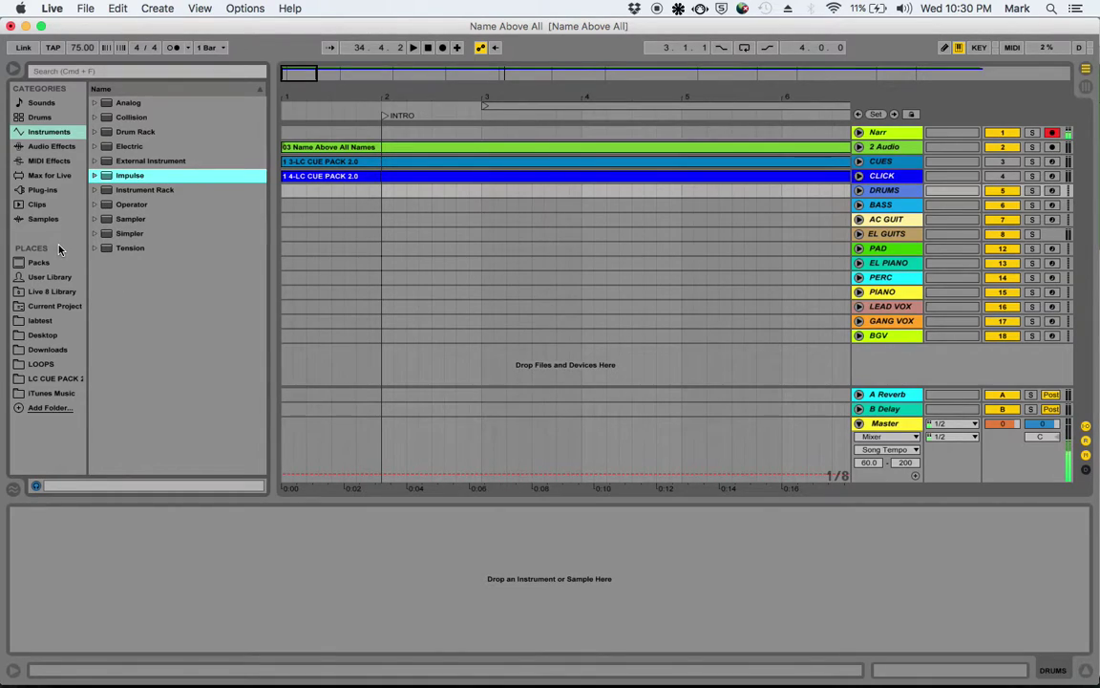
- List the installed Packs and scroll through them, touching Session Drums Club
click(39, 261)
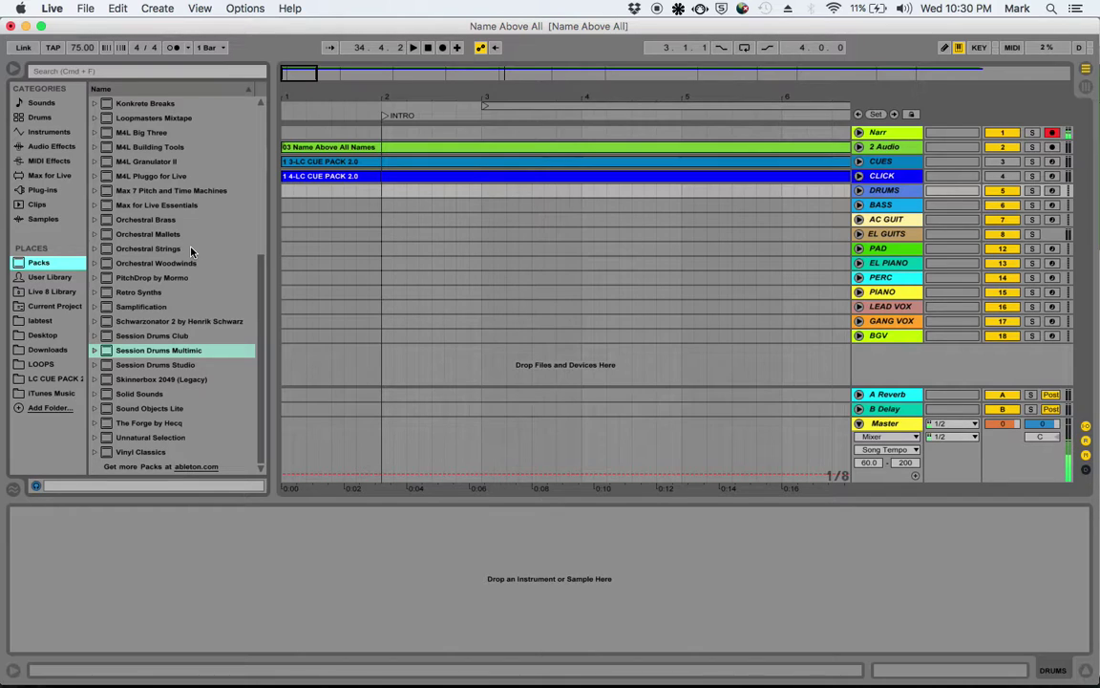
scroll(191, 251, up, 10)
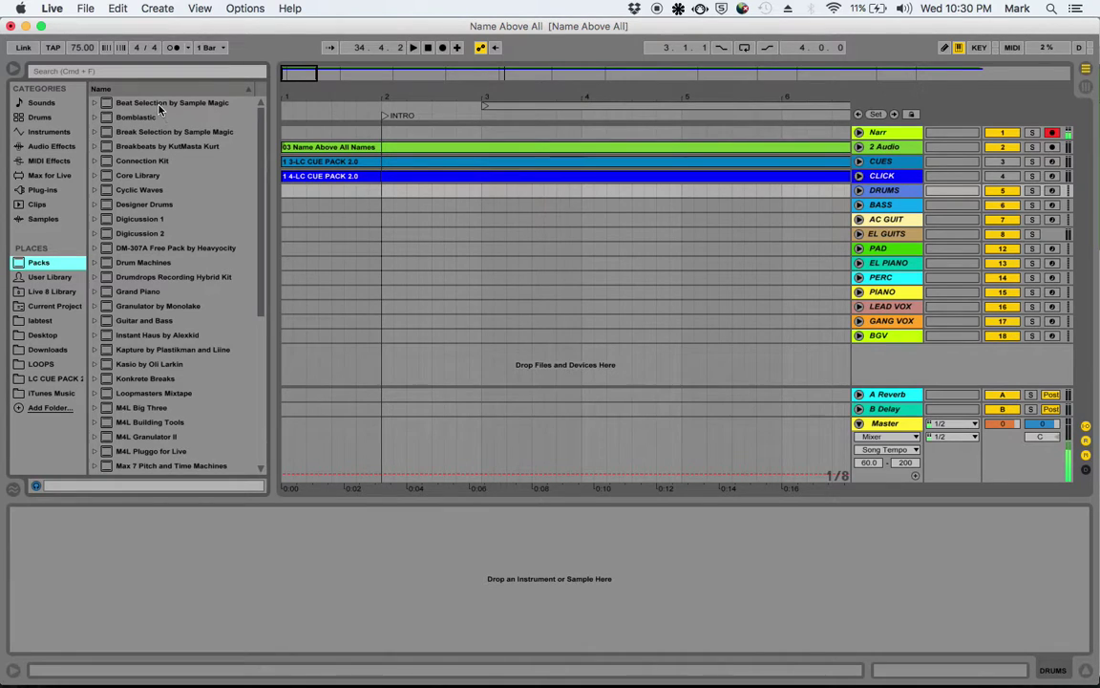
scroll(160, 427, down, 6)
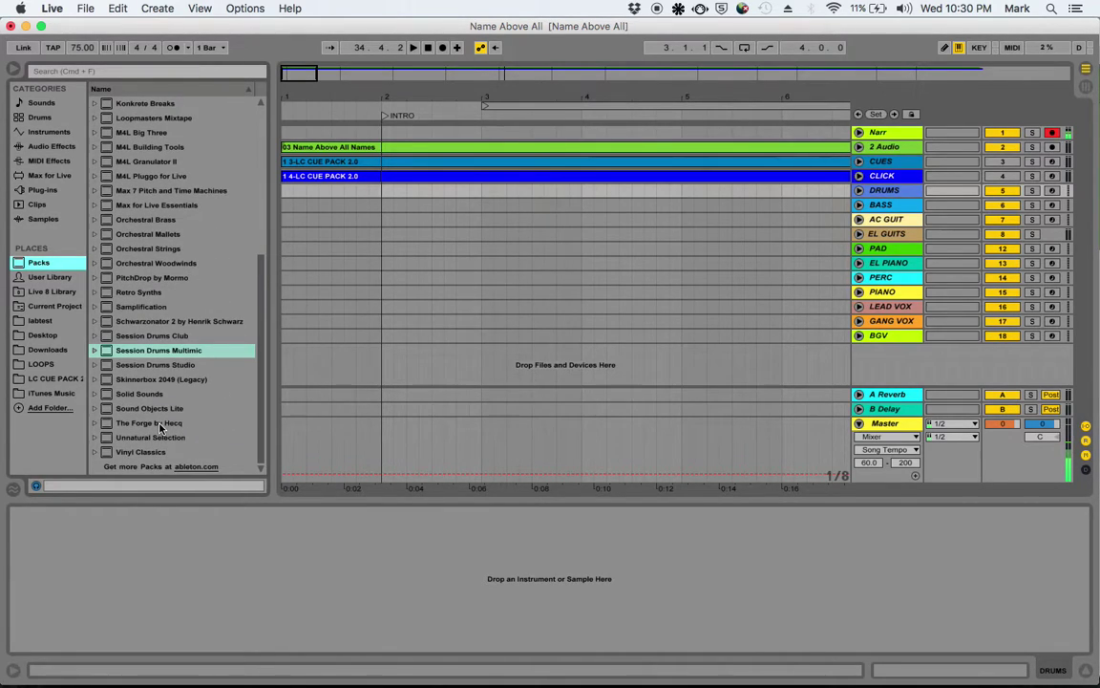
click(165, 337)
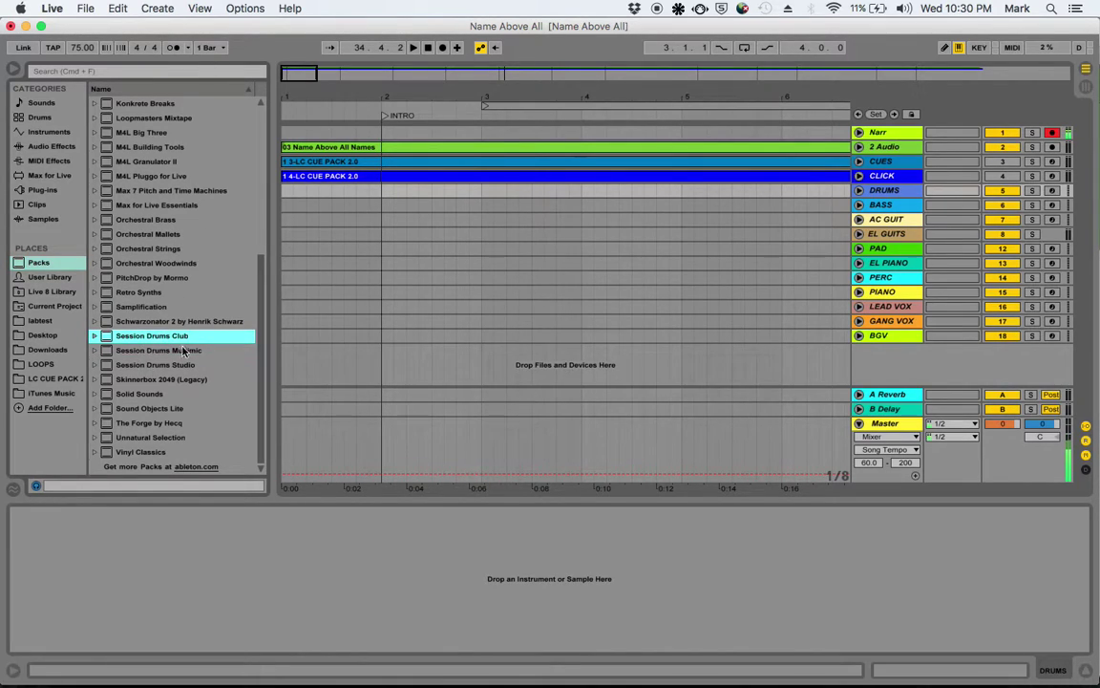
scroll(150, 310, up, 10)
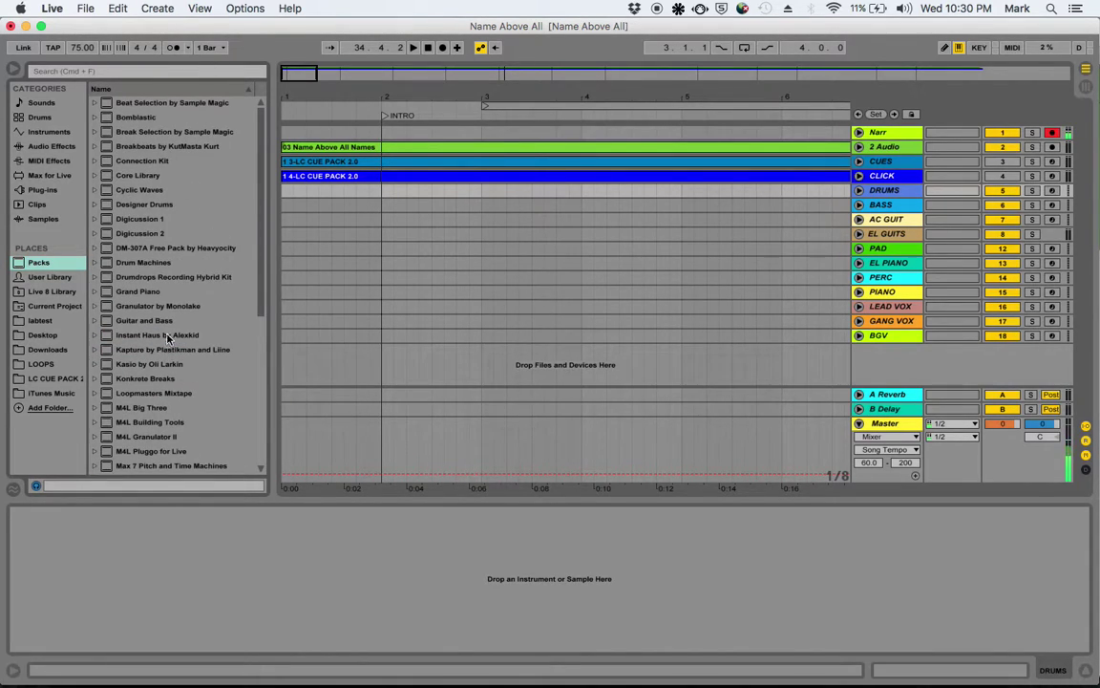
- Preview the Kit-Carbonized kit in Designer Drums > Drums, then collapse the pack
click(156, 206)
key(Right)
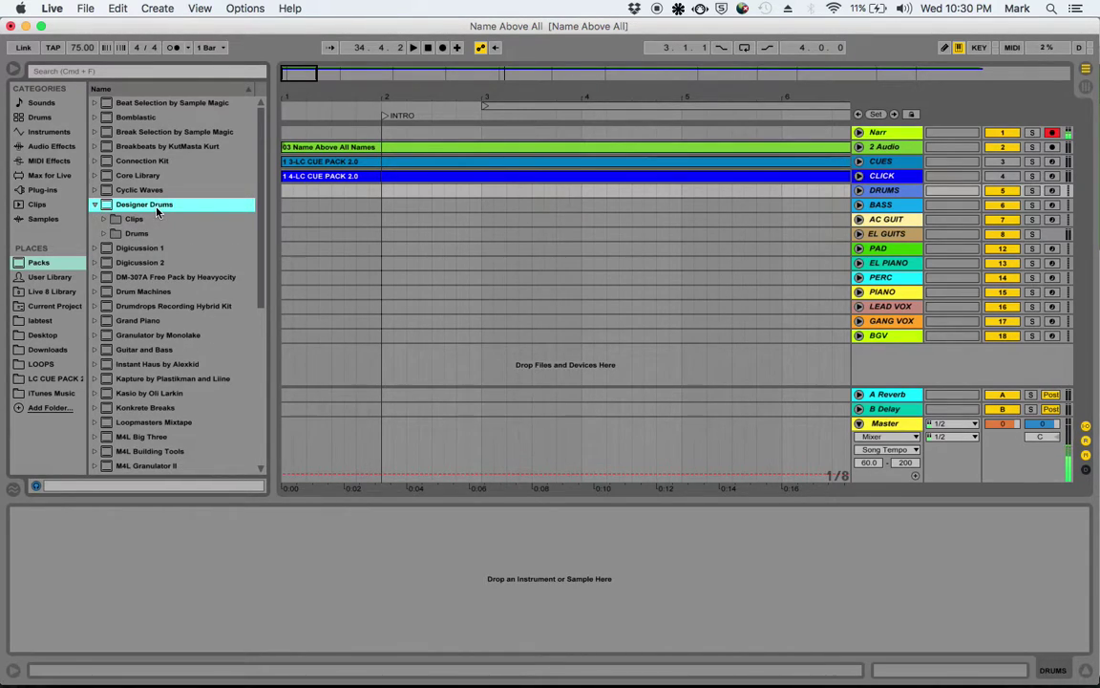
key(Down)
key(Right)
key(Down)
key(Down)
key(Down)
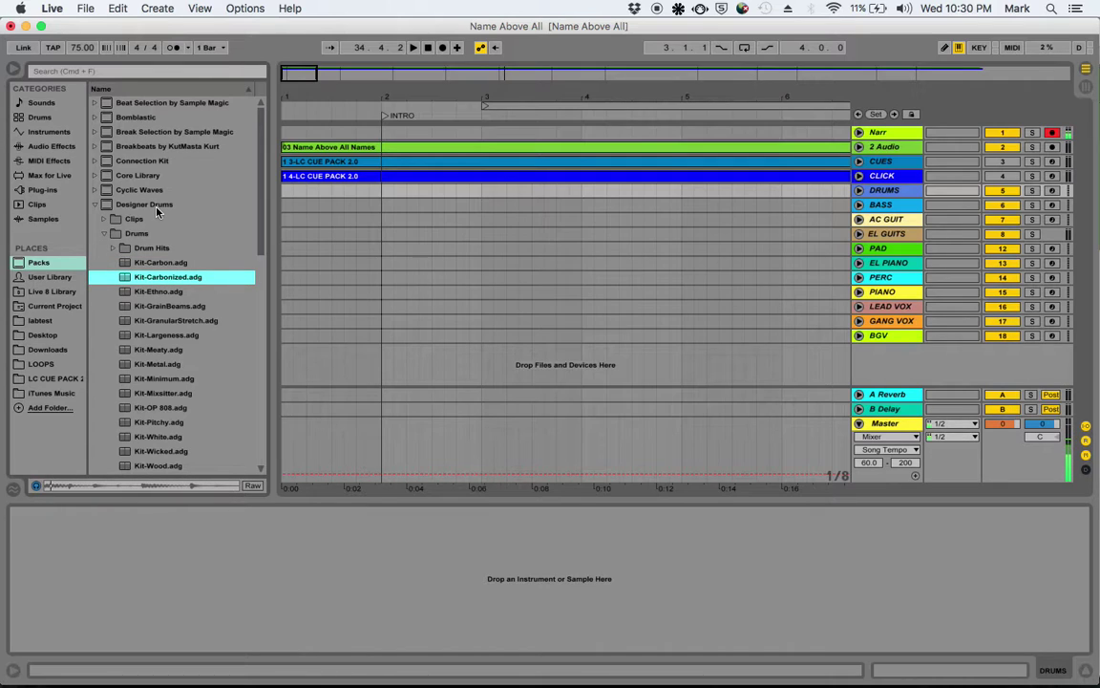
key(Left)
key(Left)
key(Left)
key(Left)
- Expand Digicussion 1 > Drums > Charred Kits and preview Charred Kit 02
key(Down)
key(Right)
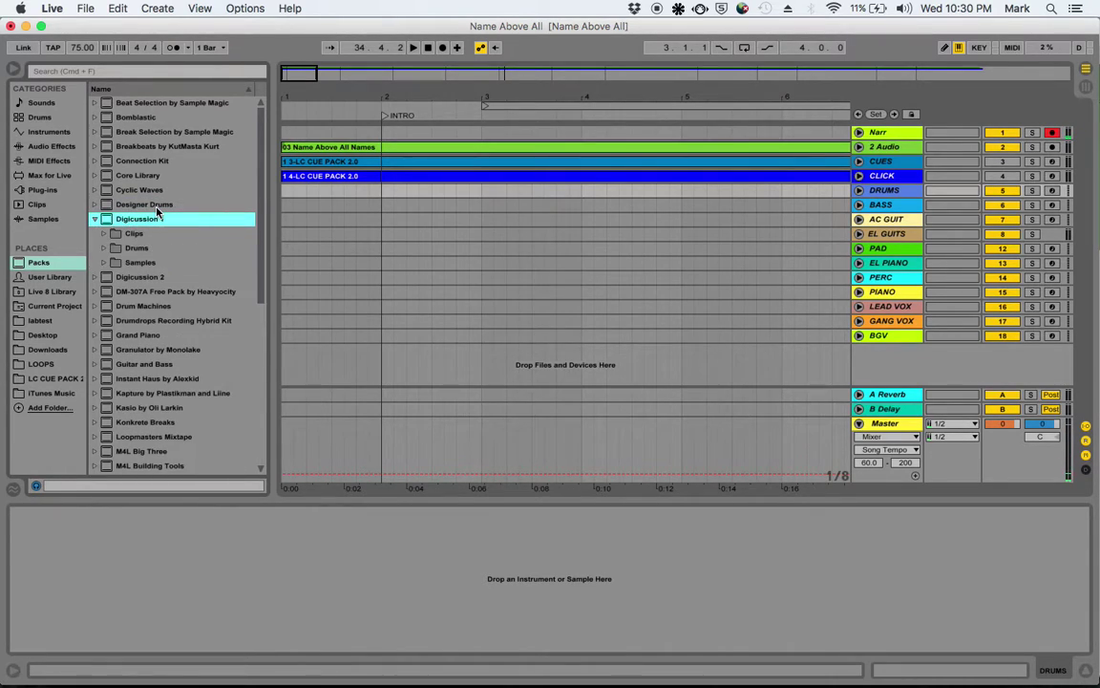
key(Down)
key(Down)
key(Right)
key(Down)
key(Down)
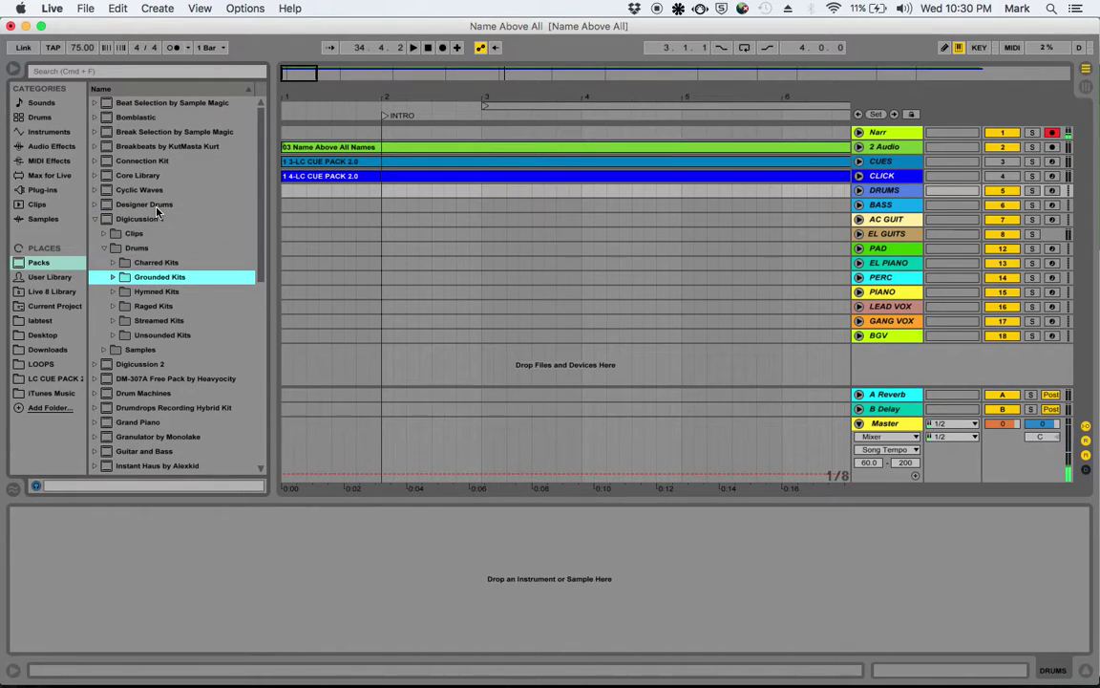
key(Up)
key(Right)
key(Down)
key(Down)
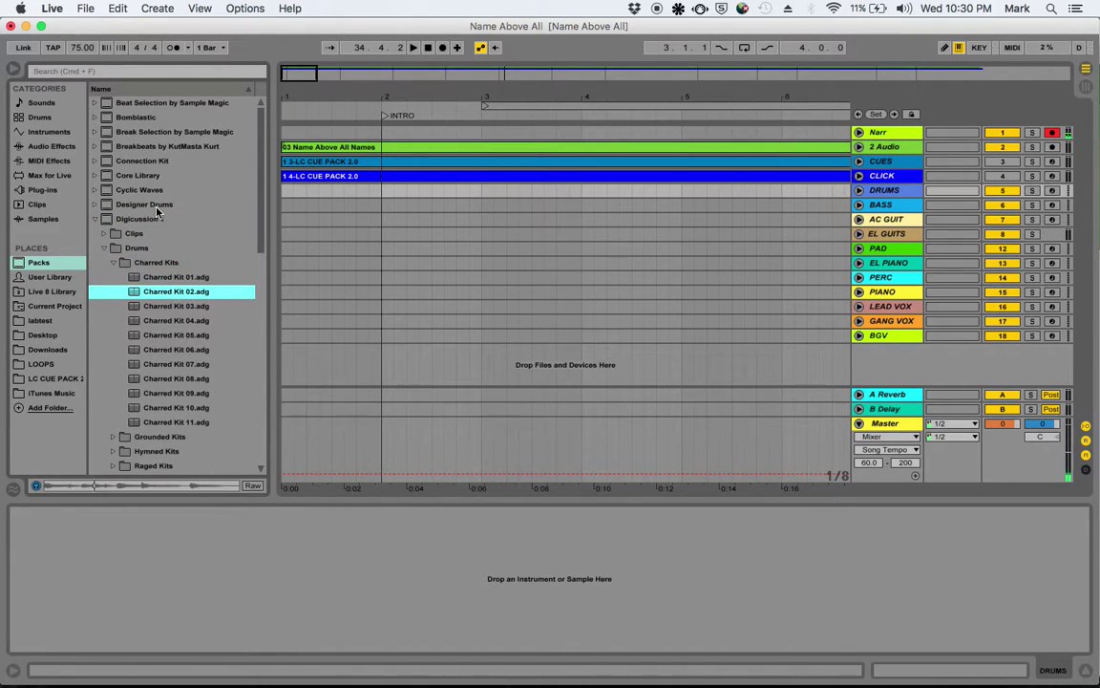
key(Left)
key(Left)
key(Left)
key(Left)
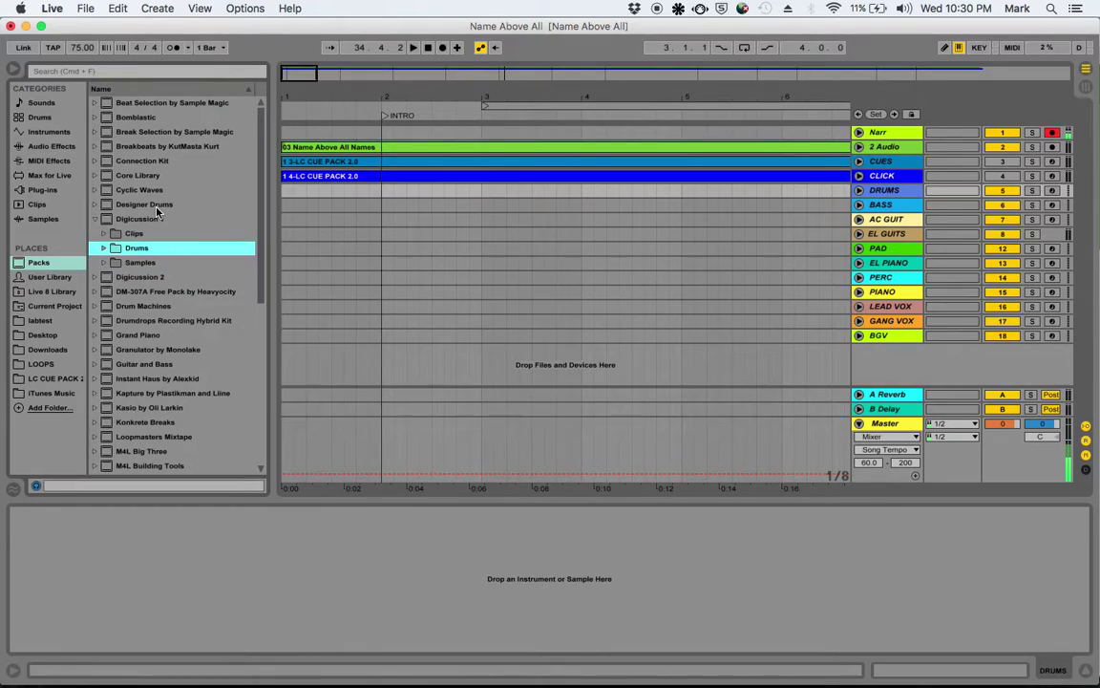
- Reopen the Digicussion 1 Drums folder, collapse the pack and move to Digicussion 2
key(Up)
key(Down)
key(Down)
key(Right)
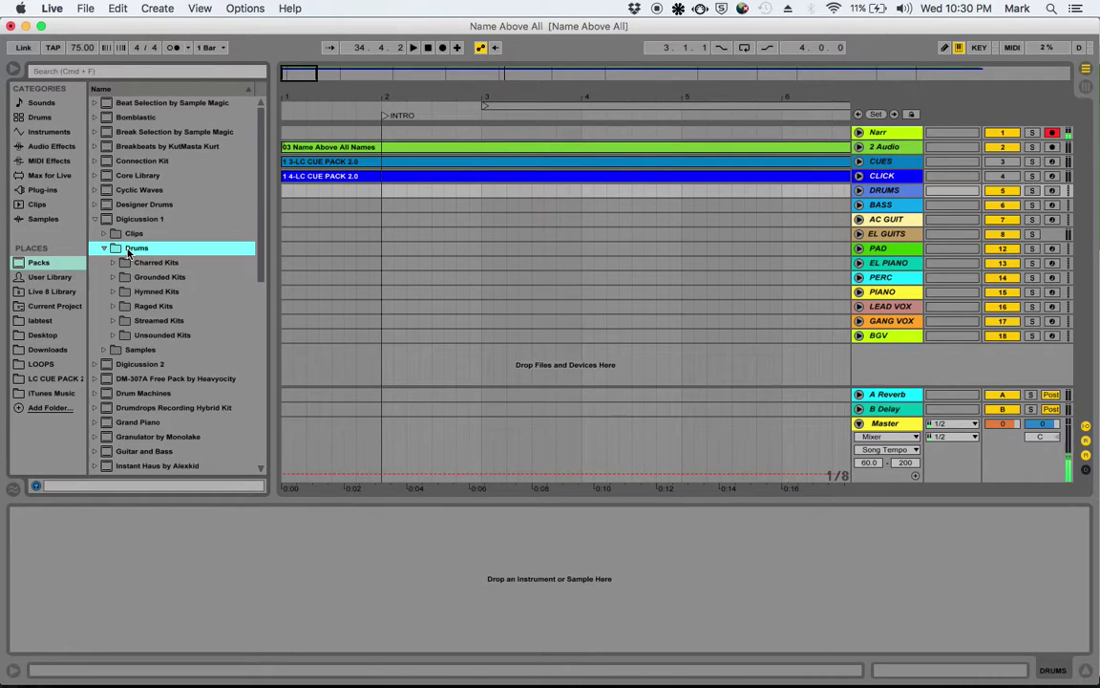
key(Left)
key(Left)
key(Left)
key(Down)
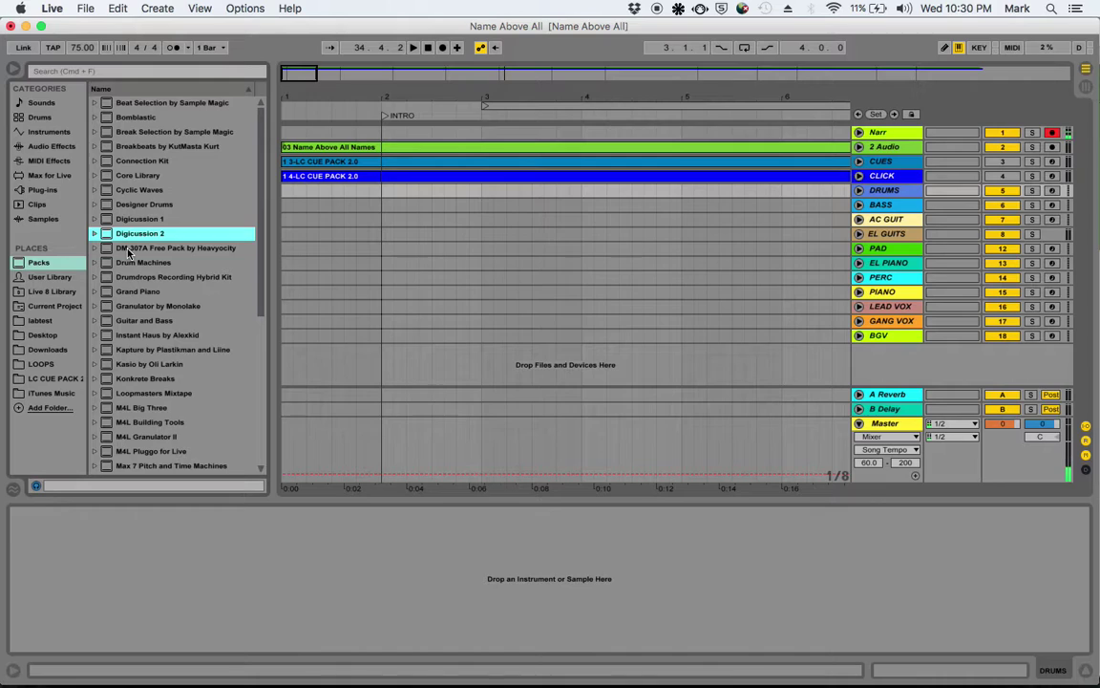
- Expand Session Drums Club and its Drums subfolder
scroll(150, 337, down, 6)
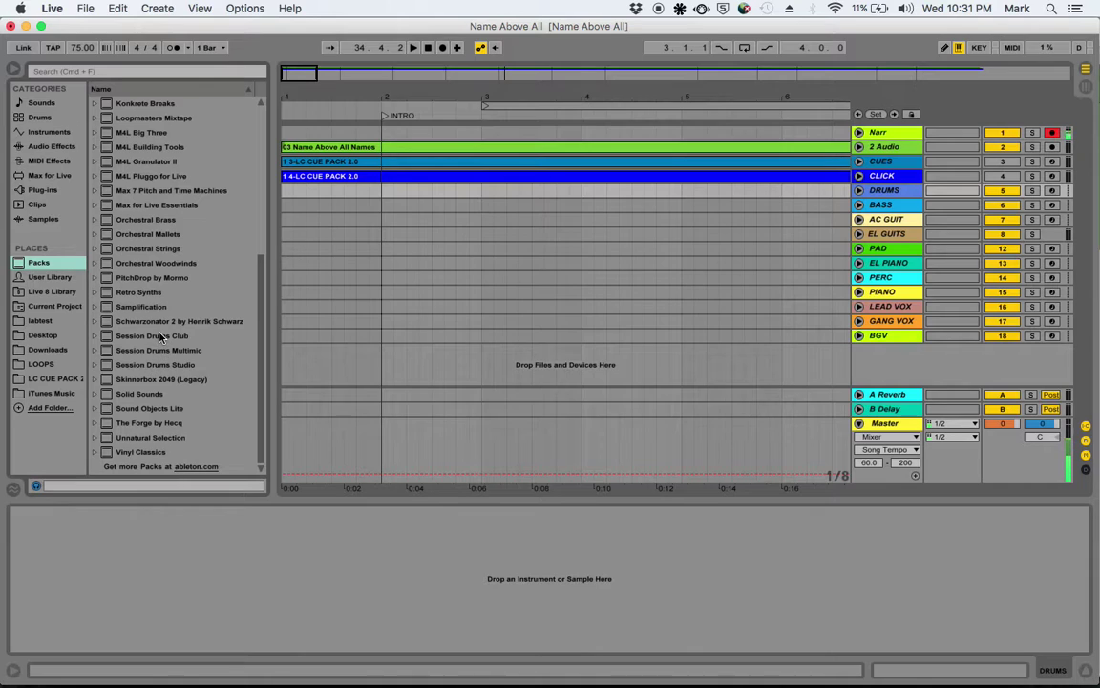
click(162, 336)
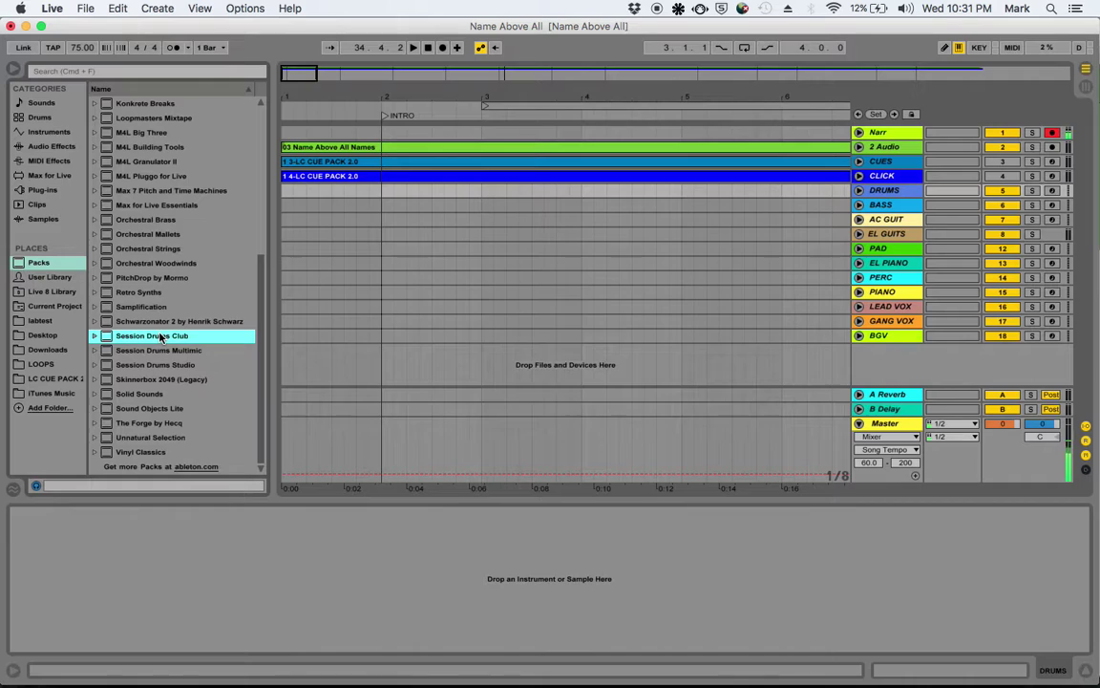
key(Right)
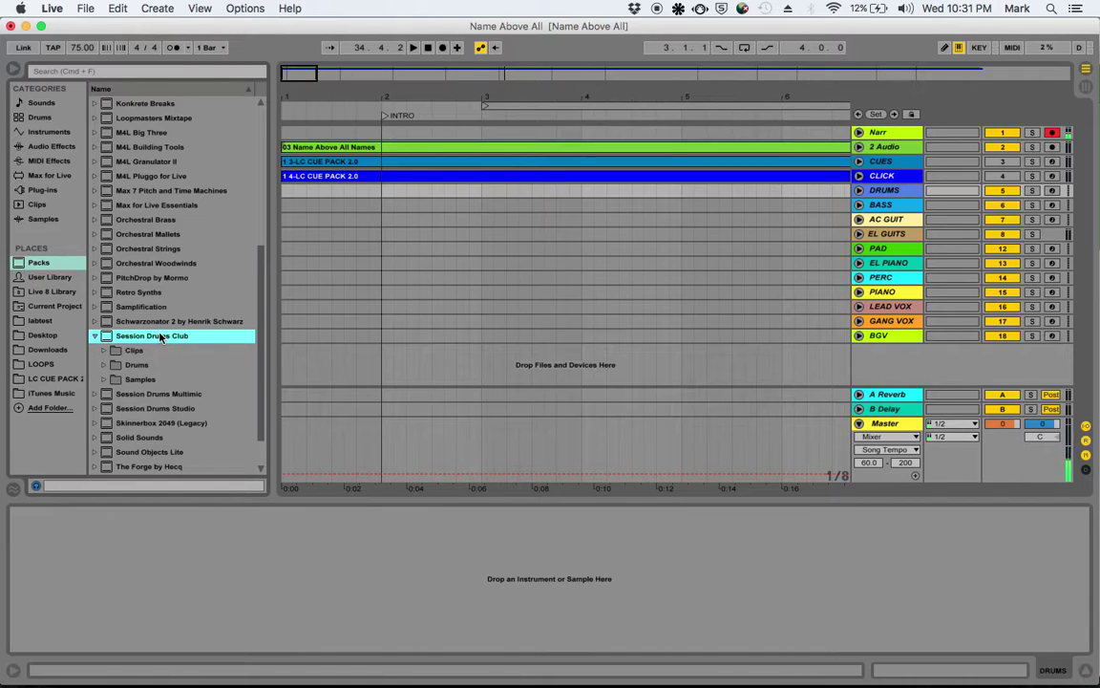
key(Down)
key(Down)
key(Right)
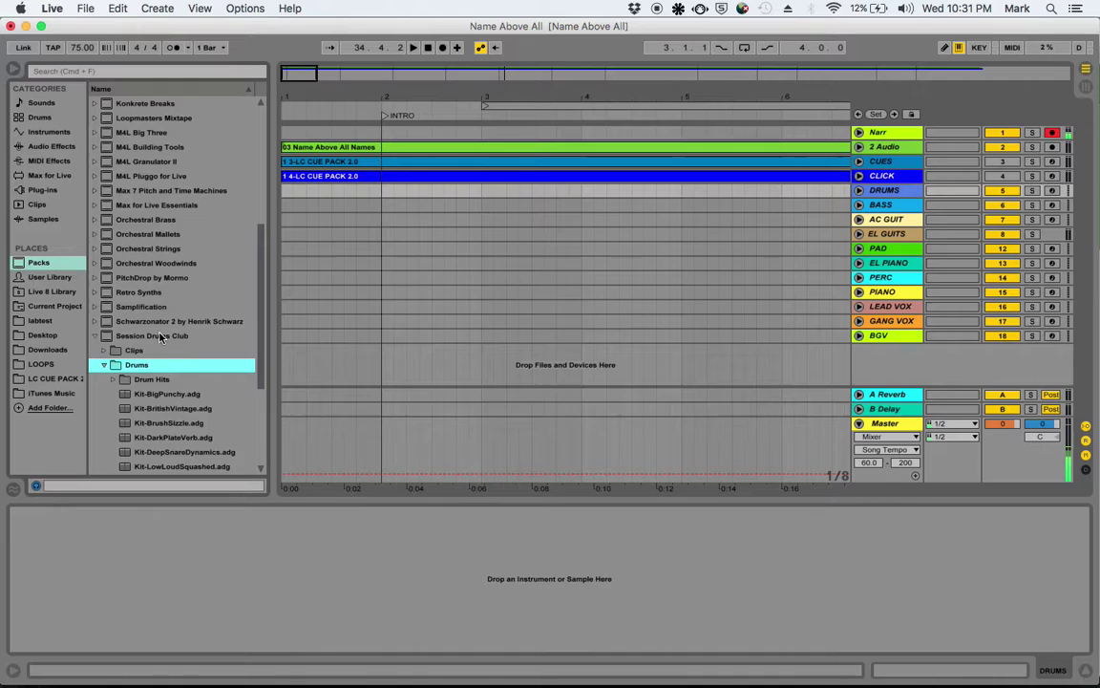
- Preview Kit-BigPunchy, Kit-BritishVintage, Kit-BrushSizzle and Kit-DarkPlateVerb, then collapse Drums
key(Down)
key(Down)
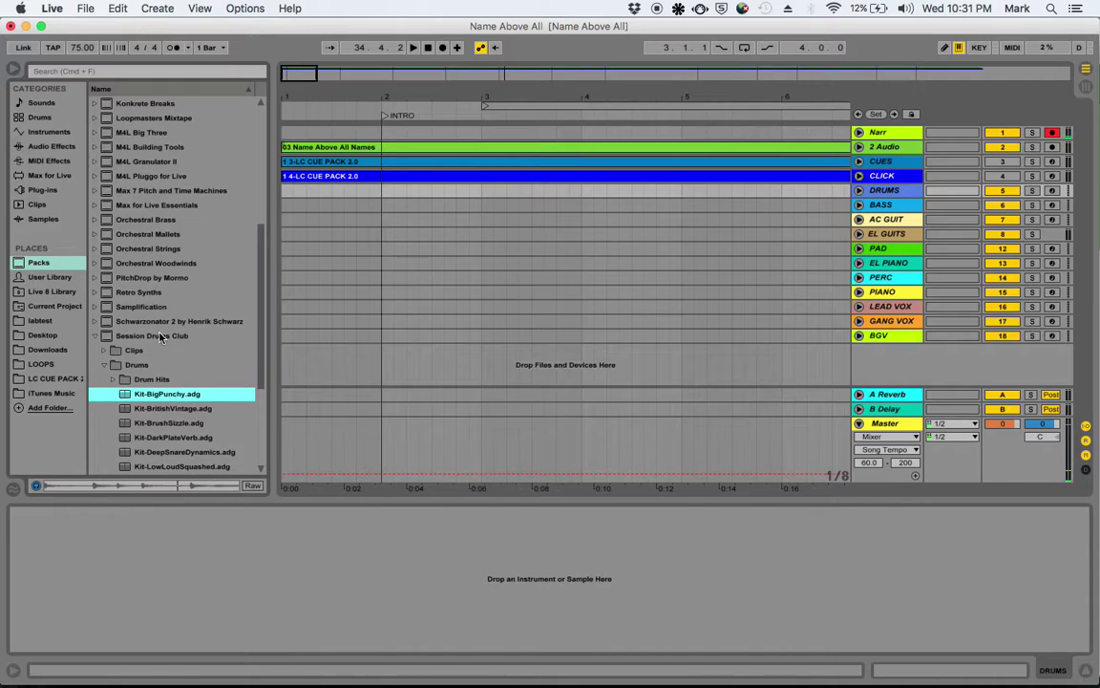
key(Down)
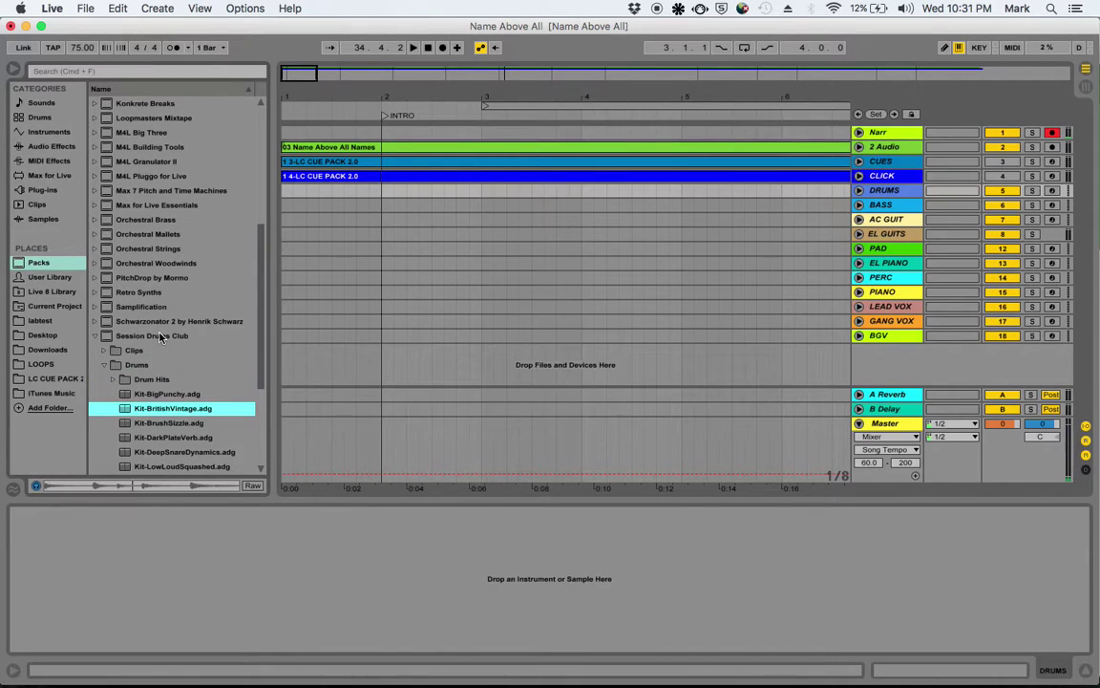
key(Down)
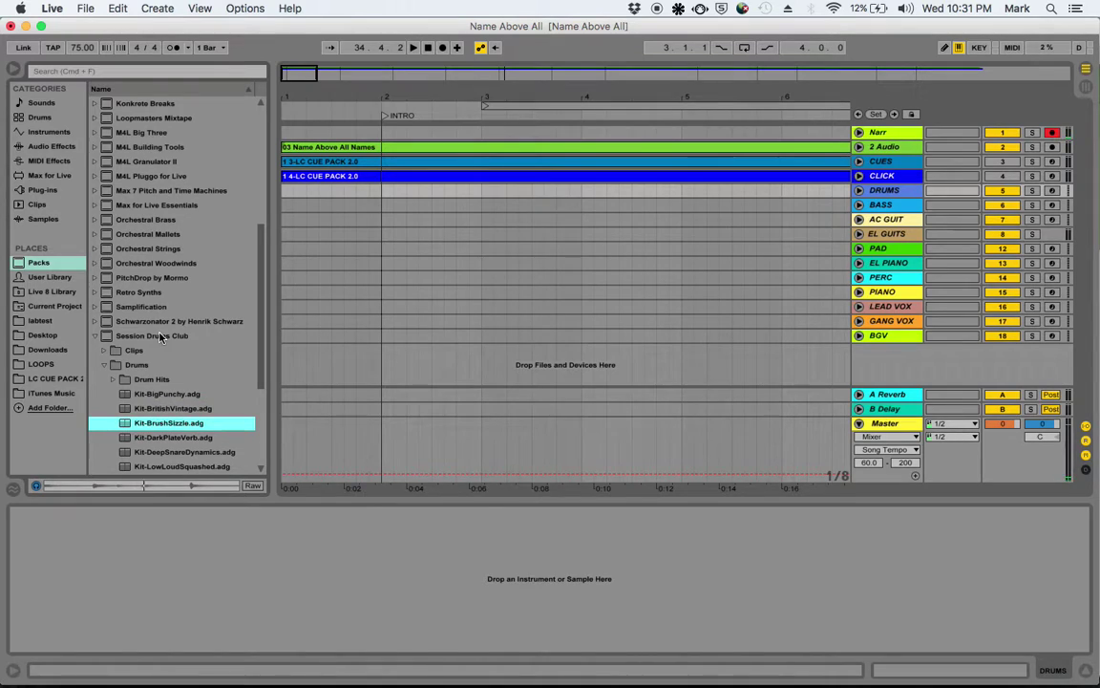
key(Down)
key(Down)
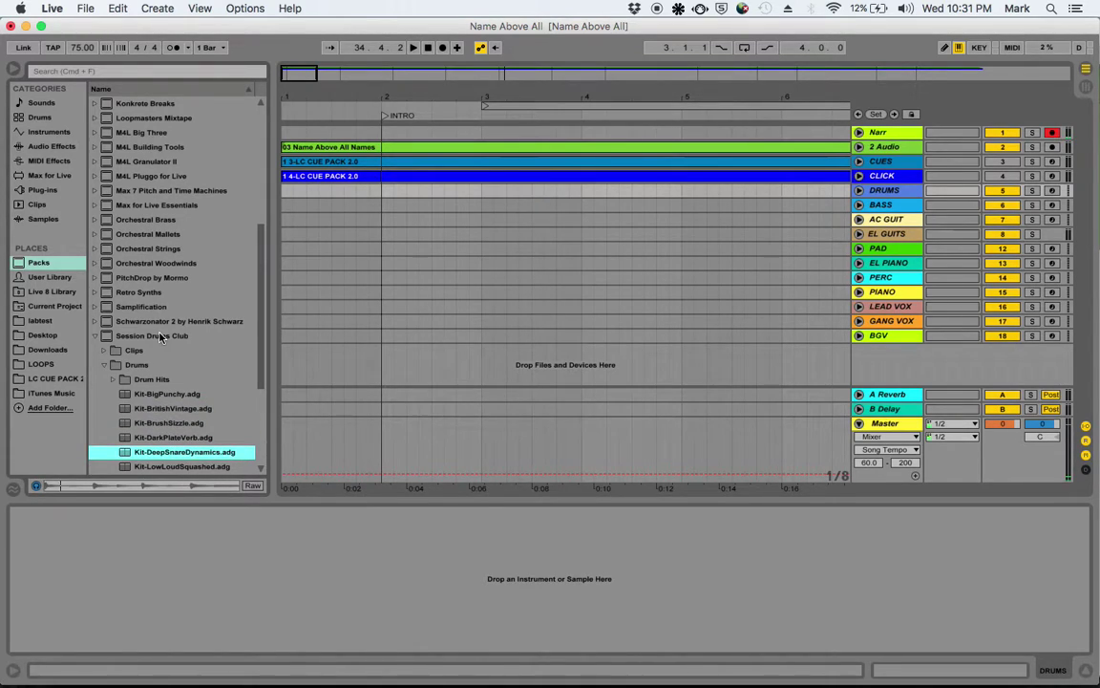
key(Up)
key(Up)
key(Up)
key(Up)
key(Up)
key(Up)
key(Left)
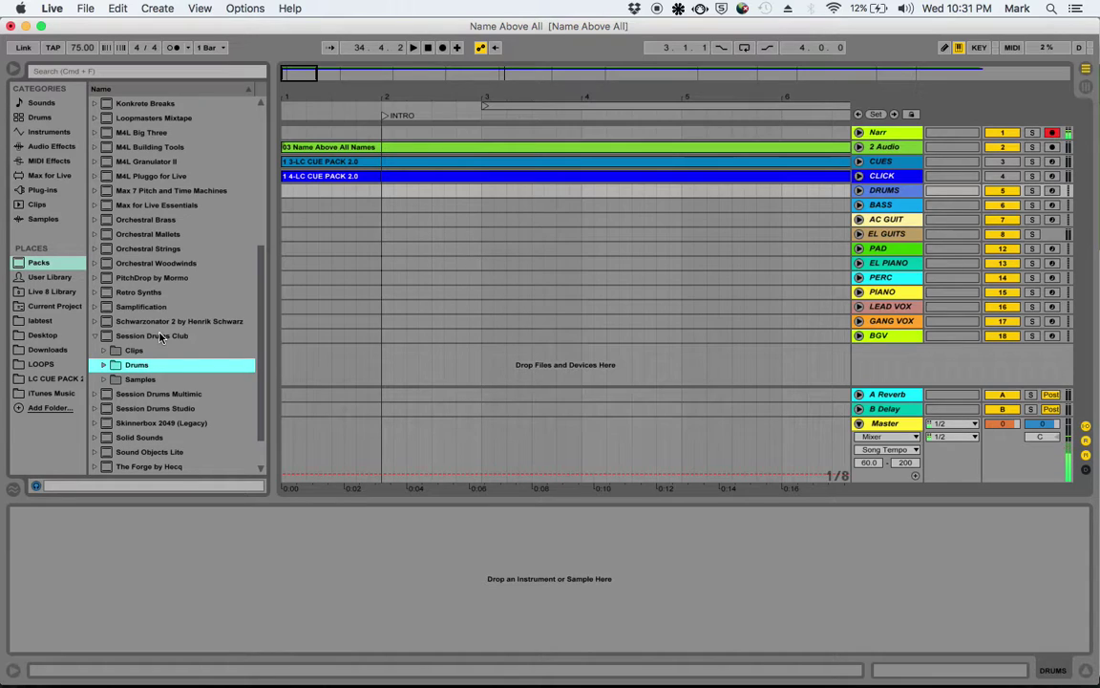
- Reopen the Drums folder, preview Kit-BigPunchy again and collapse it
key(Down)
key(Down)
key(Up)
key(Up)
key(Up)
key(Up)
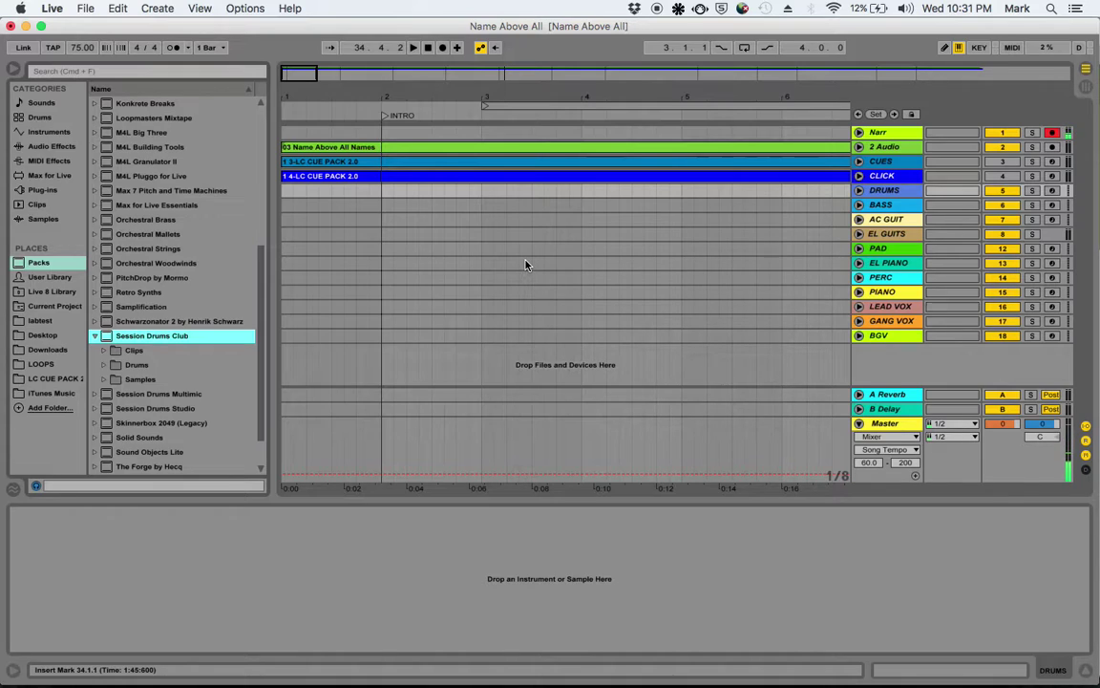
click(136, 368)
key(Right)
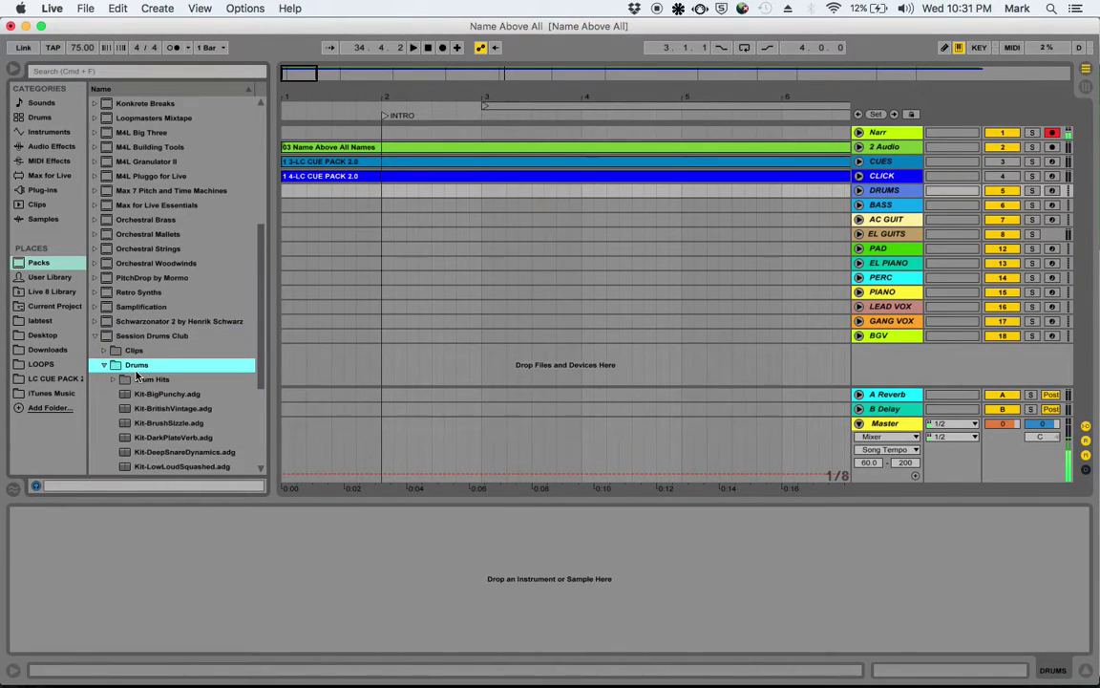
key(Down)
key(Down)
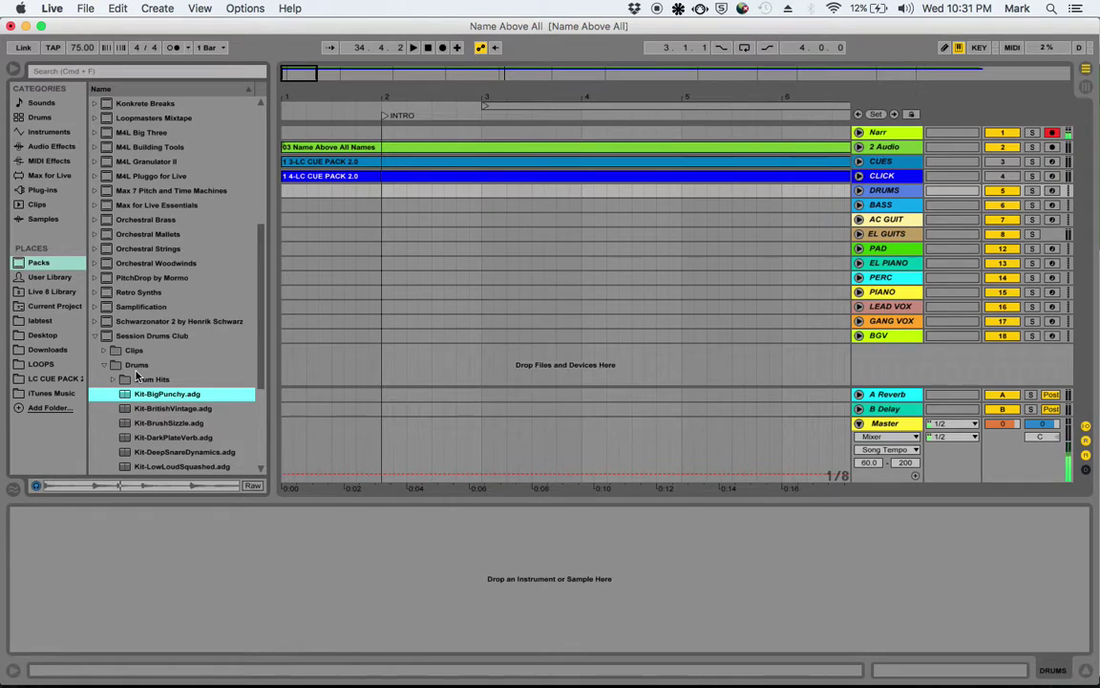
key(Left)
key(Left)
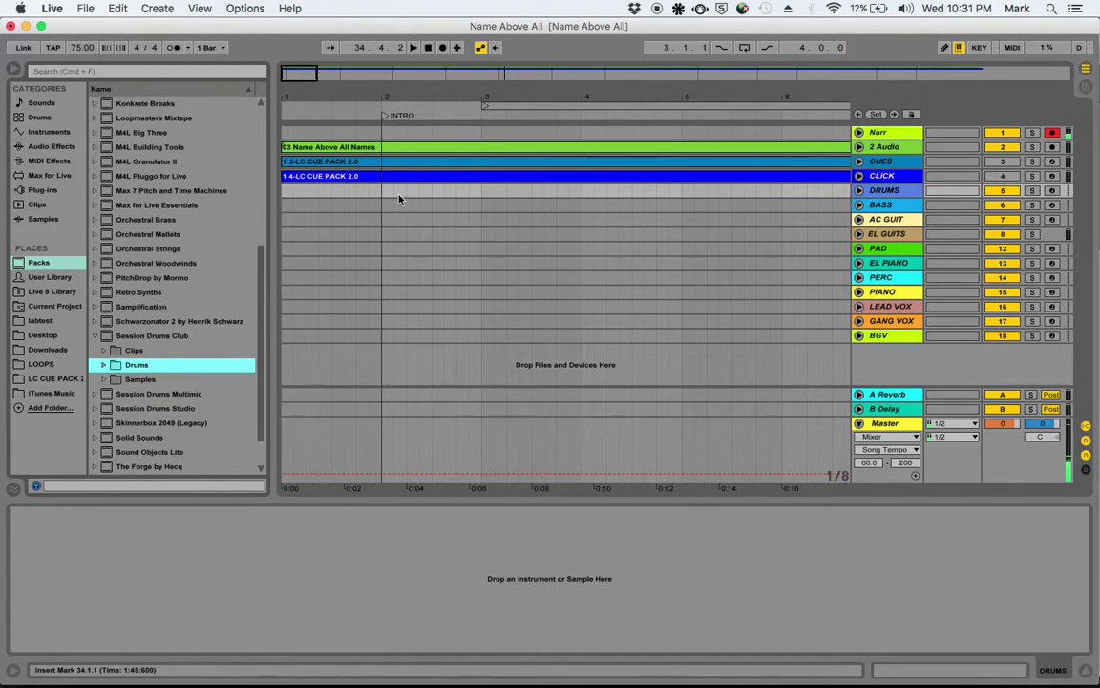
- Scroll right and start playback from CHORUS 1 at bar 26
scroll(469, 218, right, 15)
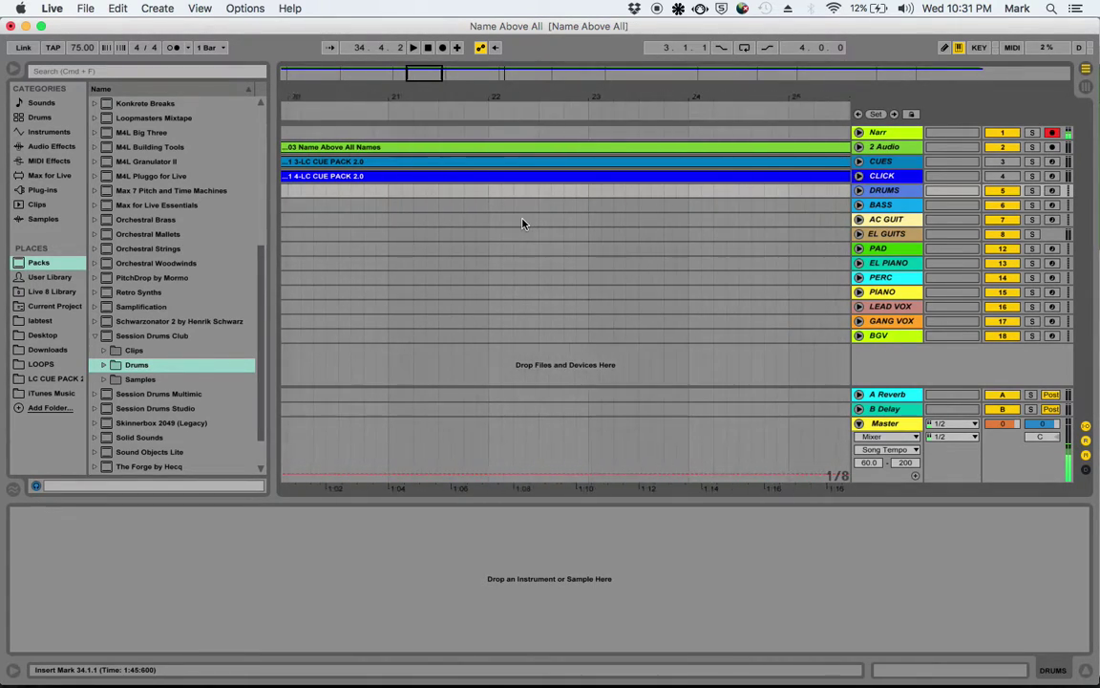
scroll(625, 208, right, 3)
click(652, 201)
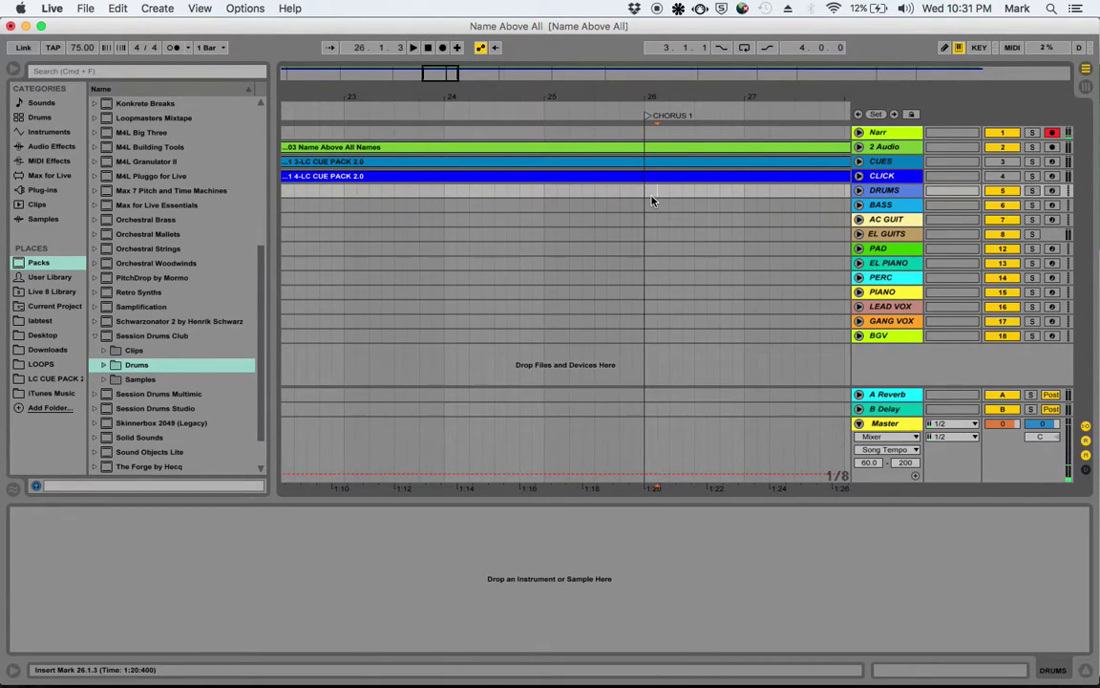
key(space)
- Play VERSE 2 from bar 34 several times, stopping after each pass
scroll(649, 199, right, 8)
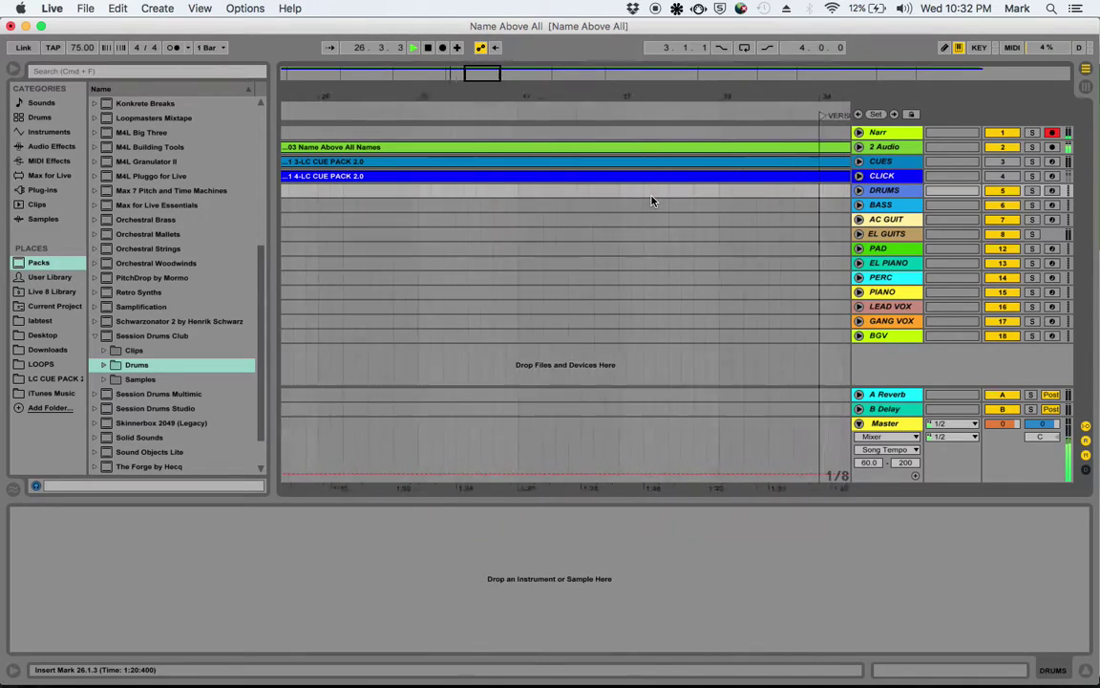
click(366, 193)
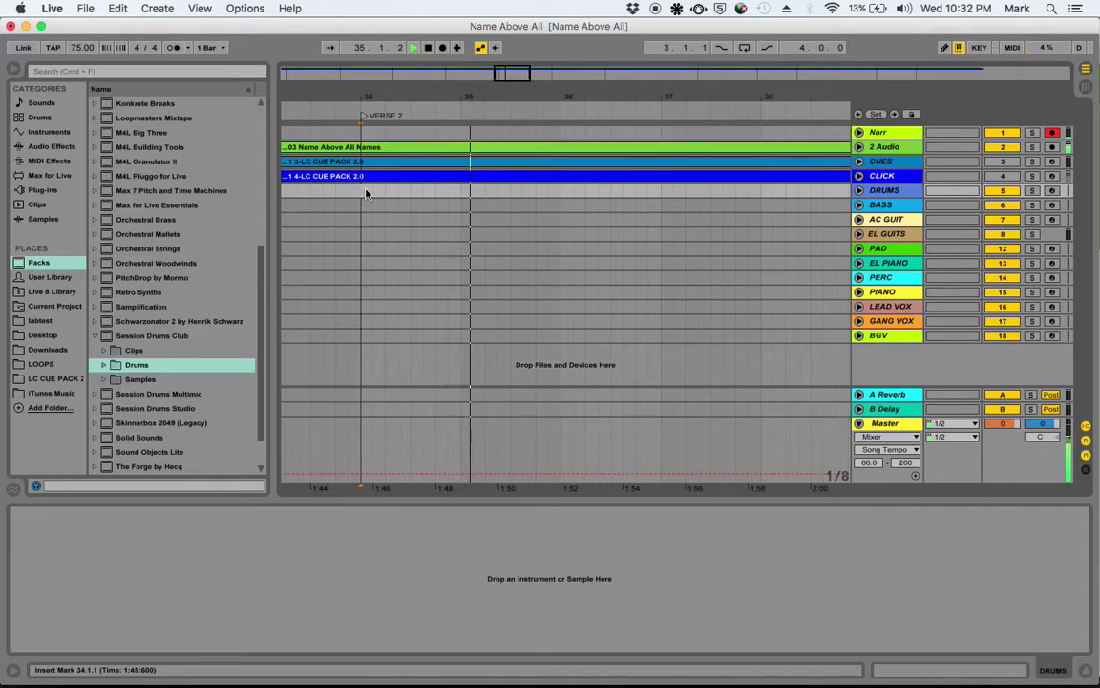
key(space)
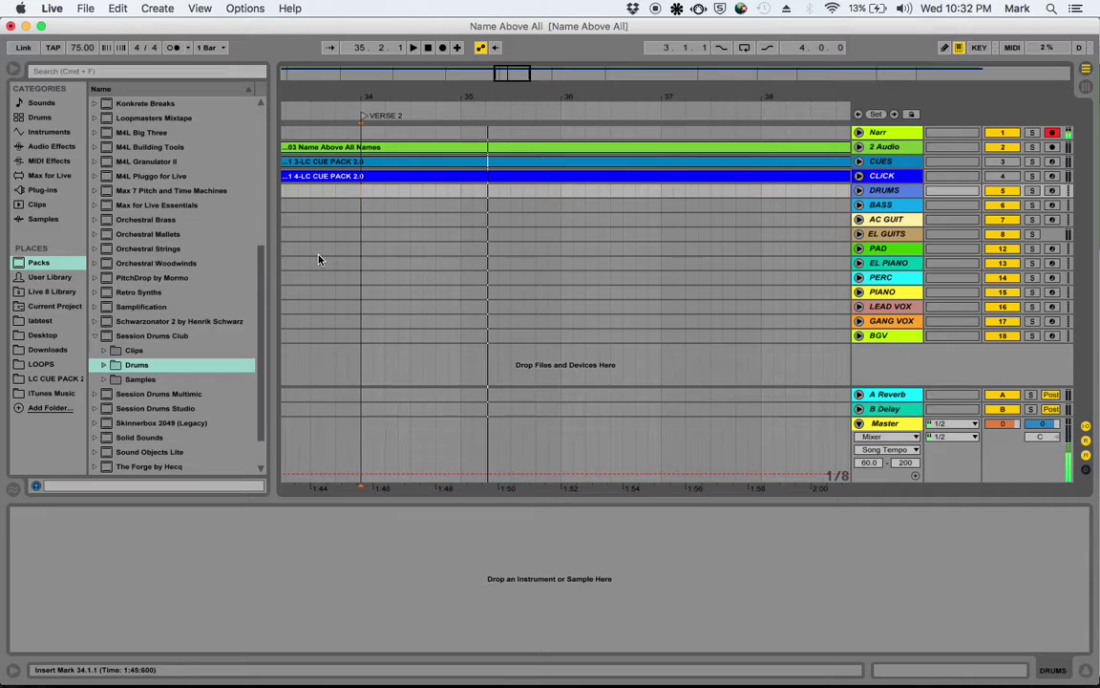
key(space)
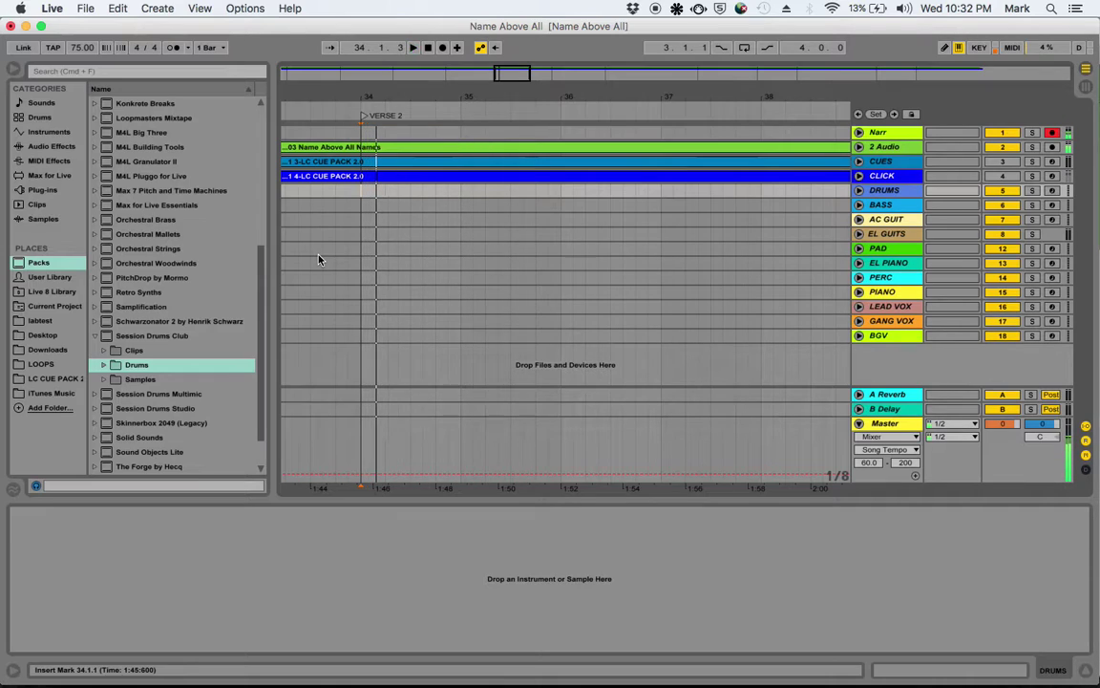
key(space)
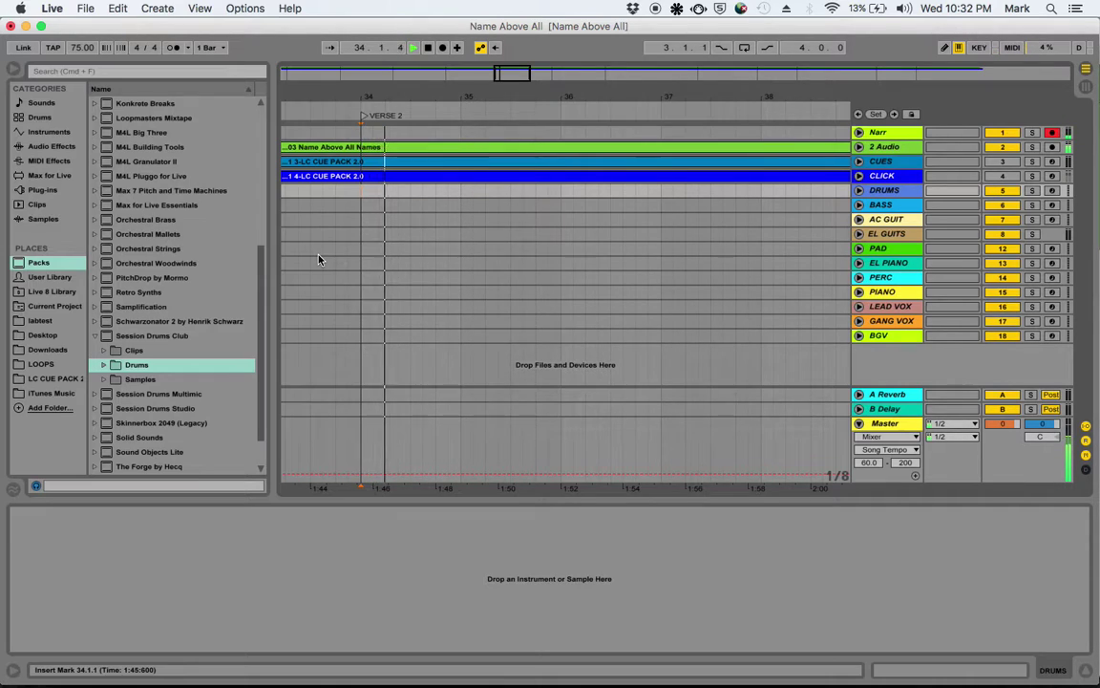
key(space)
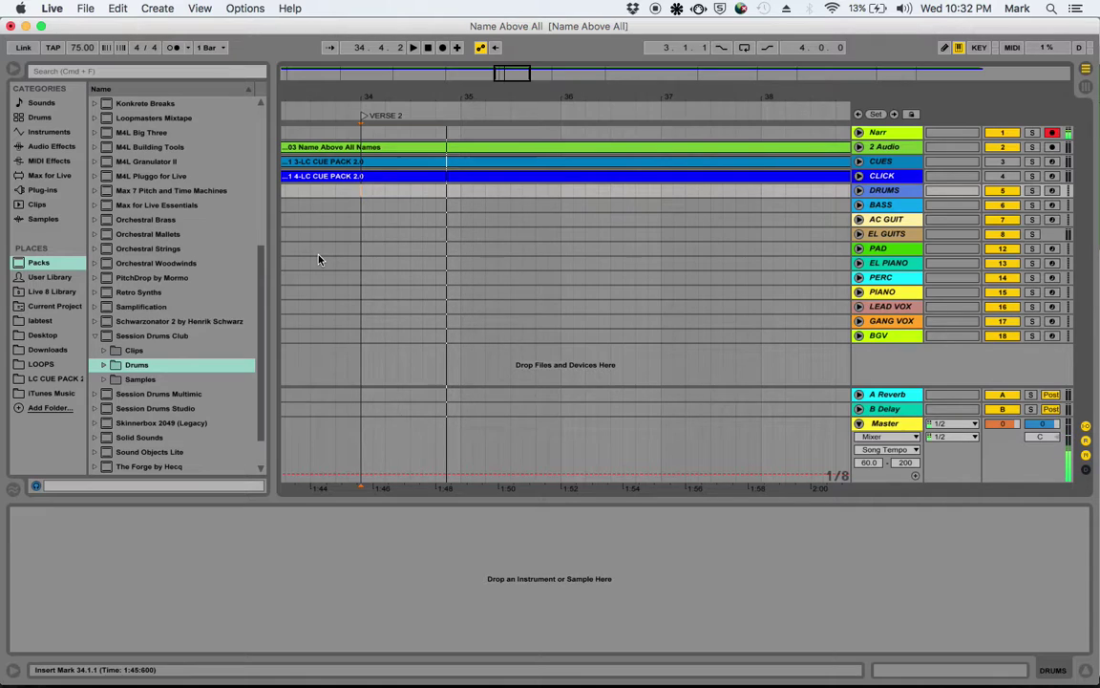
key(space)
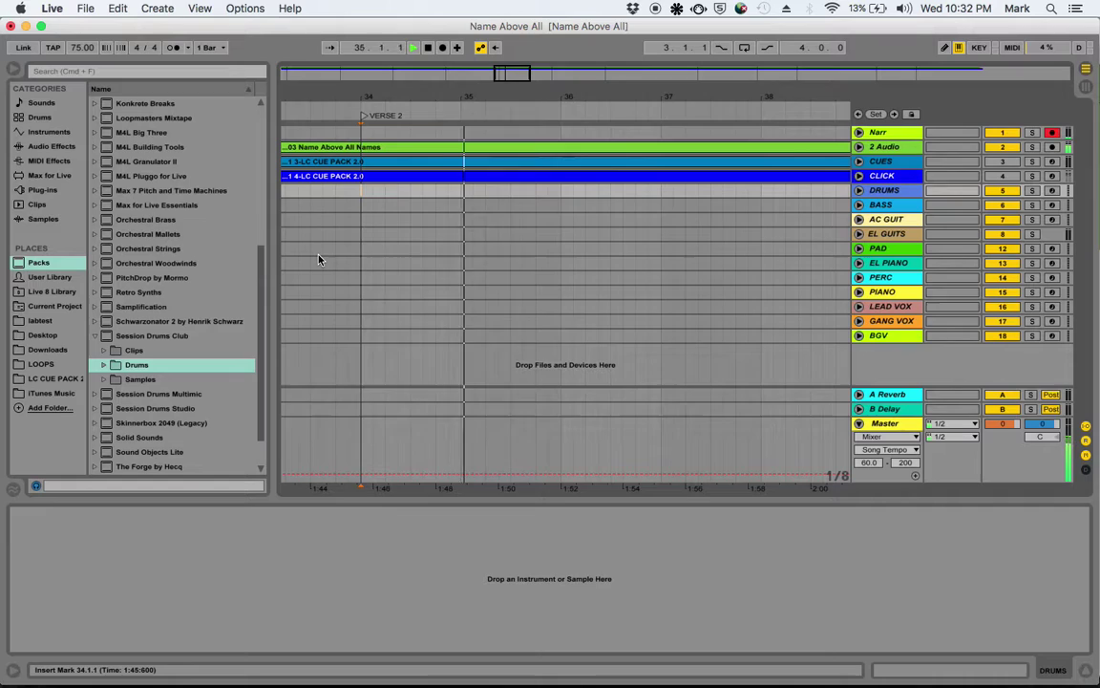
key(space)
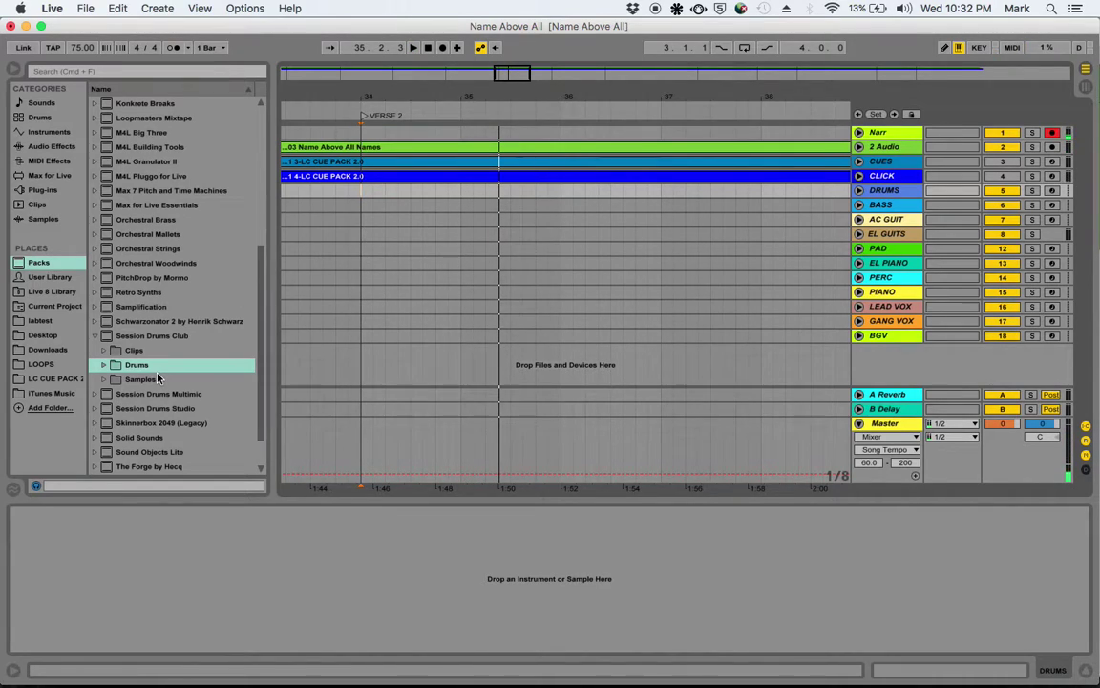
- Reopen the Session Drums Club Drums folder and preview Kit-BigPunchy, Kit-DarkPlateVerb and Kit-DeepSnareDynamics
key(space)
key(space)
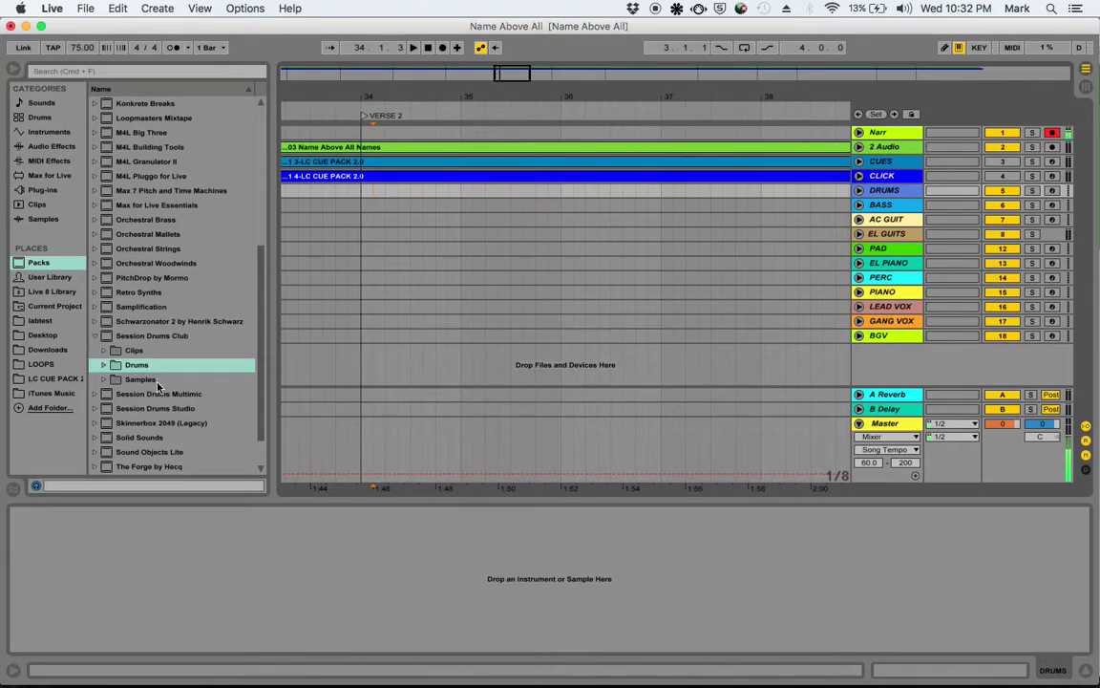
click(136, 367)
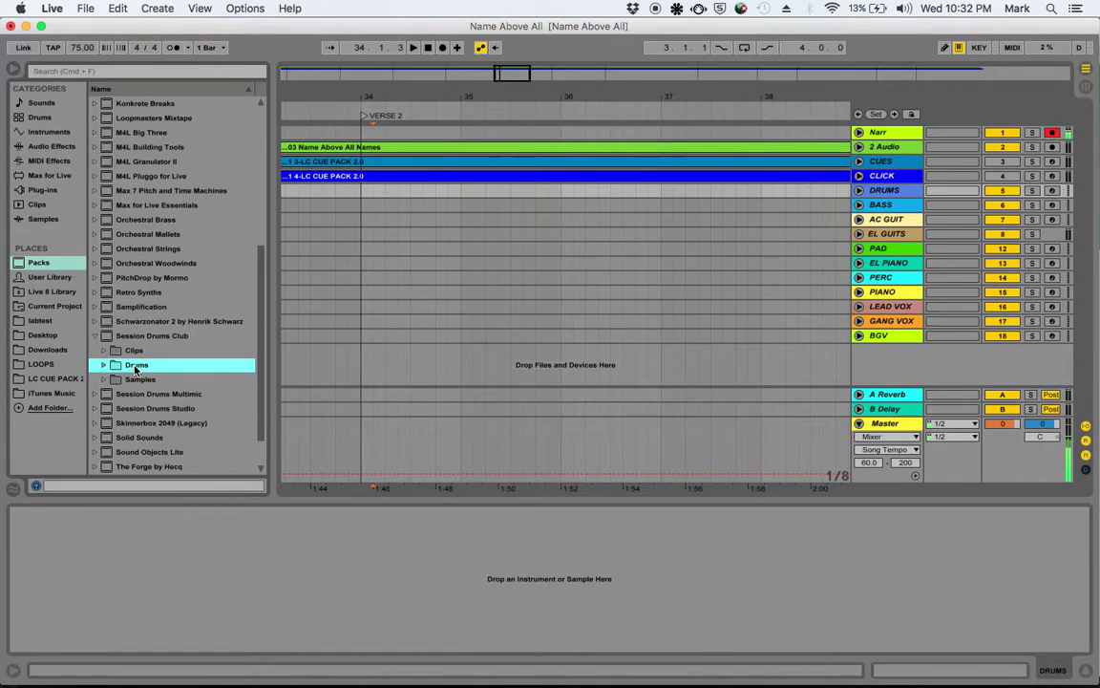
double_click(135, 369)
key(Down)
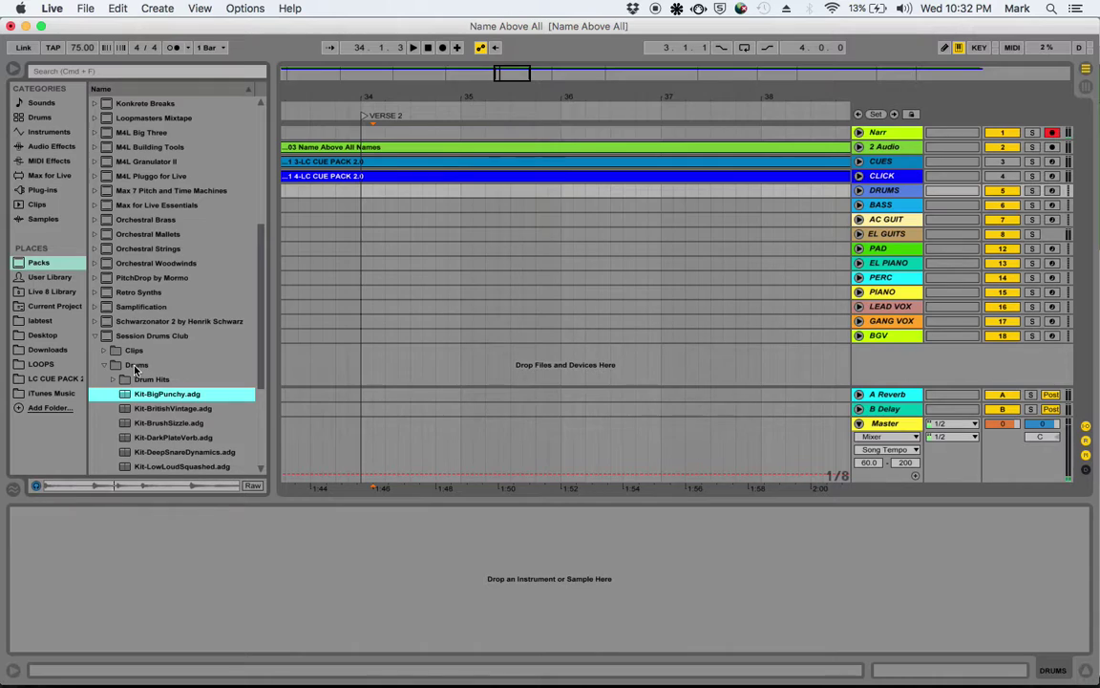
key(Down)
key(Down)
key(Down)
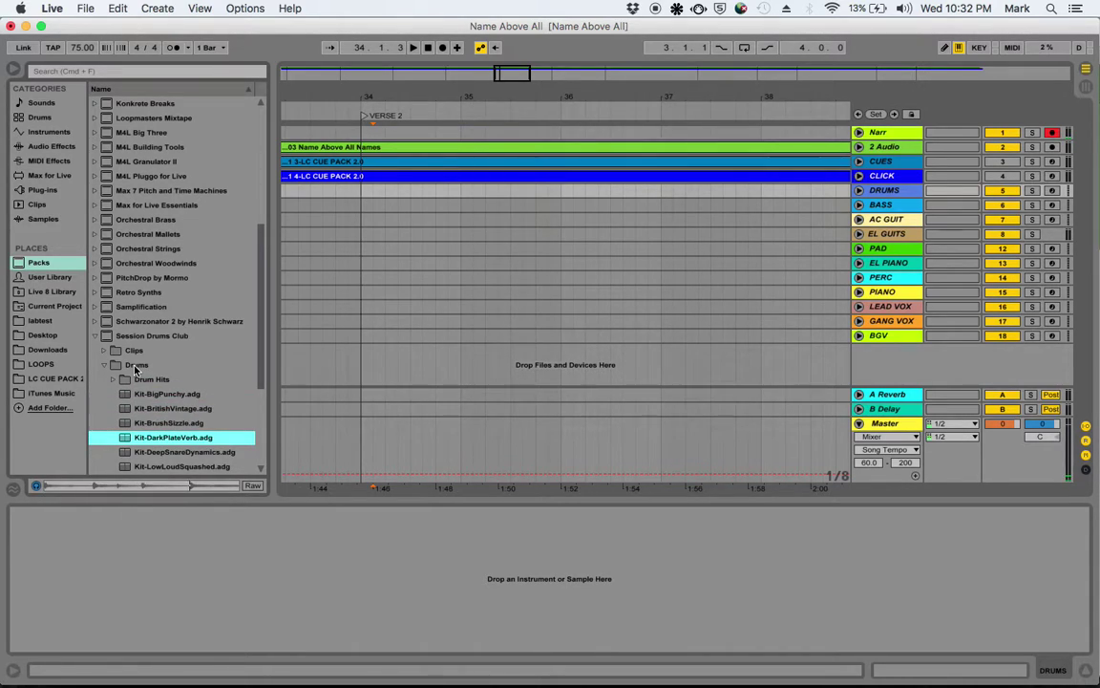
key(Down)
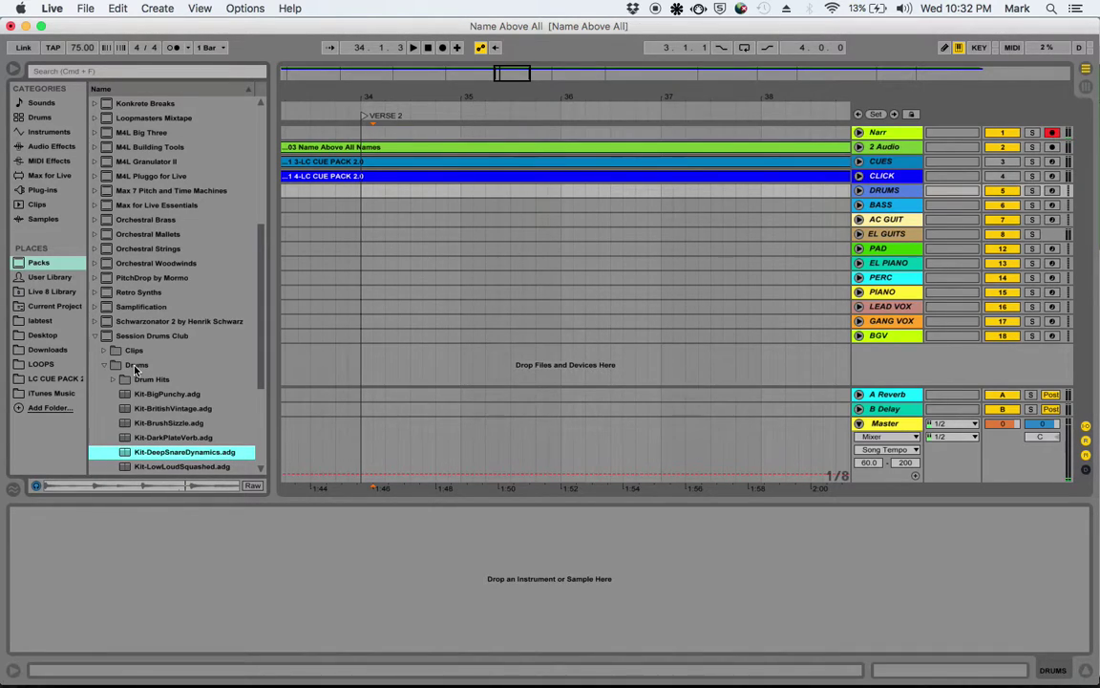
key(Up)
key(Up)
key(Up)
key(Up)
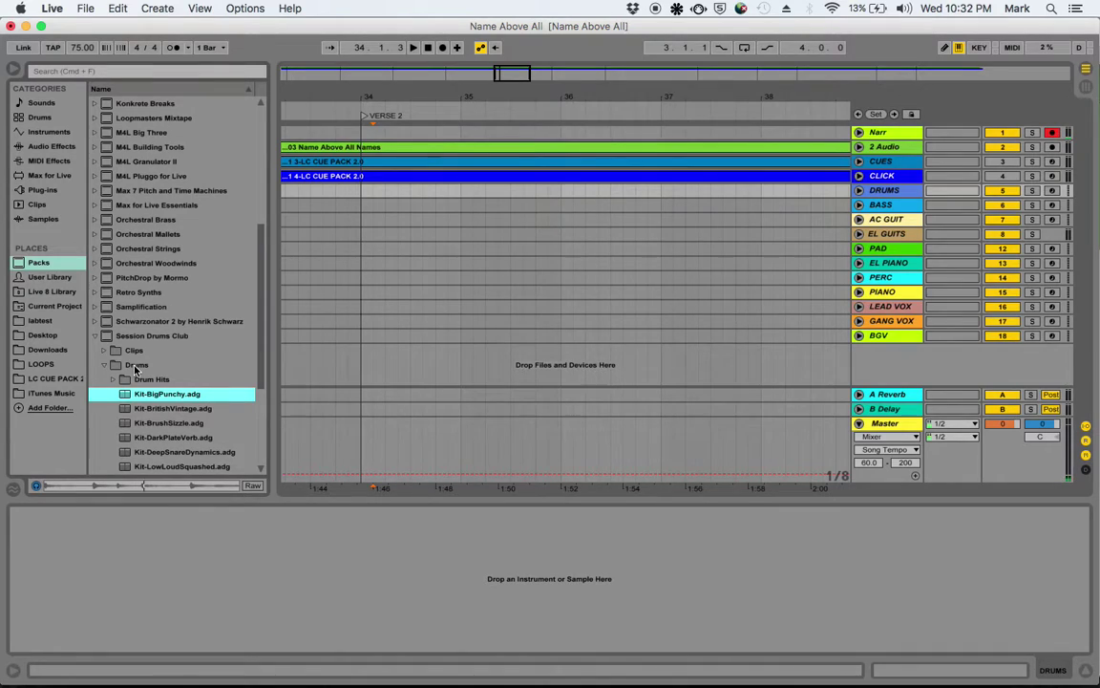
- Compare Kit-BigPunchy with Kit-DeepSnareDynamics, then drag Kit-DeepSnareDynamics onto the DRUMS track
click(161, 453)
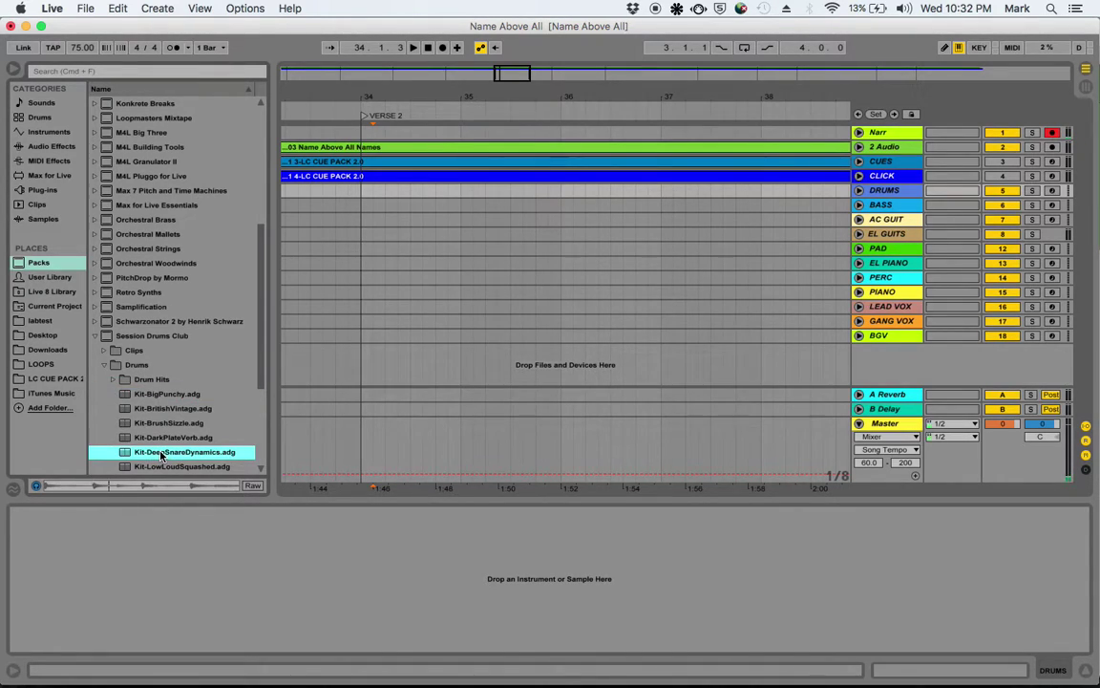
click(166, 394)
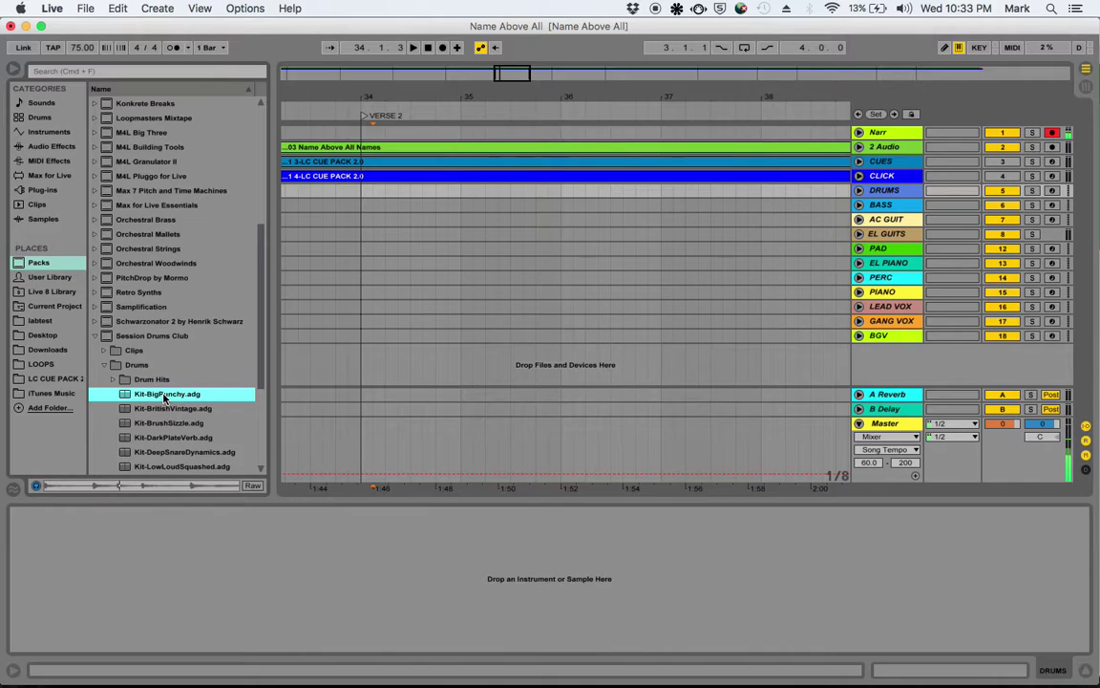
click(160, 452)
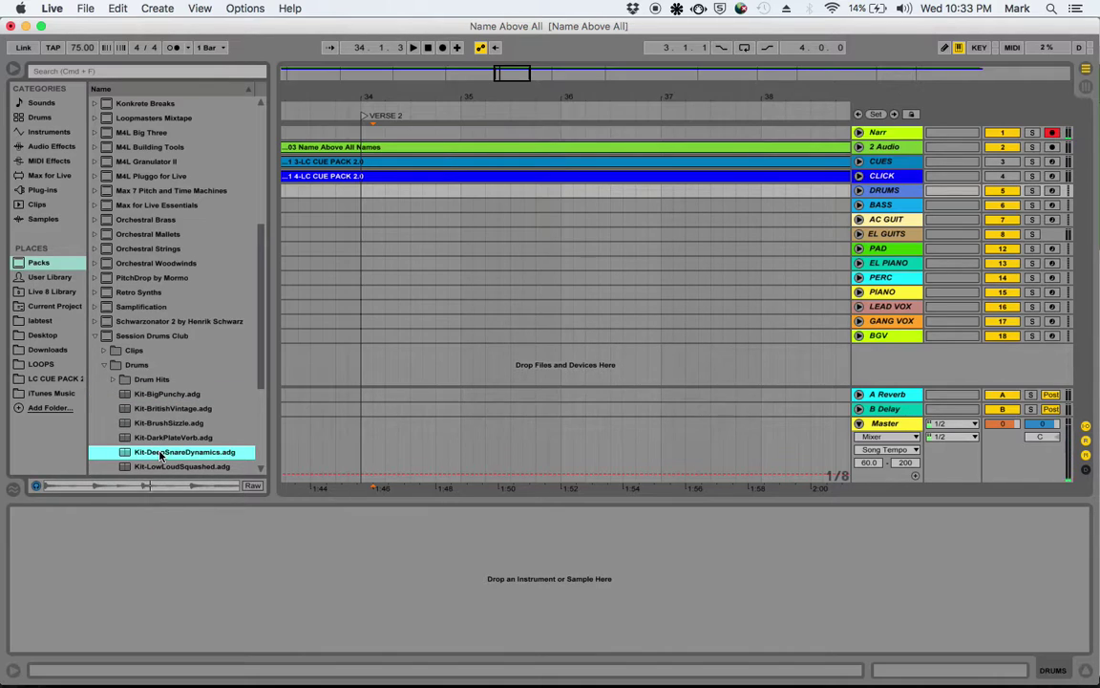
click(165, 396)
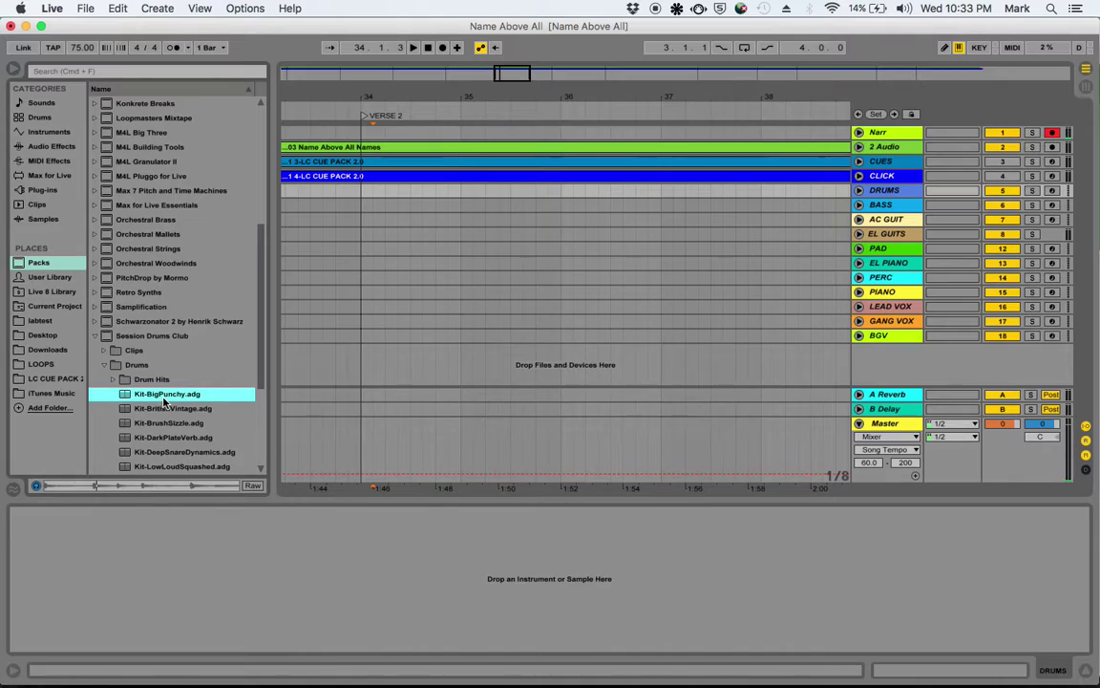
click(164, 453)
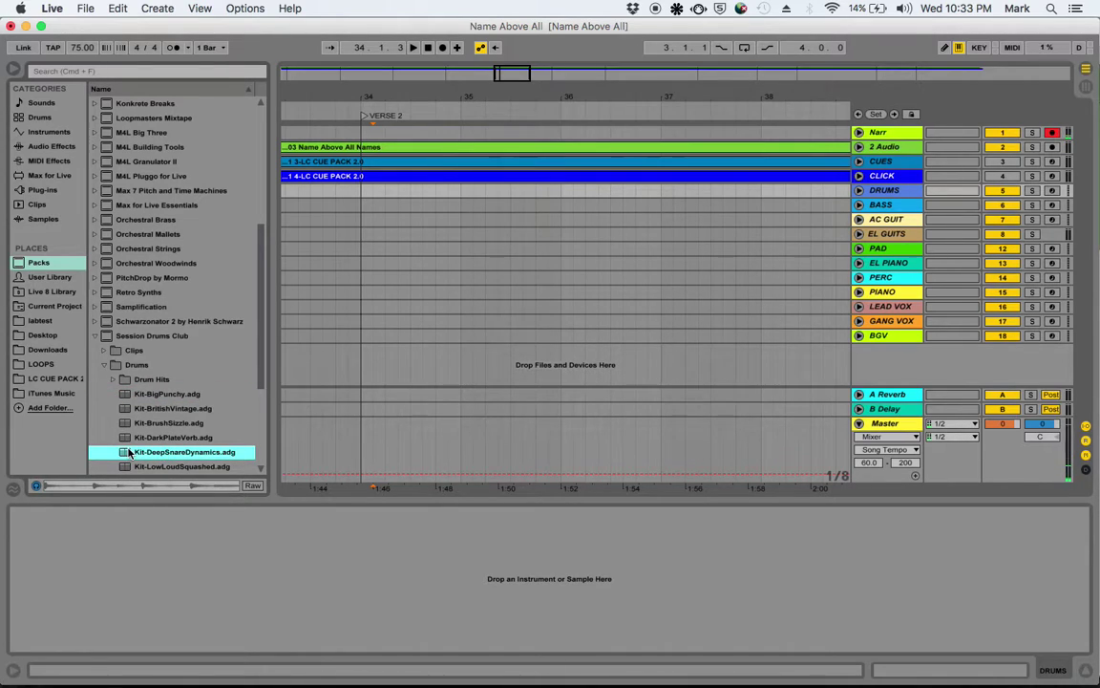
click(127, 455)
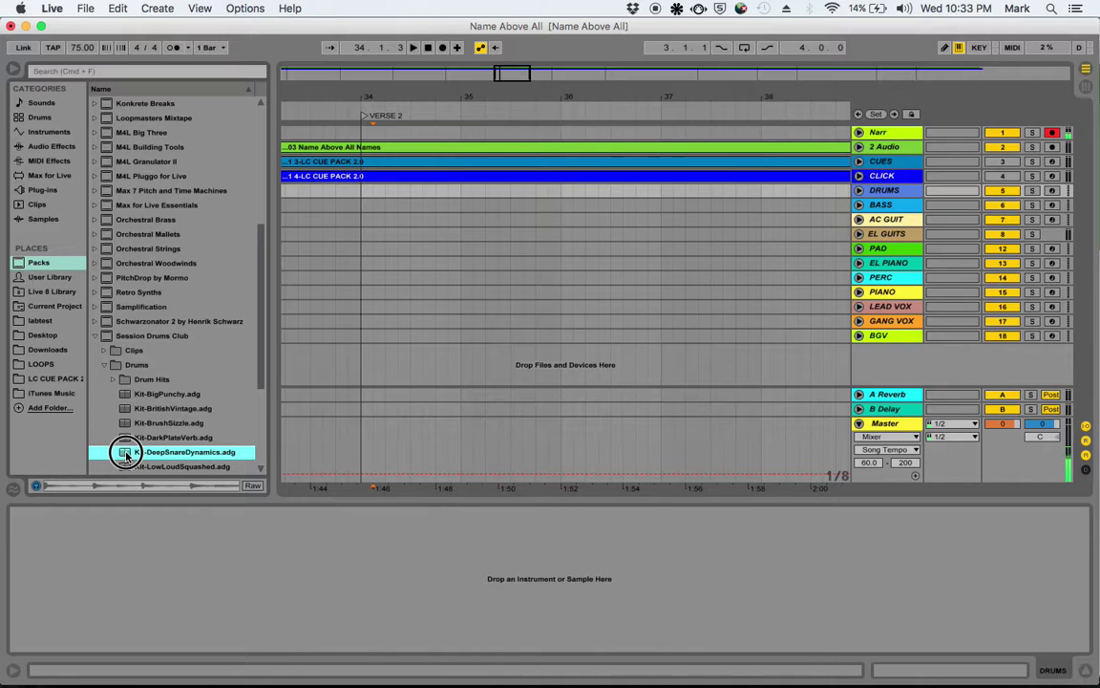
drag(127, 455, 821, 189)
drag(843, 194, 845, 197)
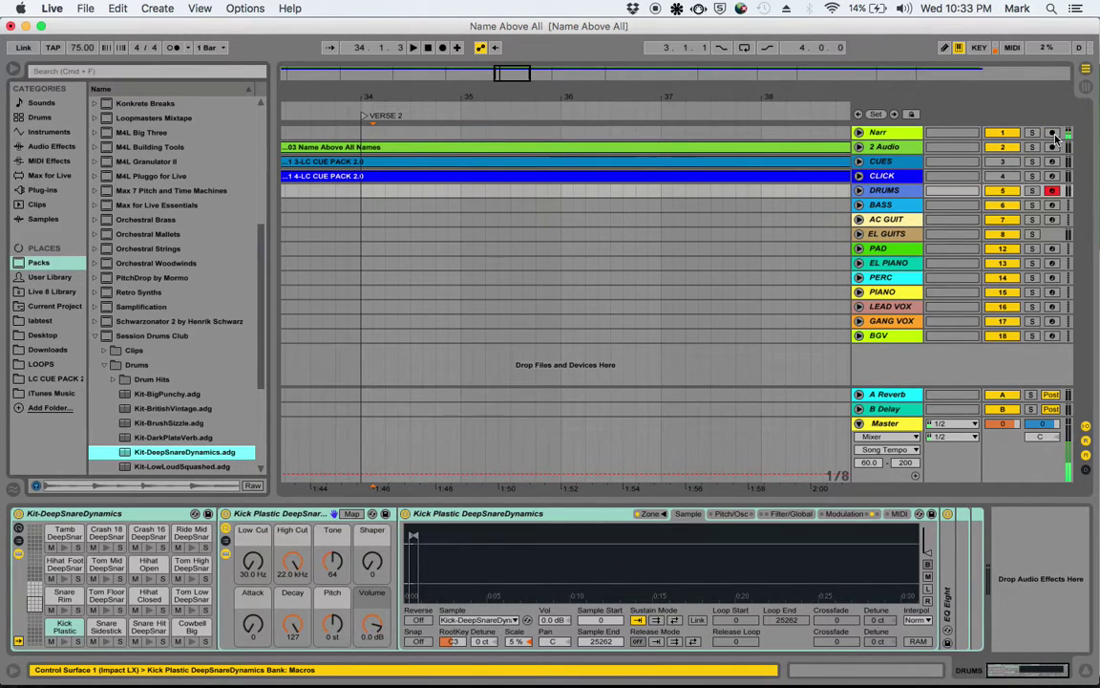
- Arm Narr, expand the DRUMS track, hide the browser and select DRUMS to show its kit
click(1053, 133)
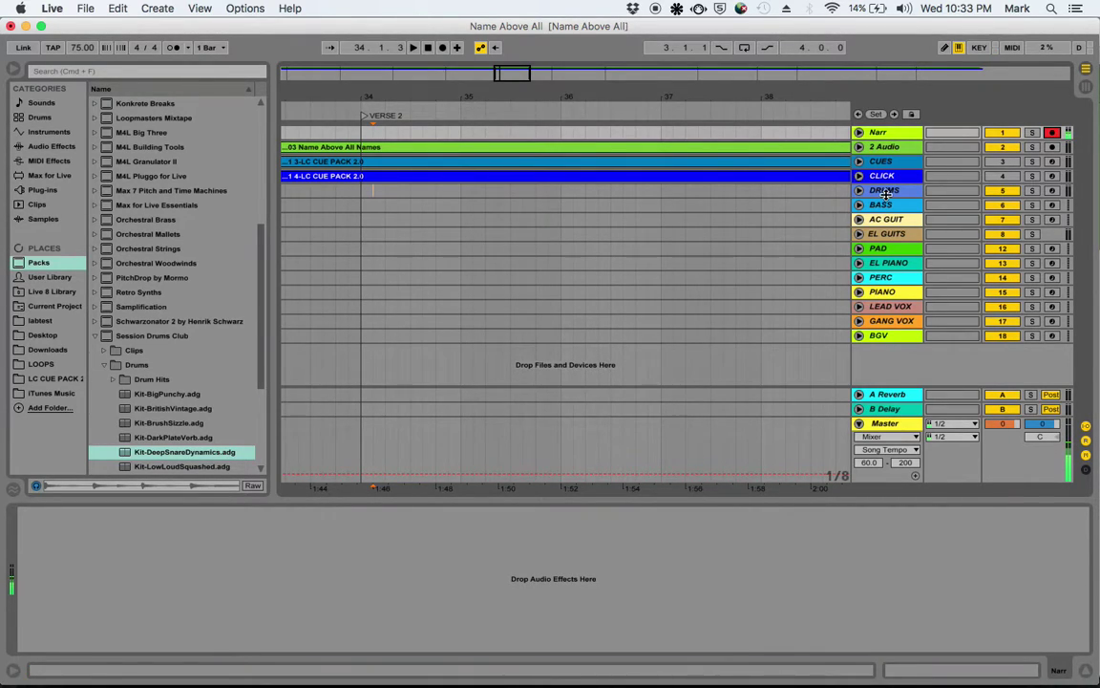
scroll(139, 408, down, 5)
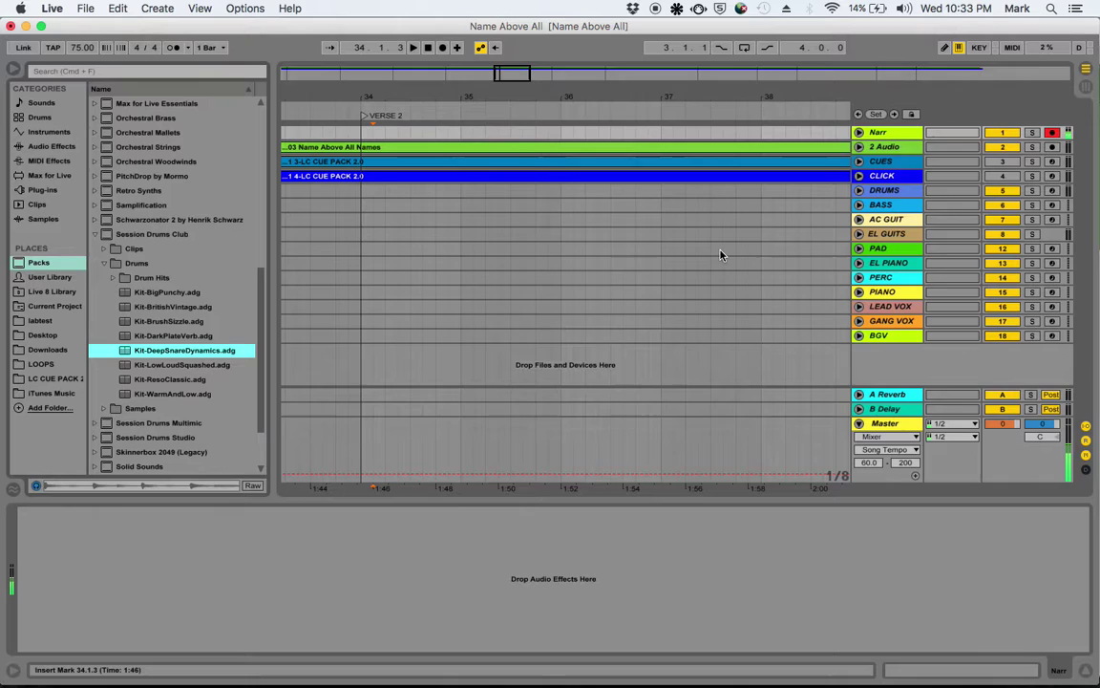
click(858, 190)
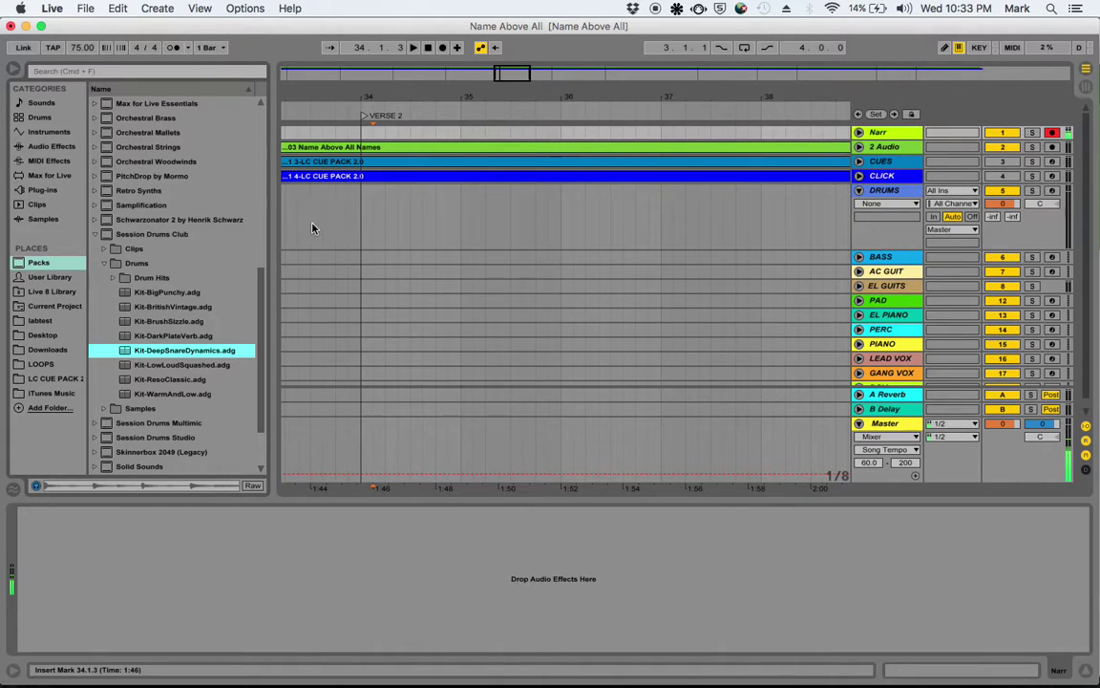
click(14, 72)
click(886, 195)
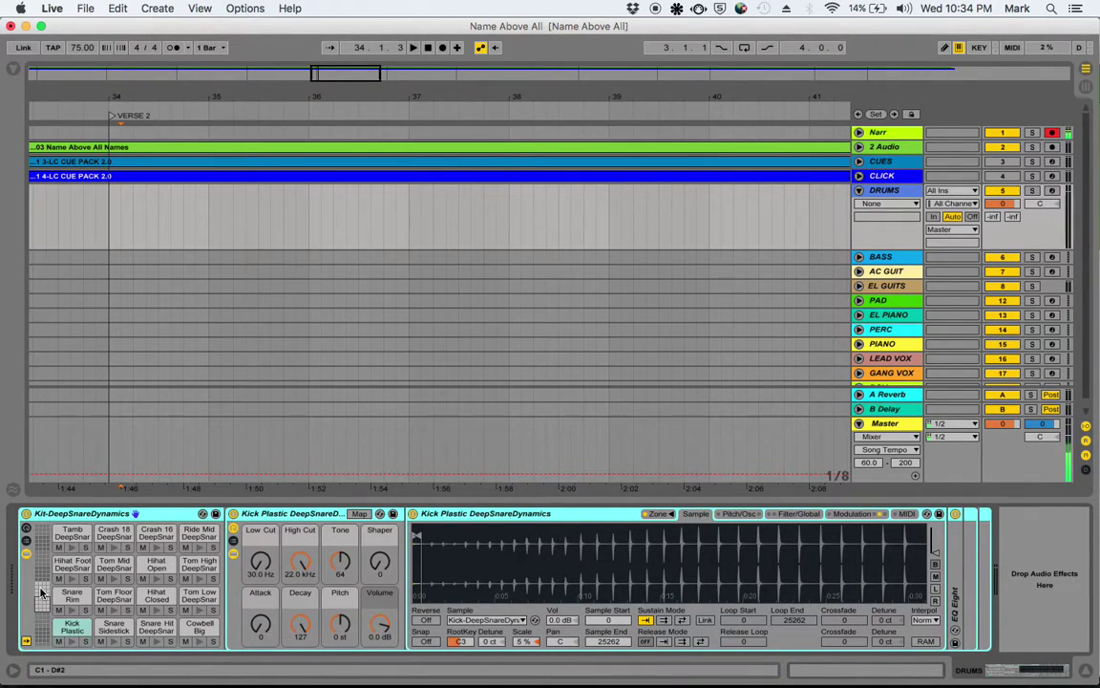
- Scroll the arrangement back to bar 1 and play from the song start
scroll(41, 592, up, 4)
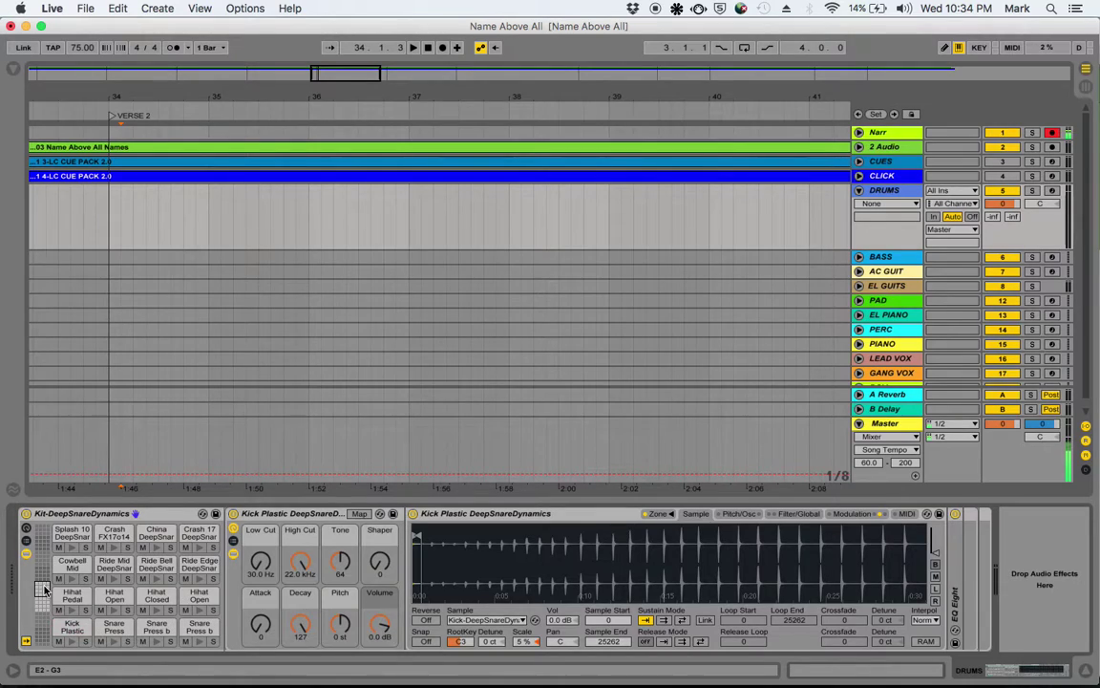
scroll(44, 589, down, 4)
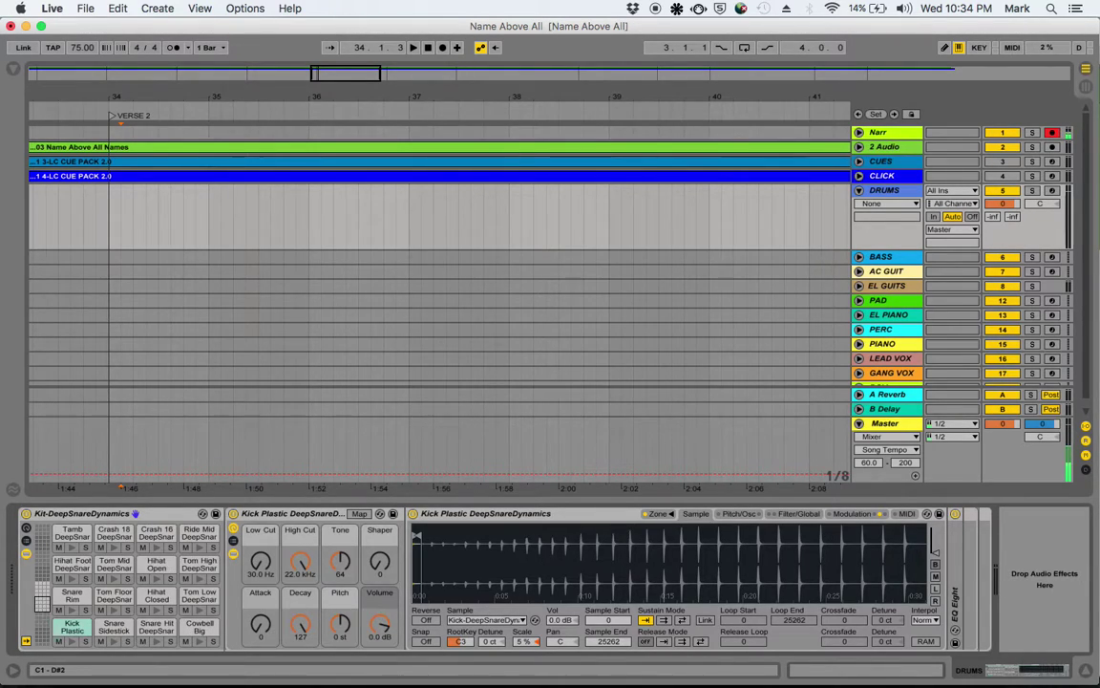
scroll(70, 581, up, 1)
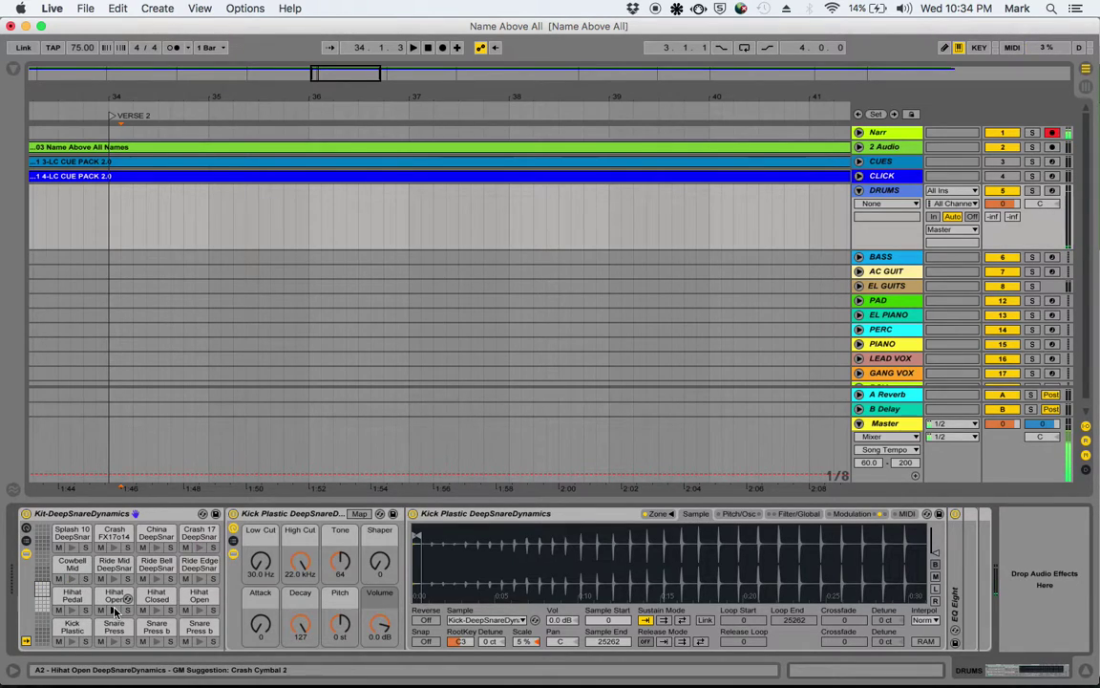
scroll(181, 222, left, 5)
scroll(181, 222, left, 15)
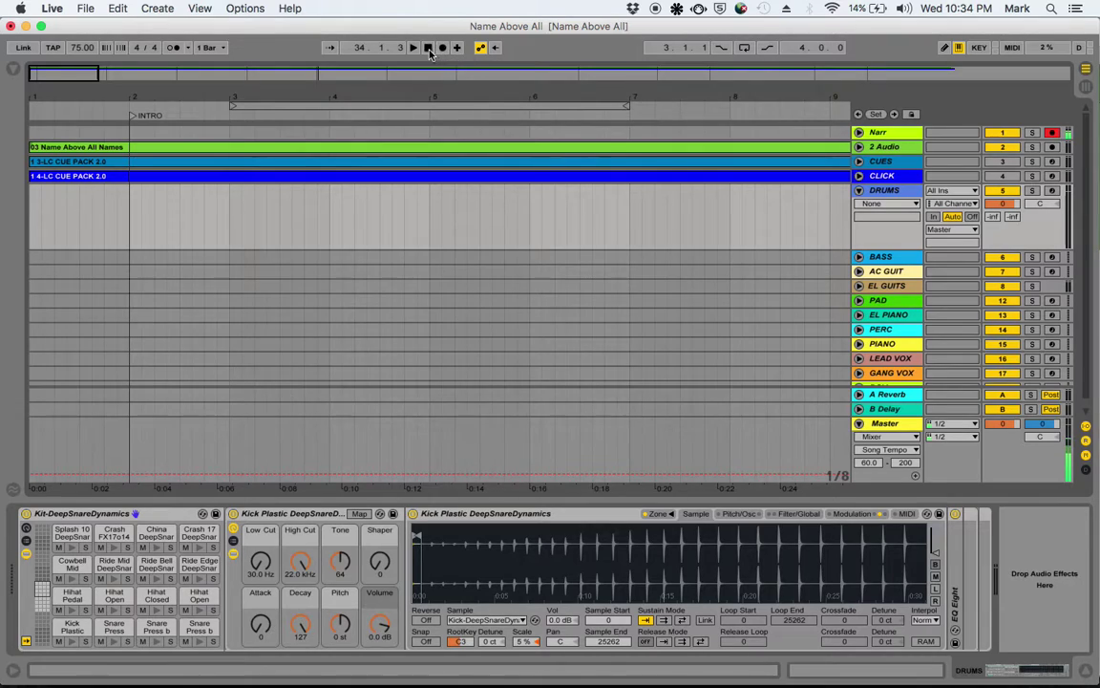
key(space)
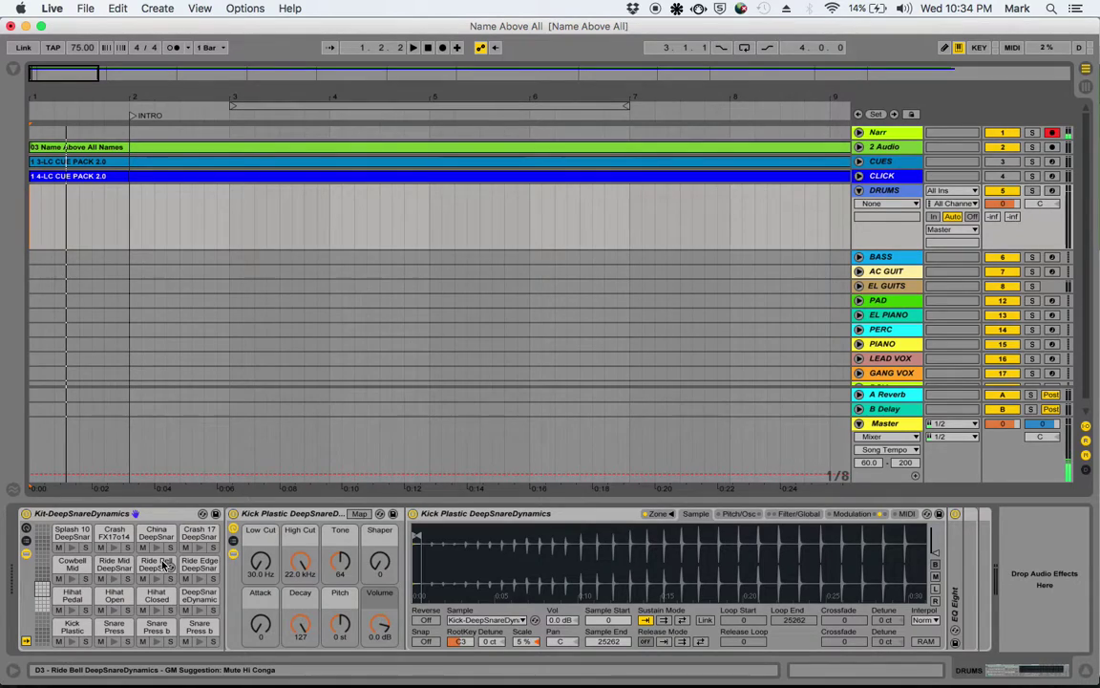
- Shift the drum pad overview up to the hi-hats and preview Hihat Closed
click(42, 603)
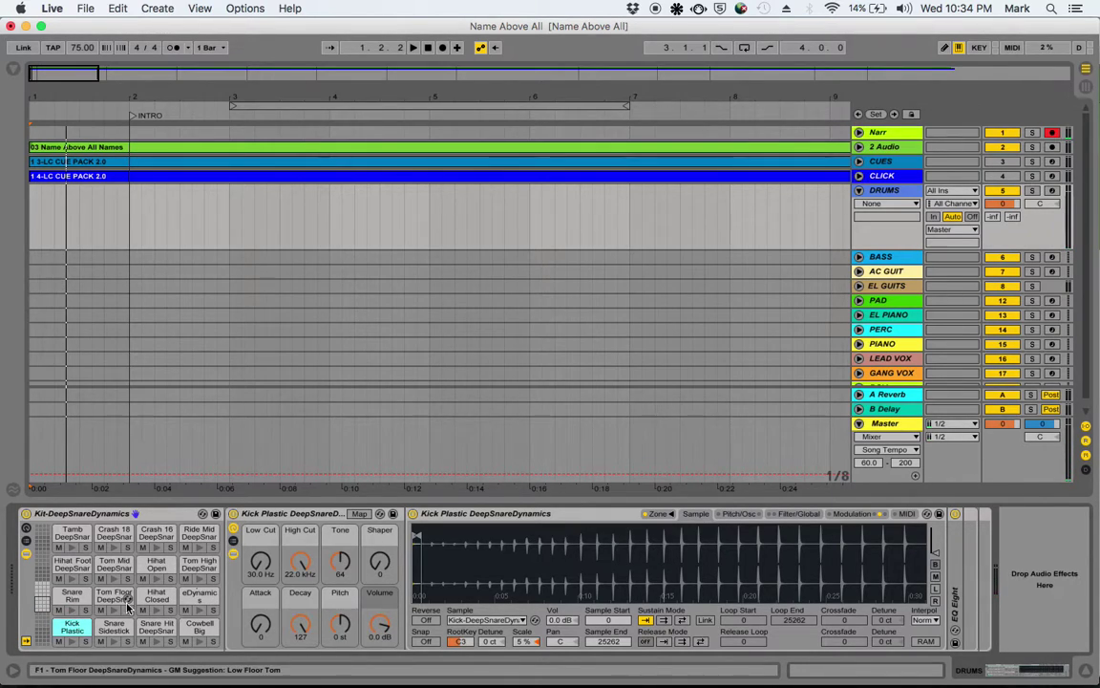
click(42, 594)
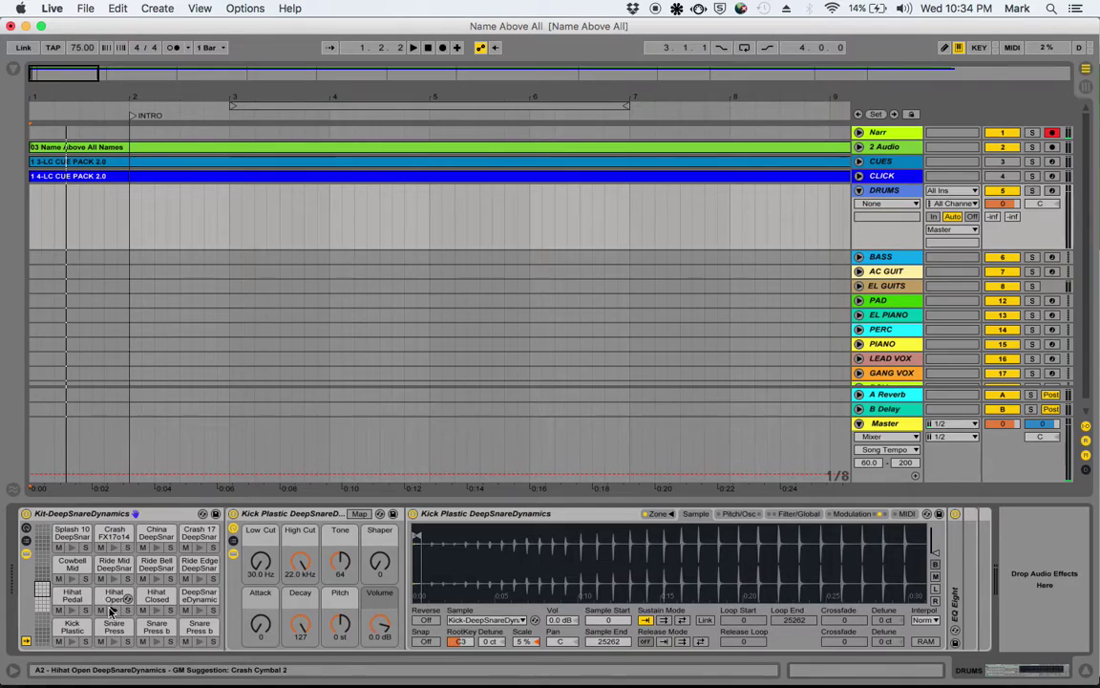
click(155, 613)
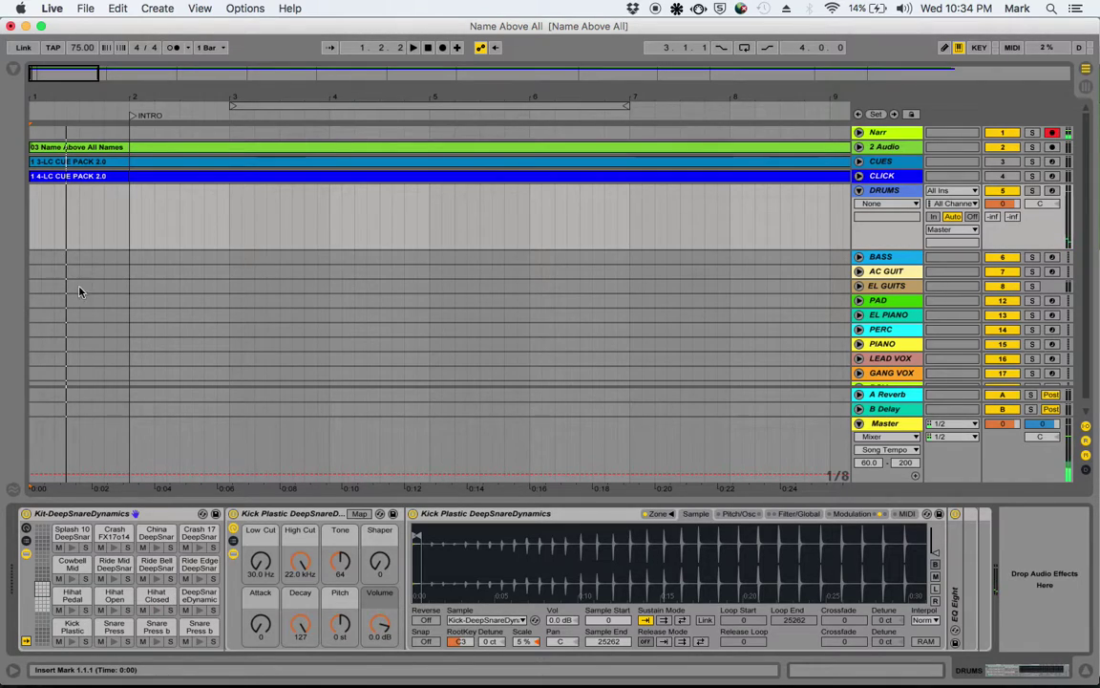
- Arm the DRUMS track and record a new DRUMS clip from bar 1 to about 2.1.3
click(34, 226)
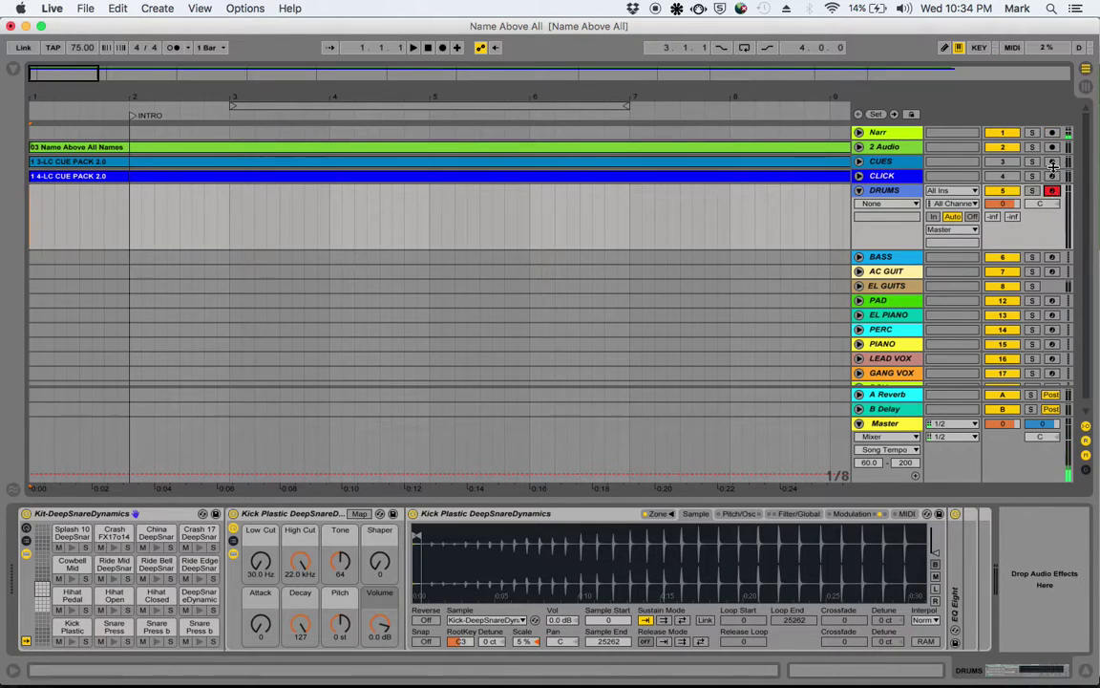
click(1051, 135)
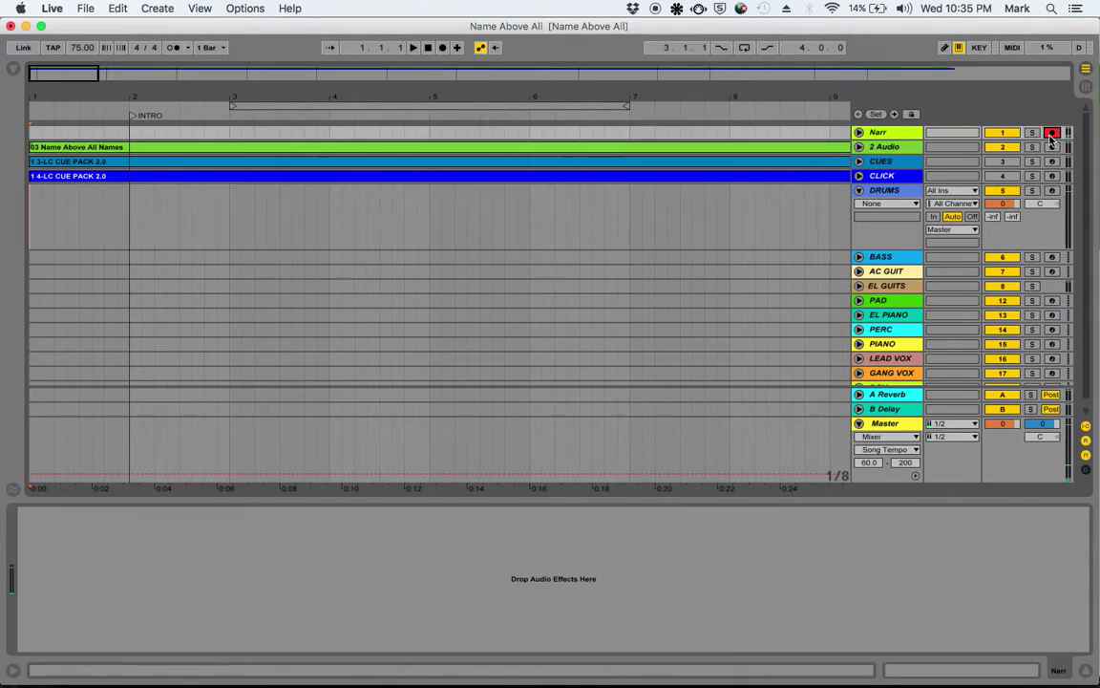
click(1053, 192)
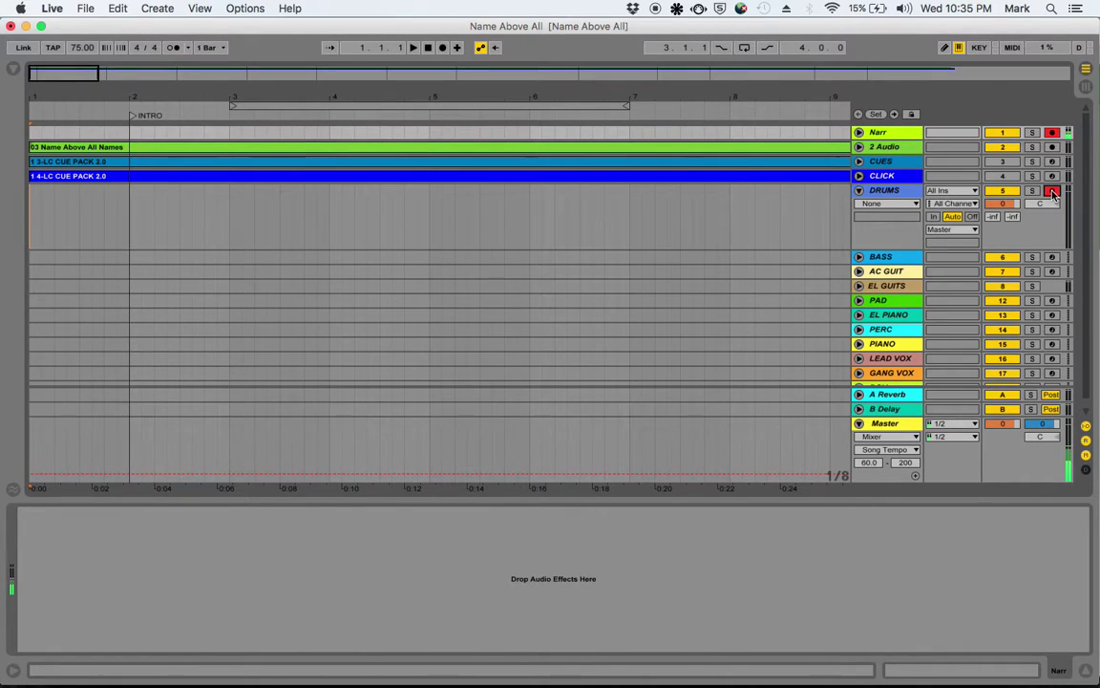
click(442, 48)
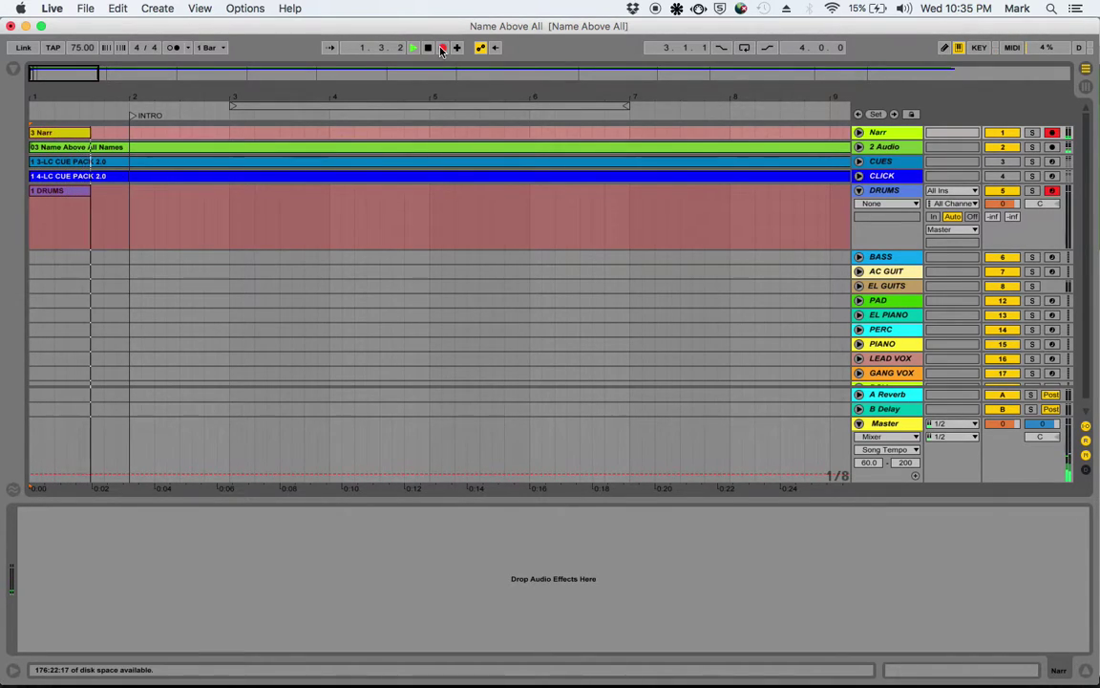
key(space)
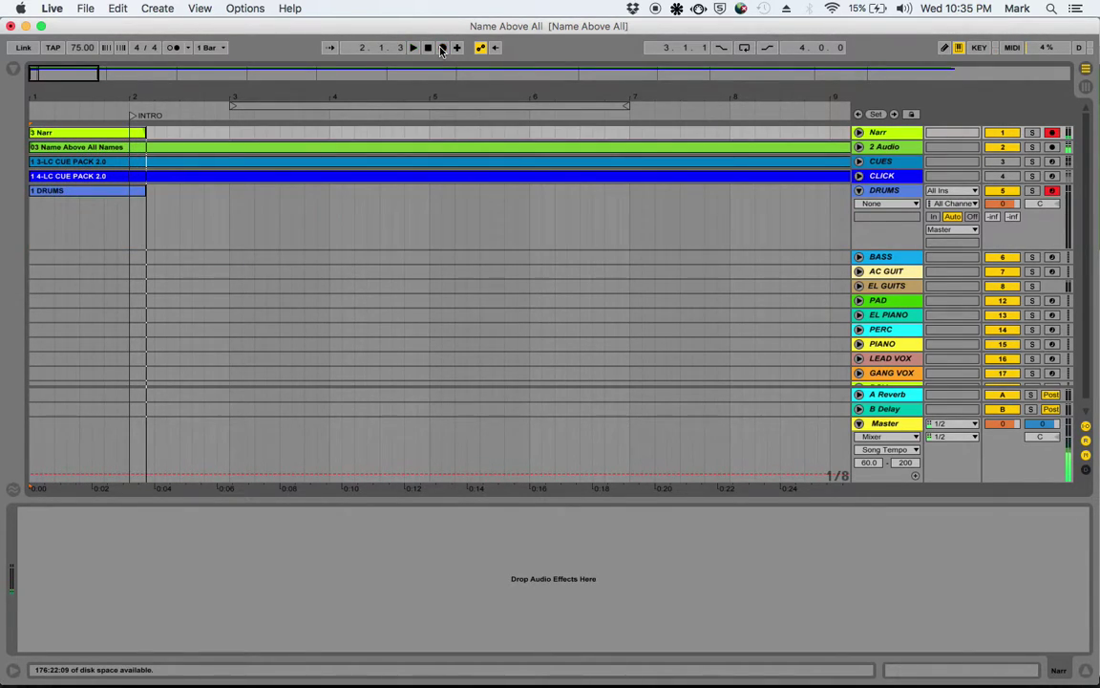
click(109, 139)
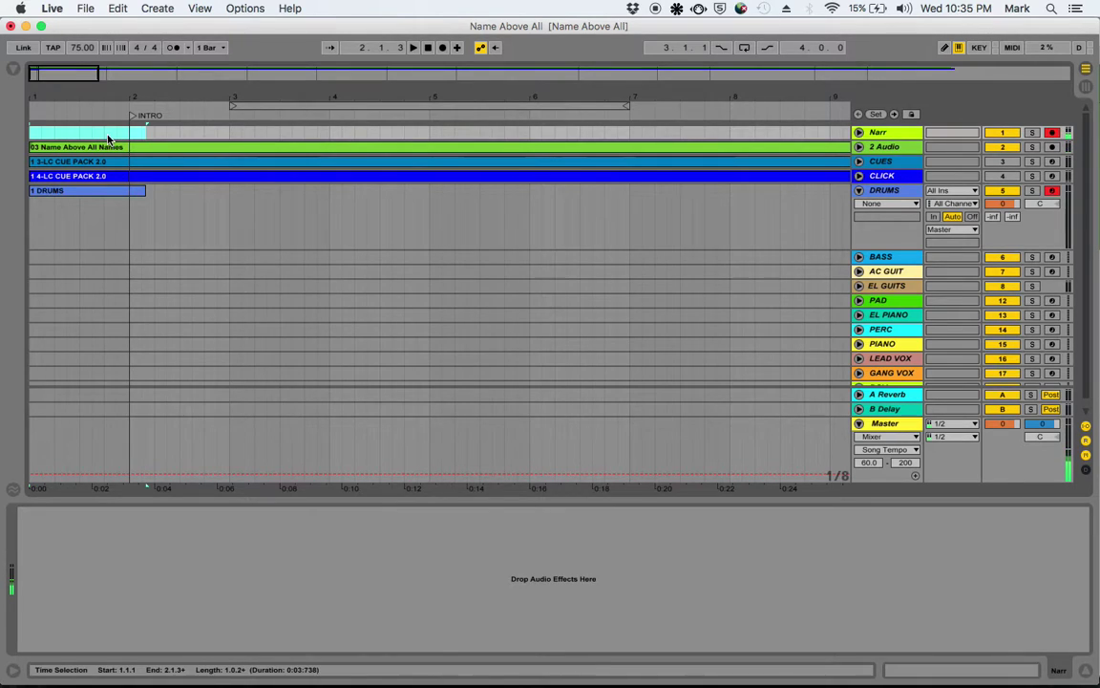
click(95, 191)
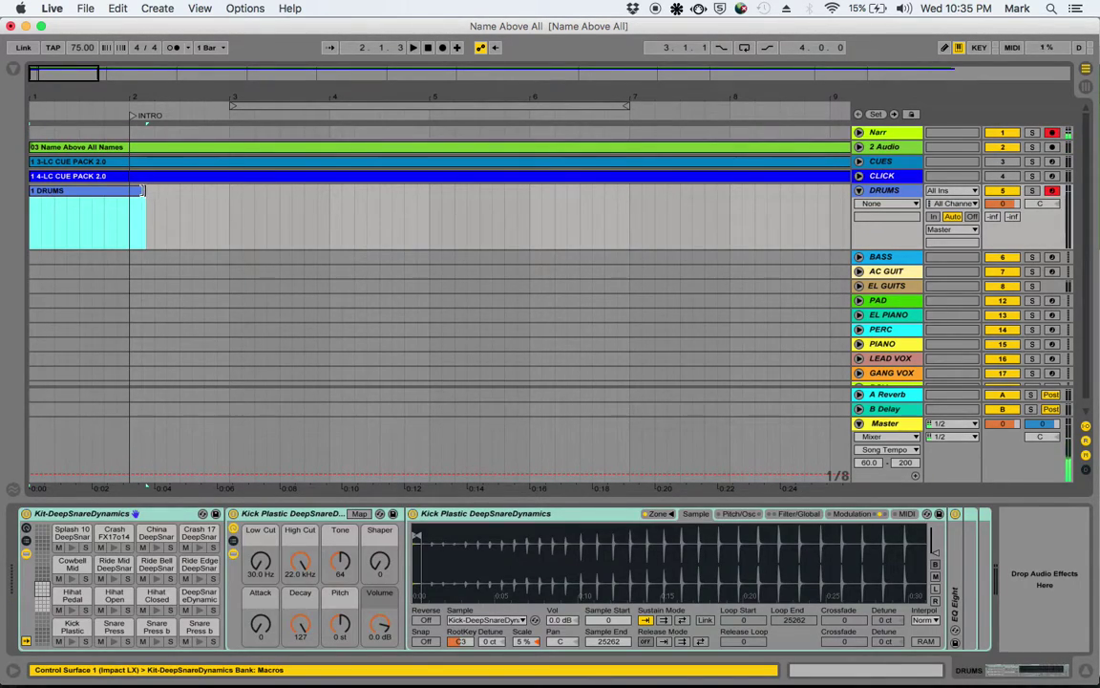
- Lengthen the DRUMS clip to 3.3.3 and open its clip editor to edit the length
drag(148, 194, 292, 219)
click(256, 194)
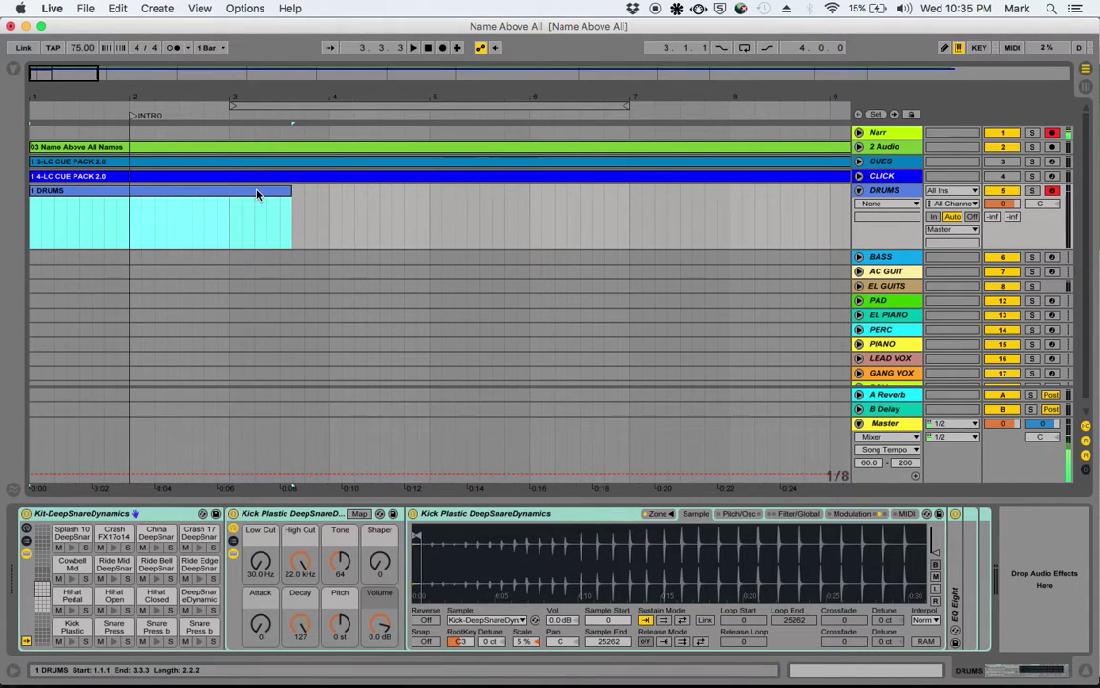
double_click(256, 194)
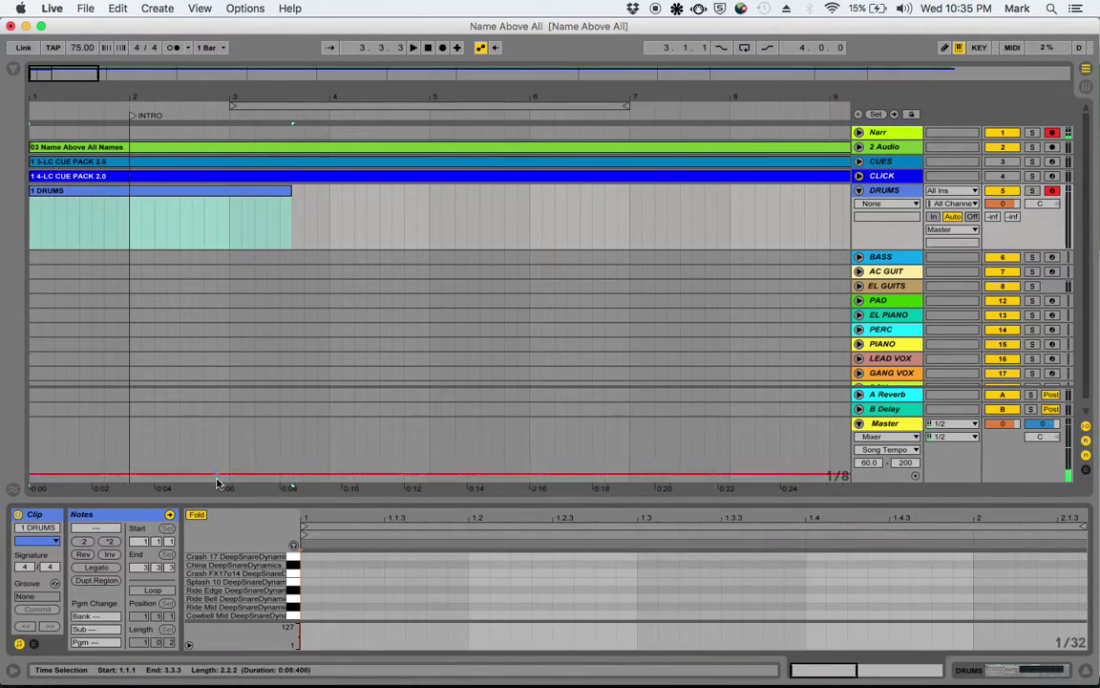
click(146, 642)
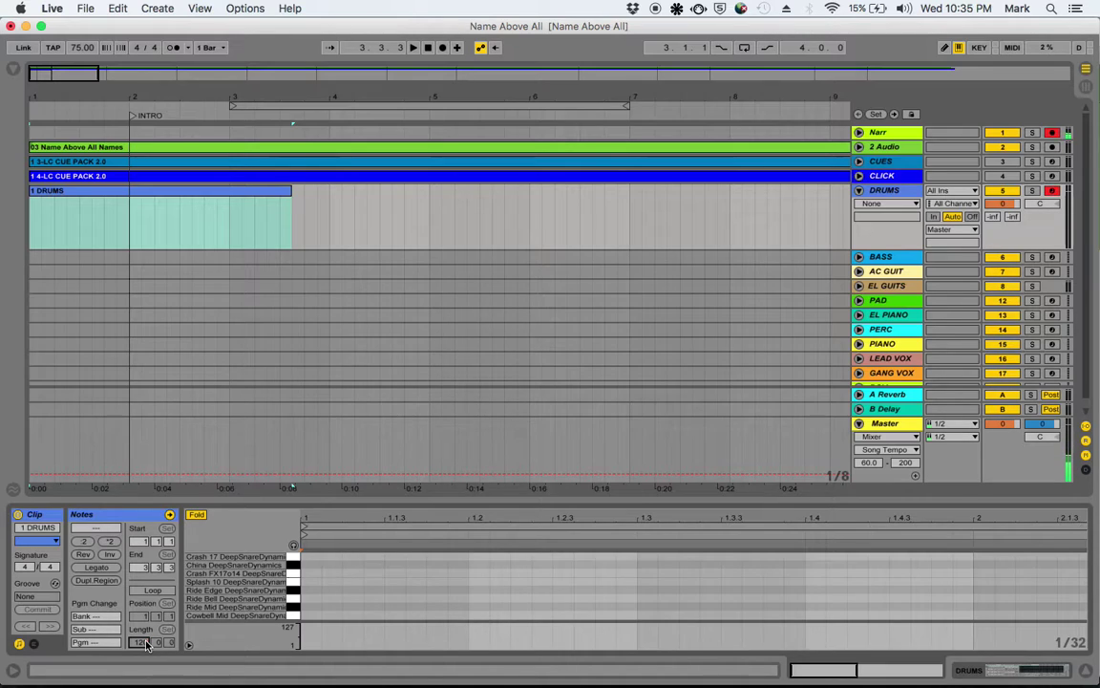
click(145, 645)
click(216, 196)
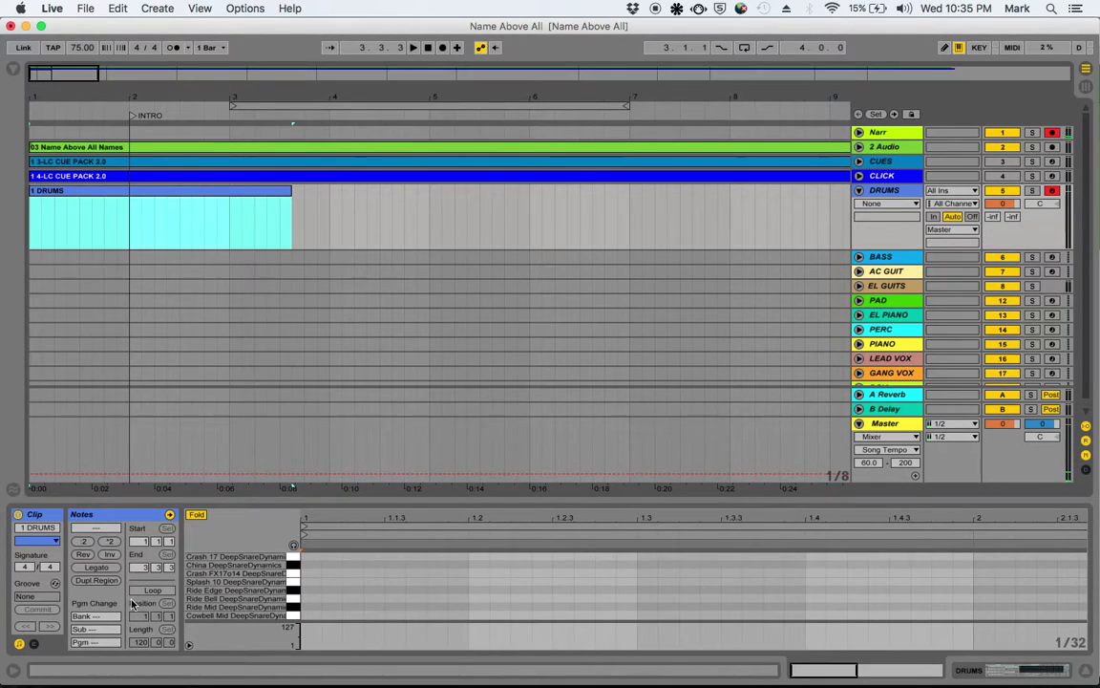
click(140, 641)
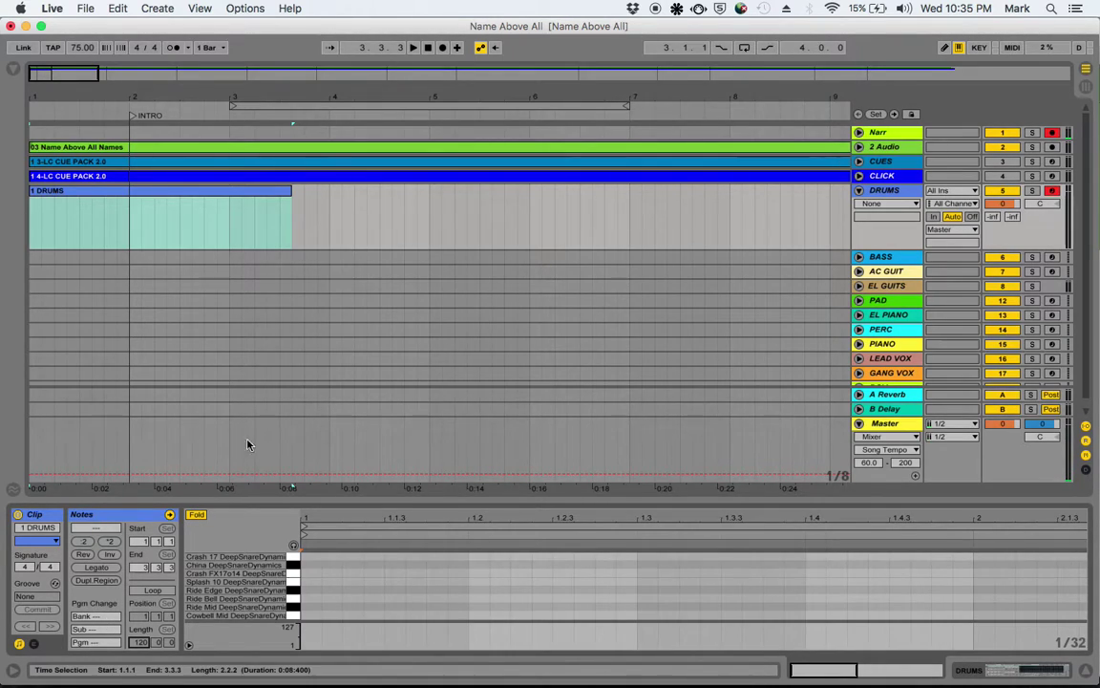
- Show the clip's Envelopes box, extend the clip to 6.2.3, and zoom out to the whole song
click(33, 643)
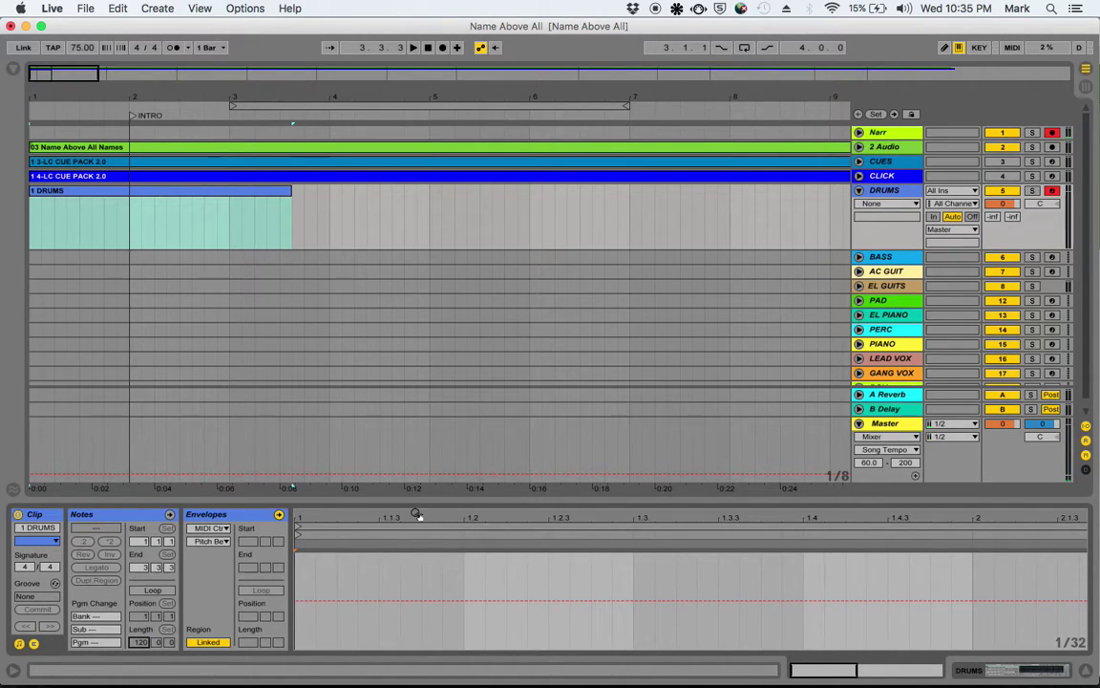
drag(418, 517, 350, 515)
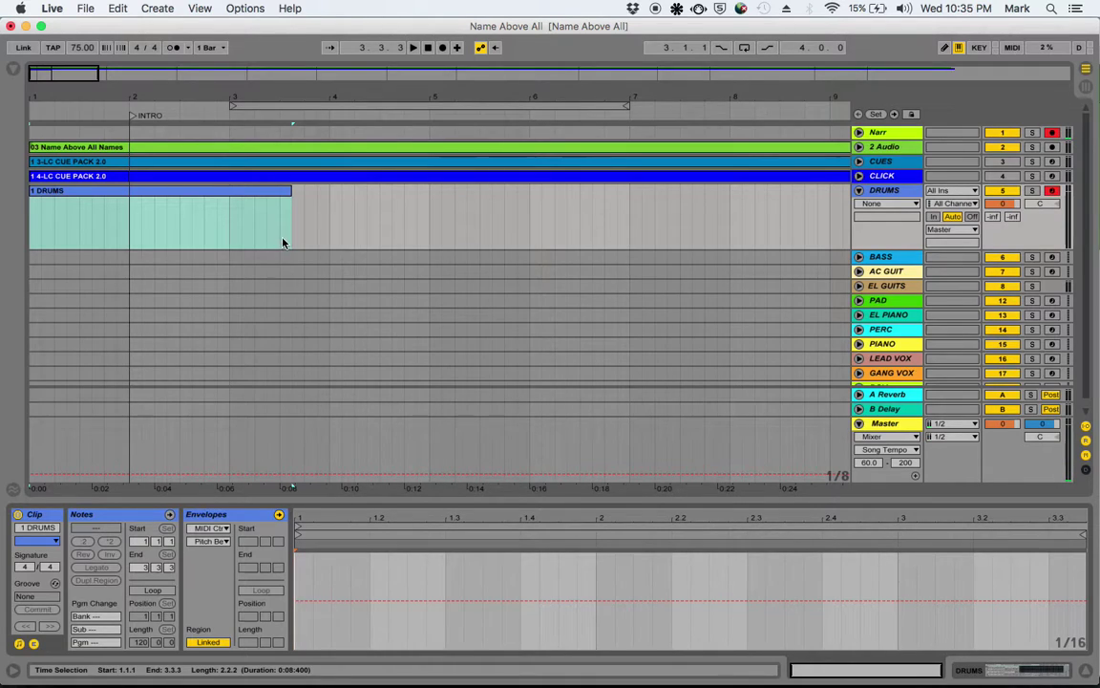
mouse_move(292, 194)
mouse_down()
mouse_move(494, 194)
mouse_move(567, 224)
mouse_up()
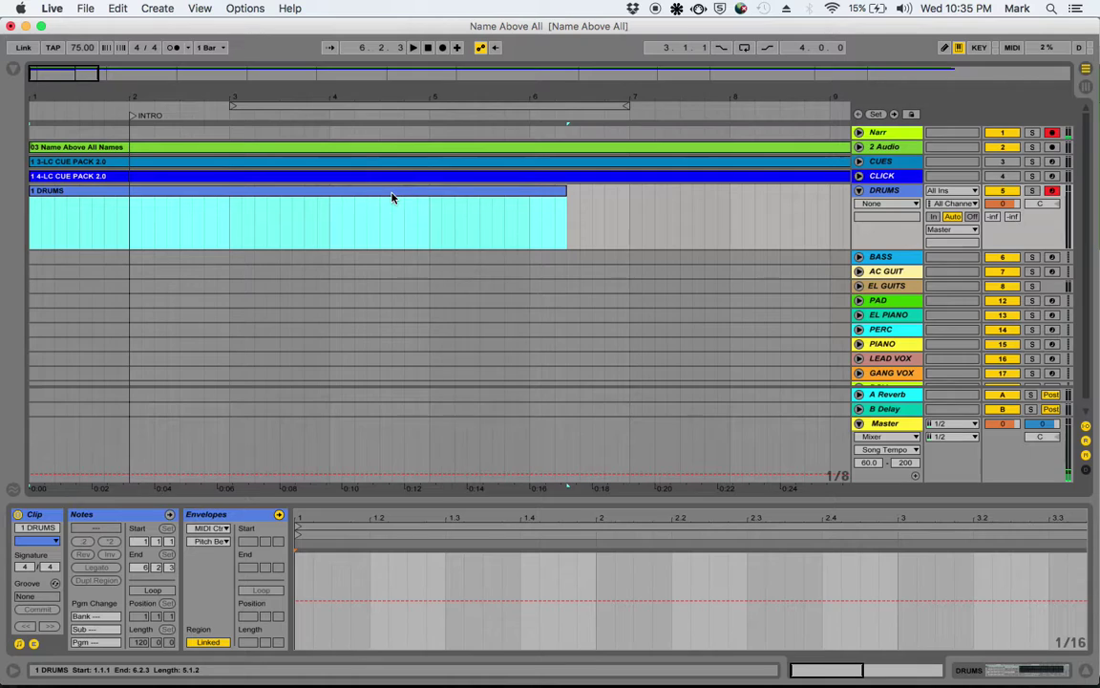
click(143, 643)
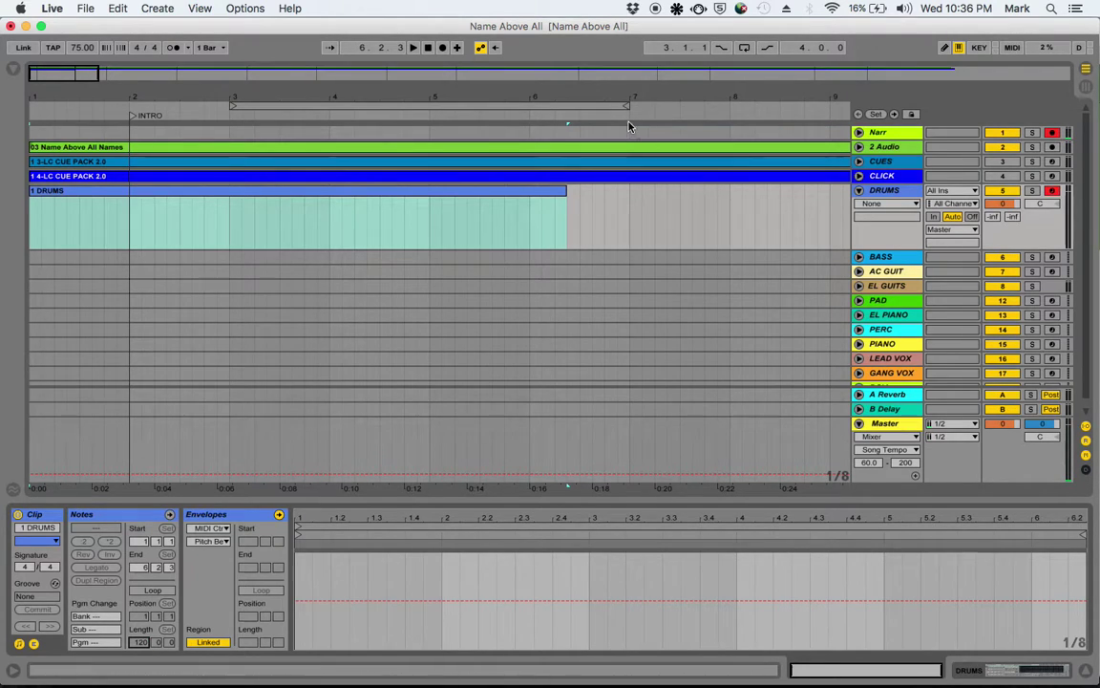
drag(602, 96, 602, 52)
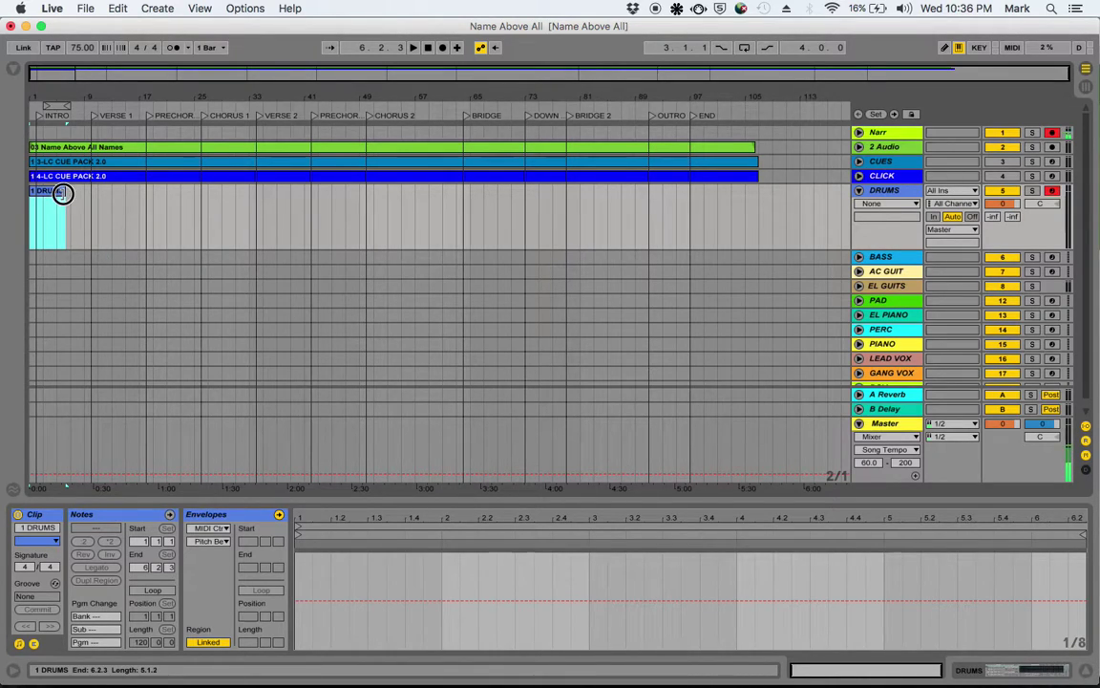
- Extend the DRUMS clip to end at bar 107, a 106-bar length, then zoom into bar 1
drag(63, 193, 760, 249)
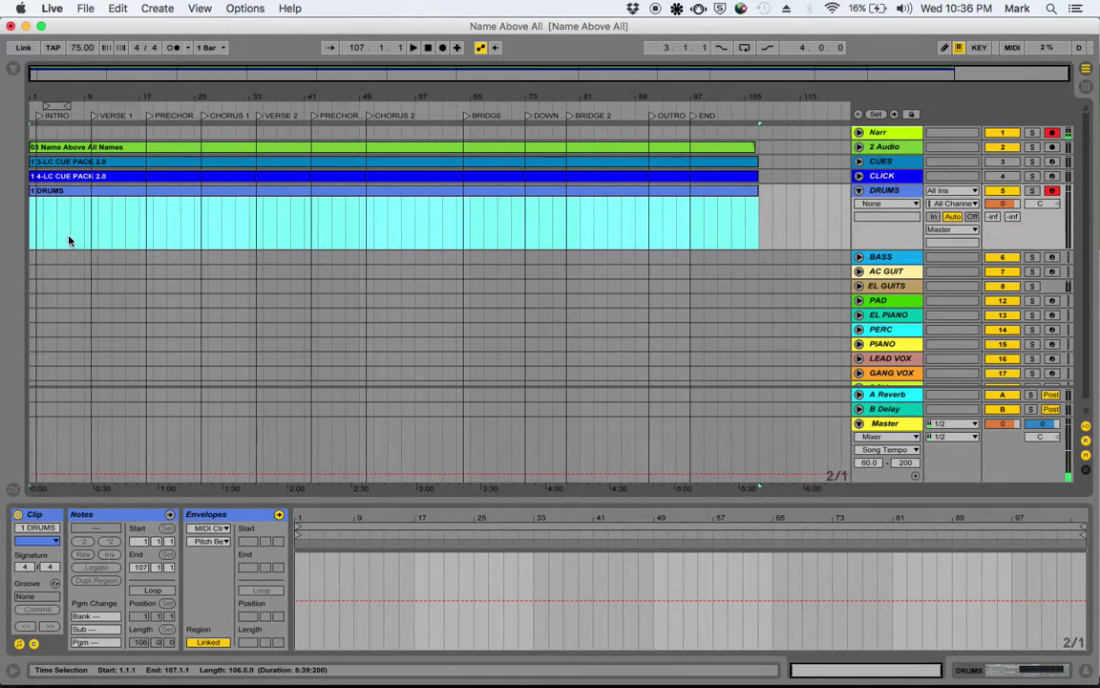
scroll(36, 91, up, 10)
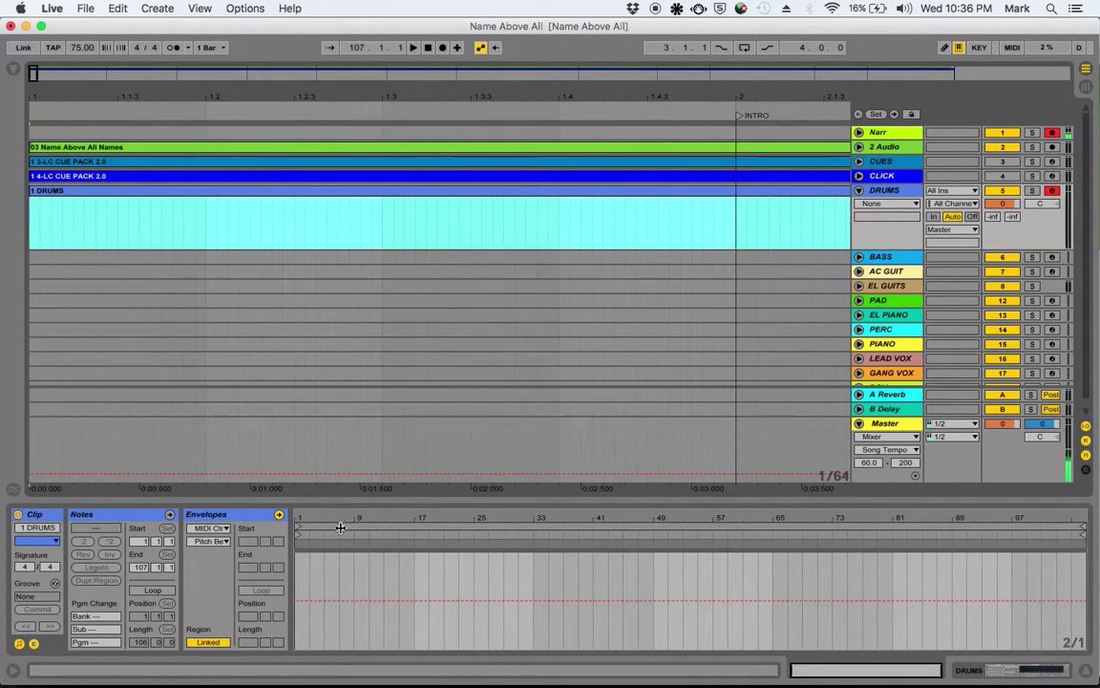
- Hide the envelopes, enlarge the clip editor, and zoom the note grid to bars 1–5
click(466, 197)
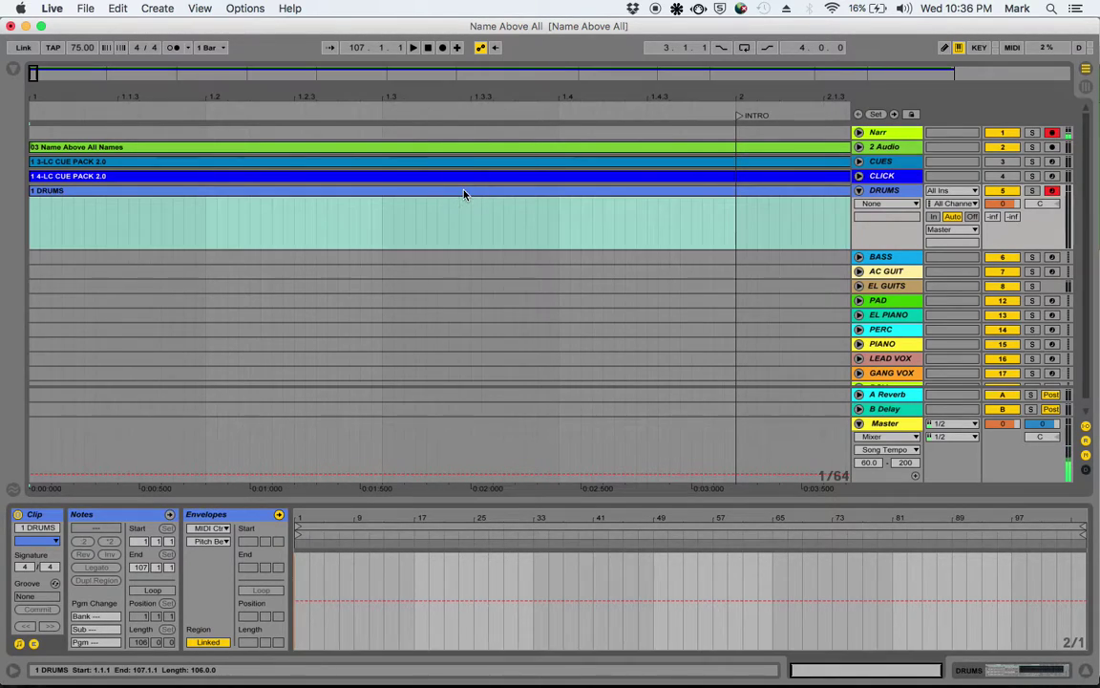
click(378, 503)
drag(378, 503, 437, 435)
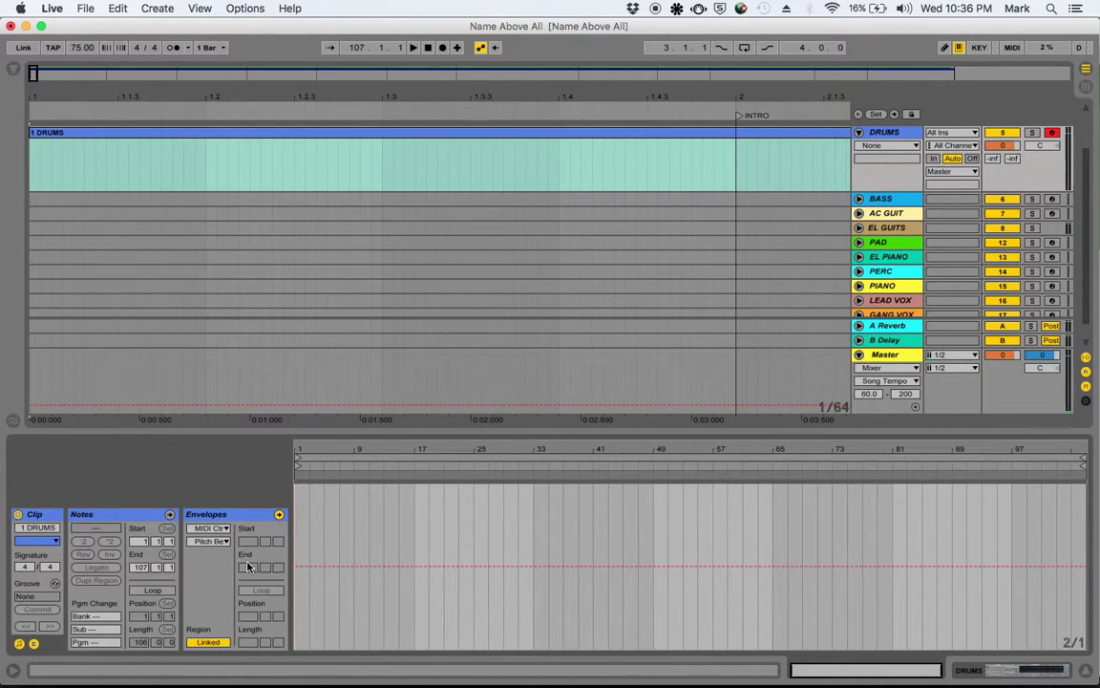
click(19, 643)
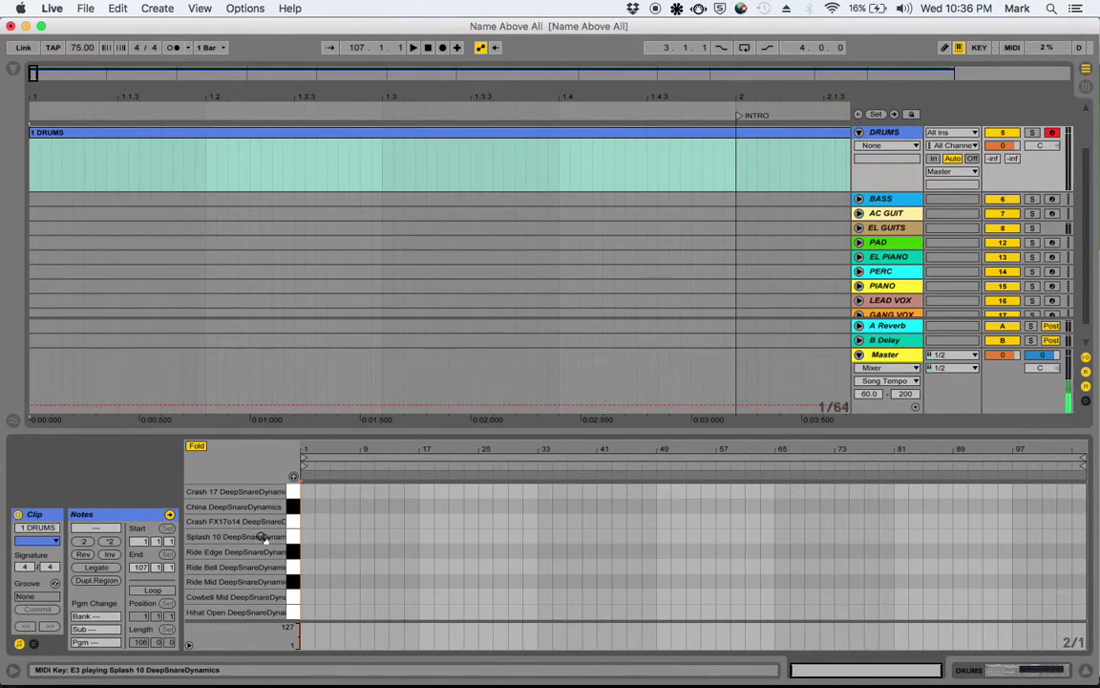
scroll(260, 535, down, 4)
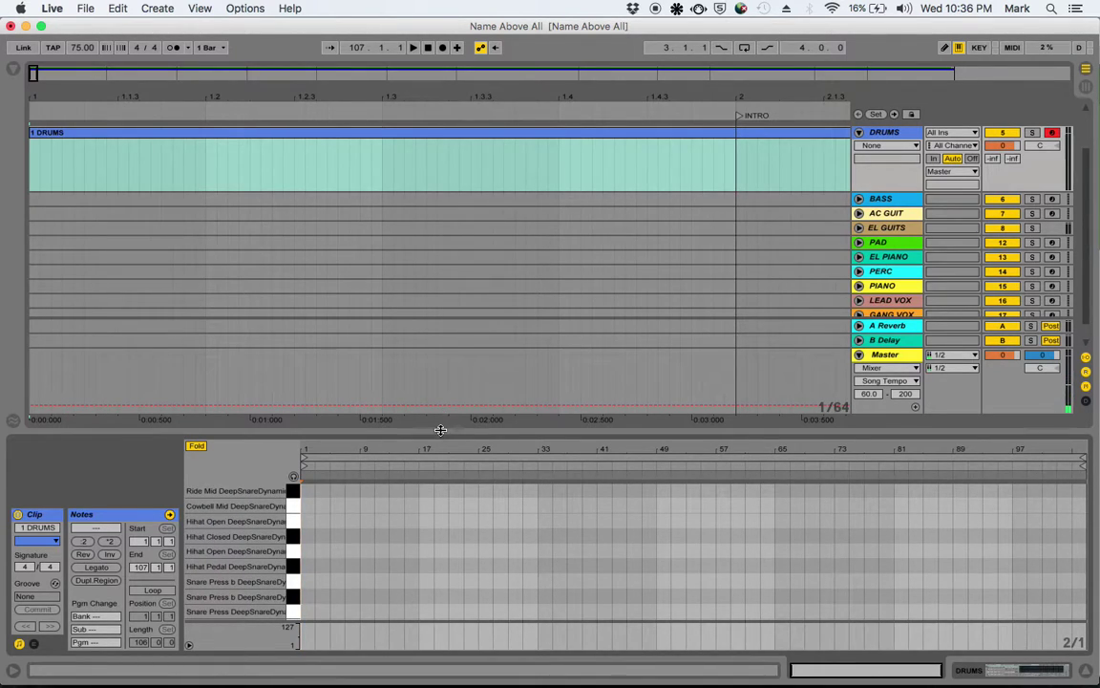
drag(439, 432, 443, 227)
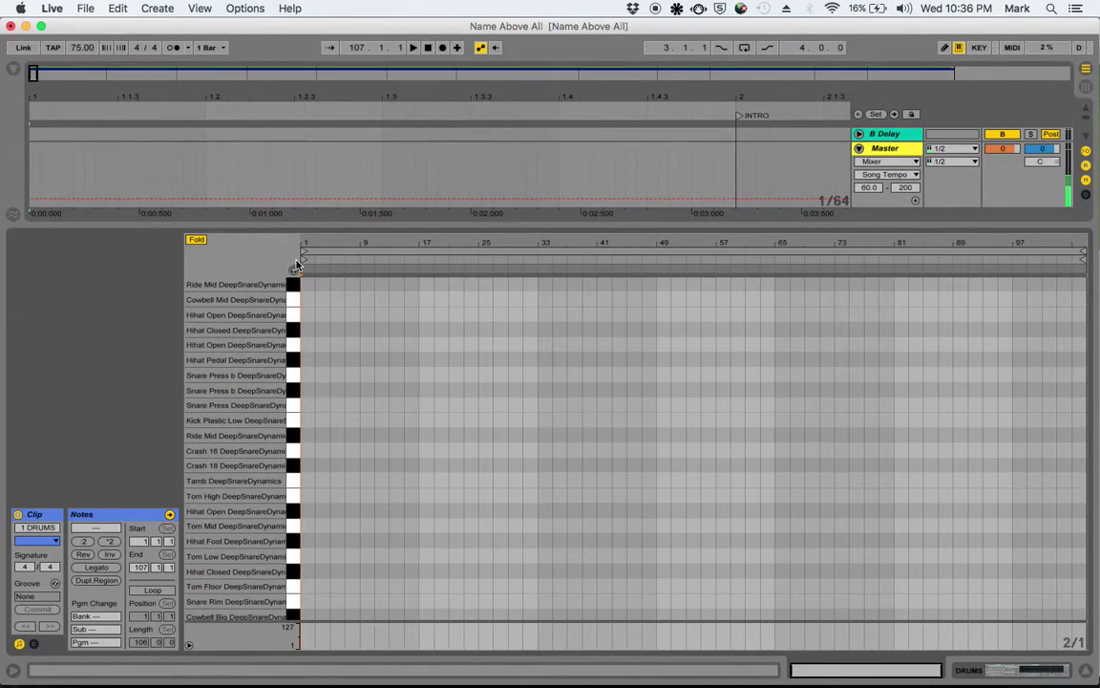
drag(305, 246, 318, 438)
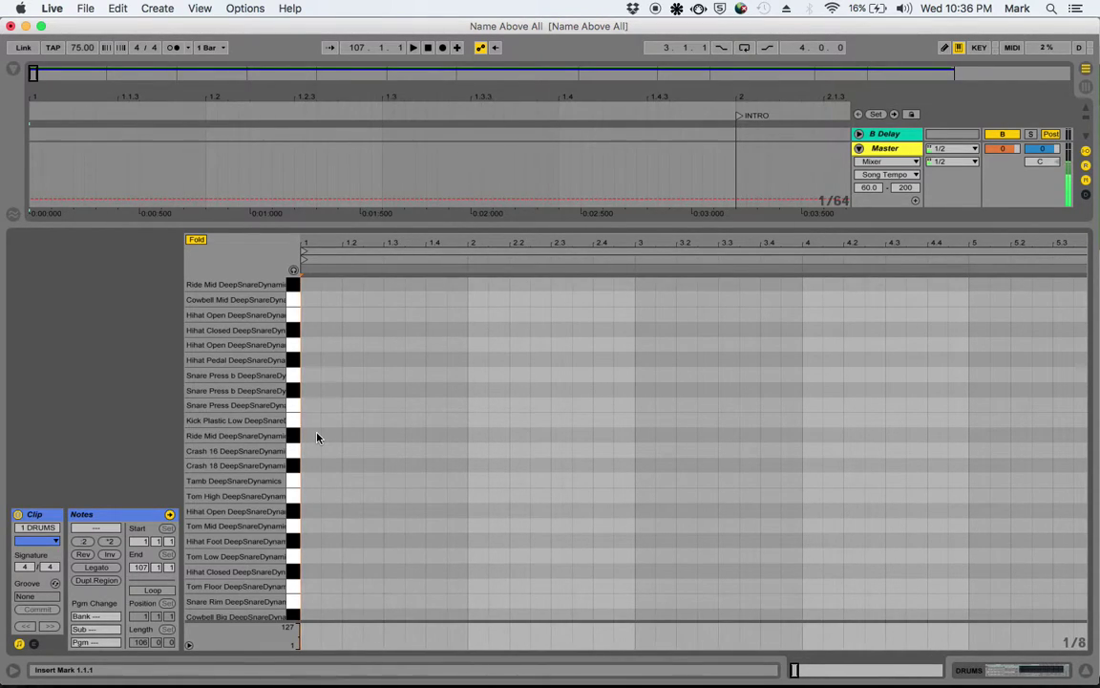
scroll(317, 437, down, 3)
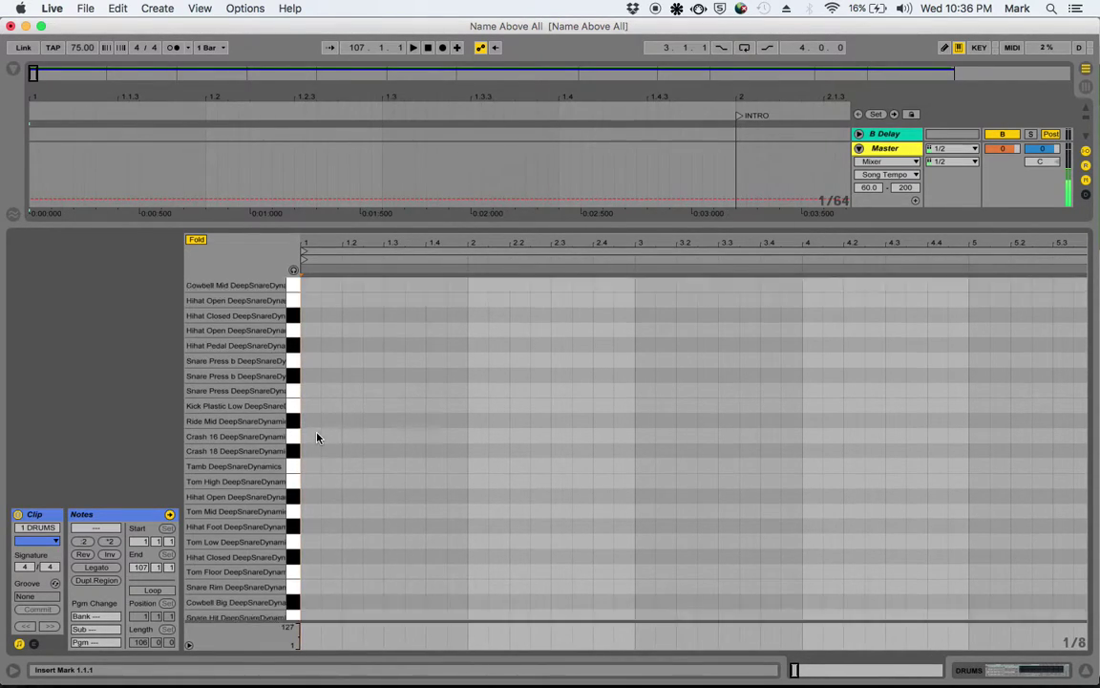
- Turn on drum preview and audition the toms, Hihat Closed, Cowbell Mid, Ride Mid and Crash sounds
click(293, 270)
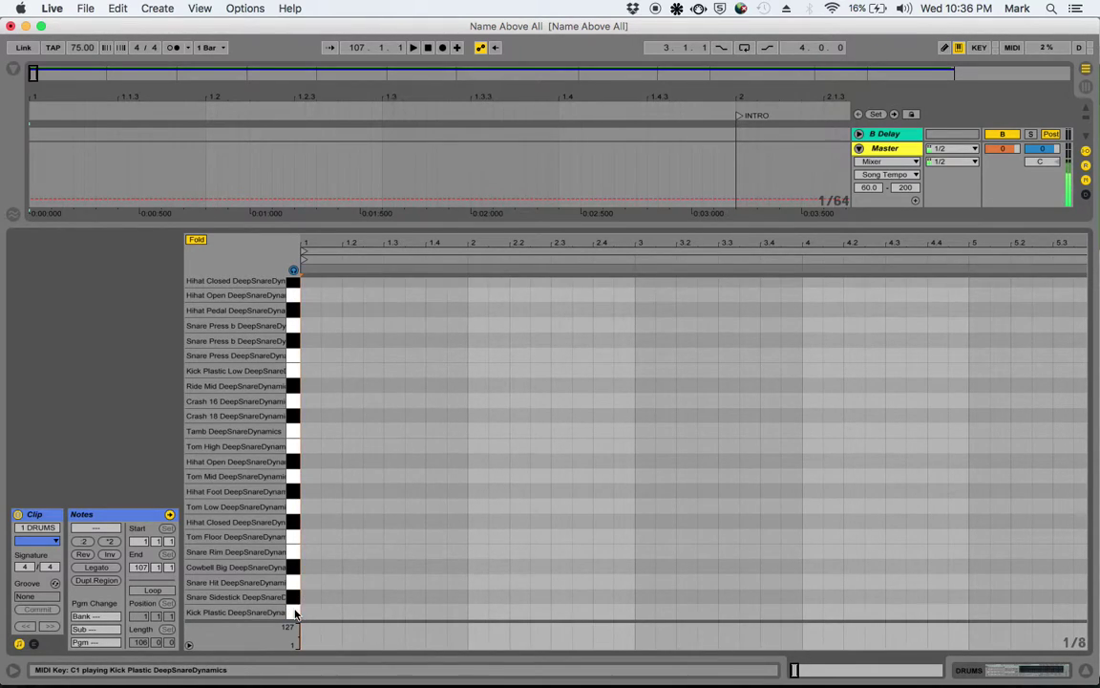
click(292, 536)
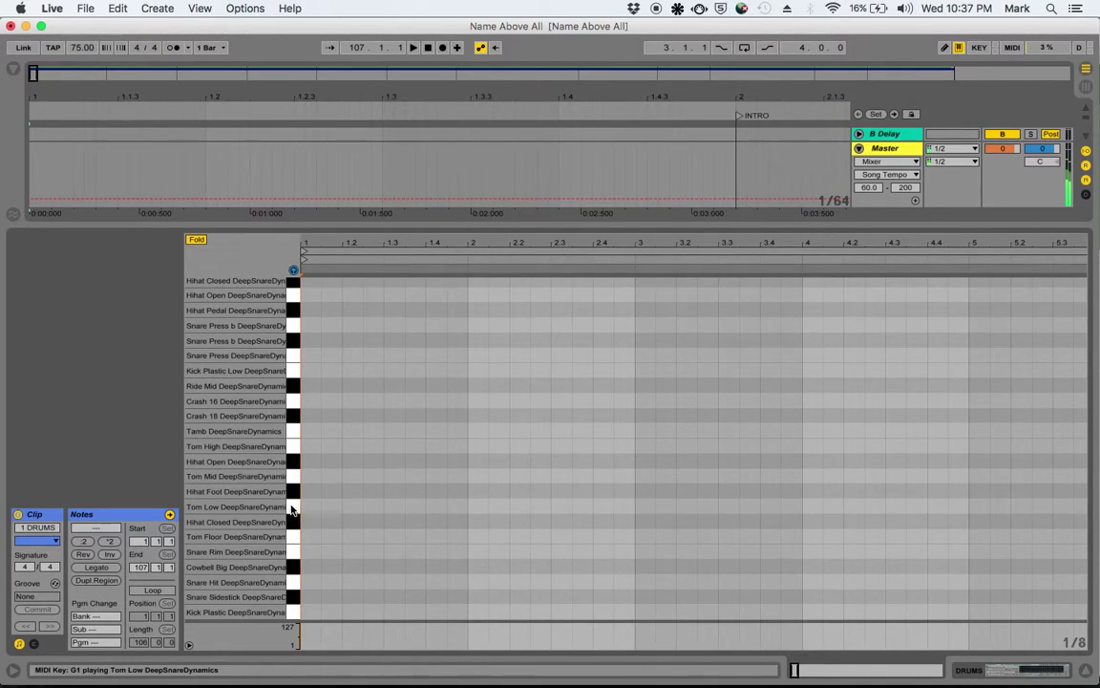
drag(292, 489, 294, 346)
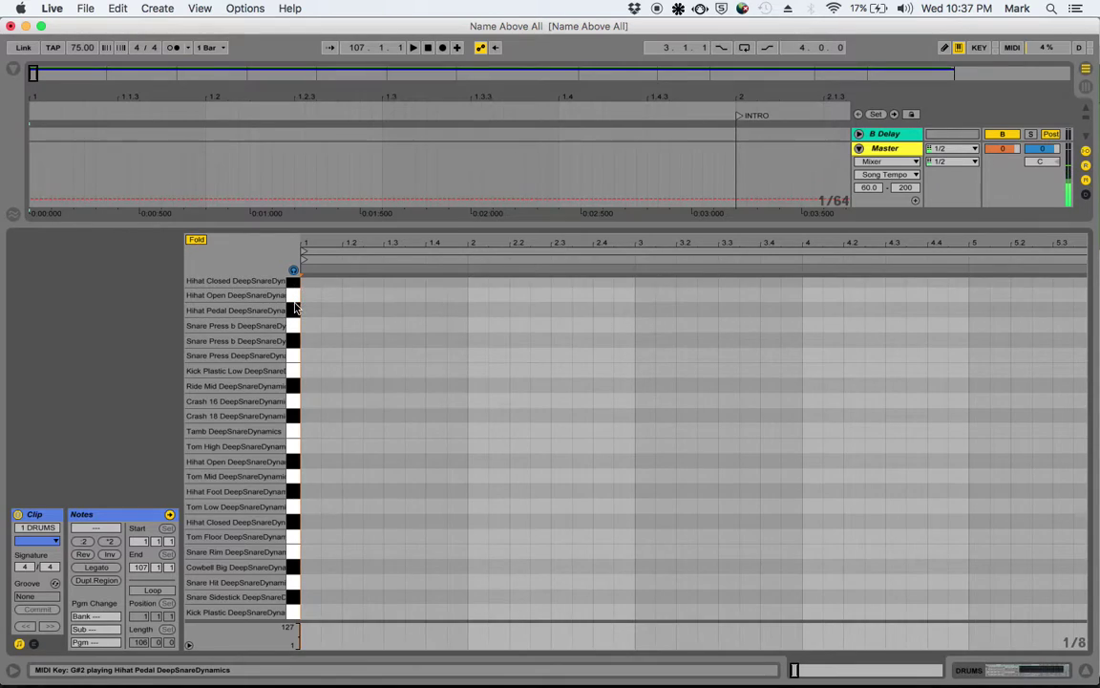
scroll(294, 301, up, 3)
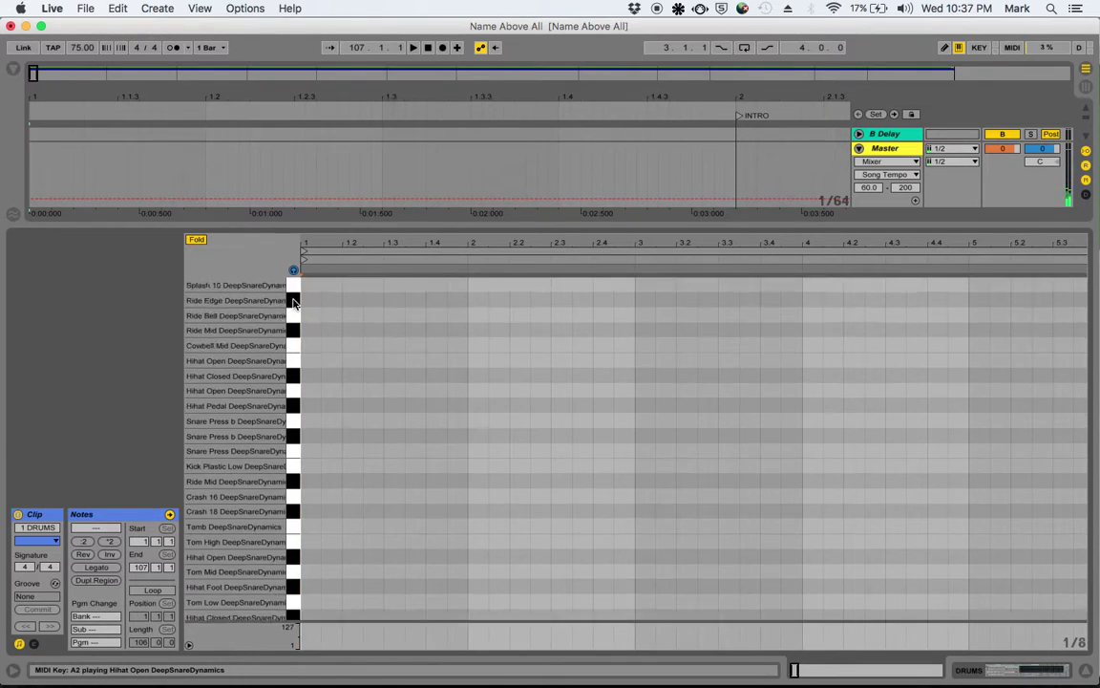
scroll(295, 302, up, 2)
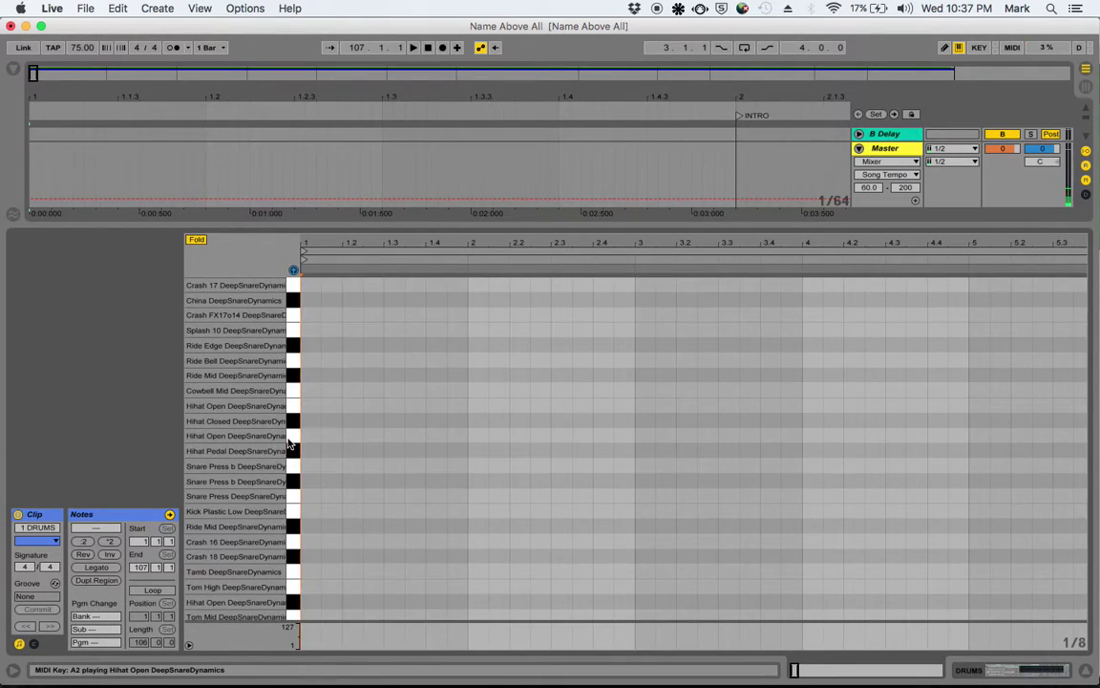
click(289, 421)
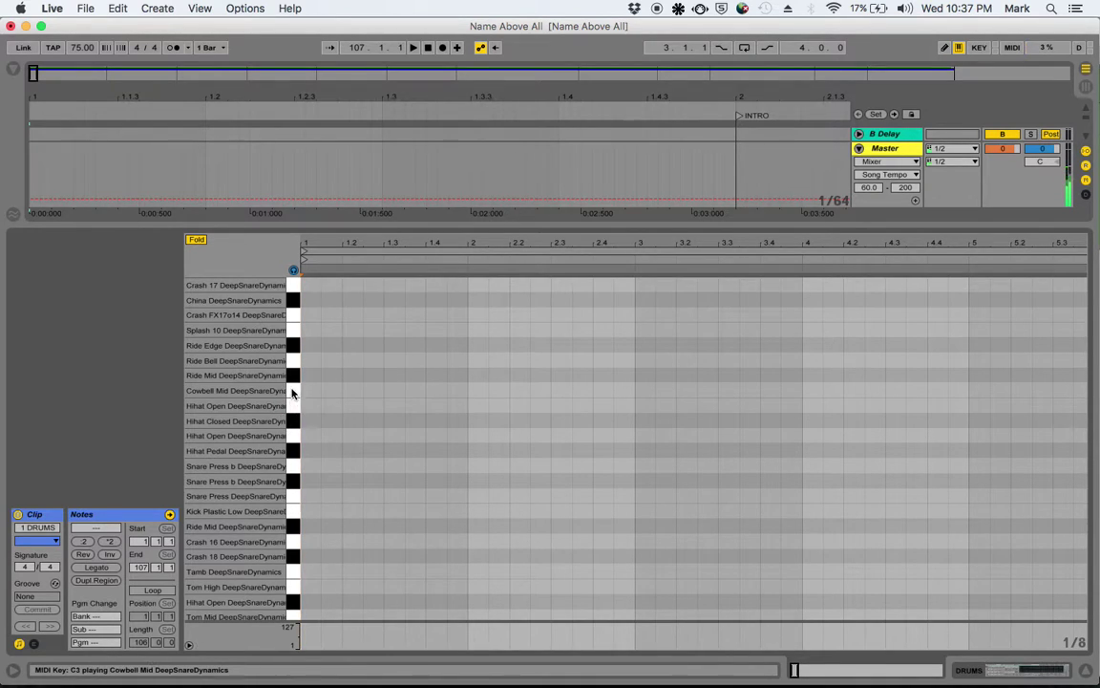
click(292, 390)
click(293, 376)
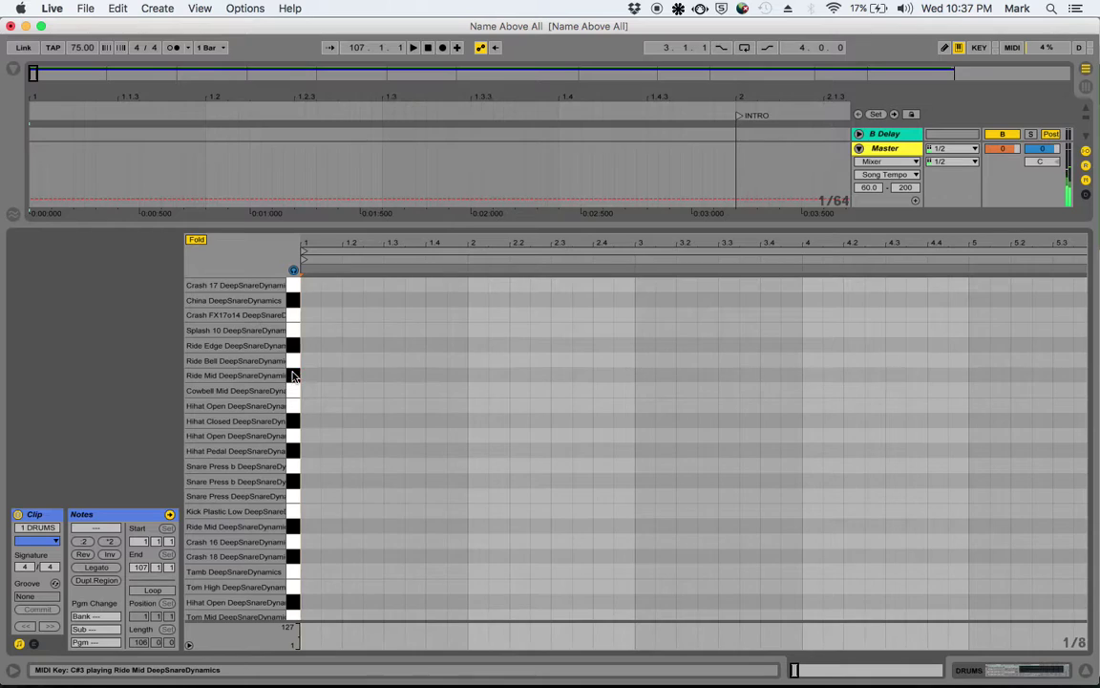
click(293, 315)
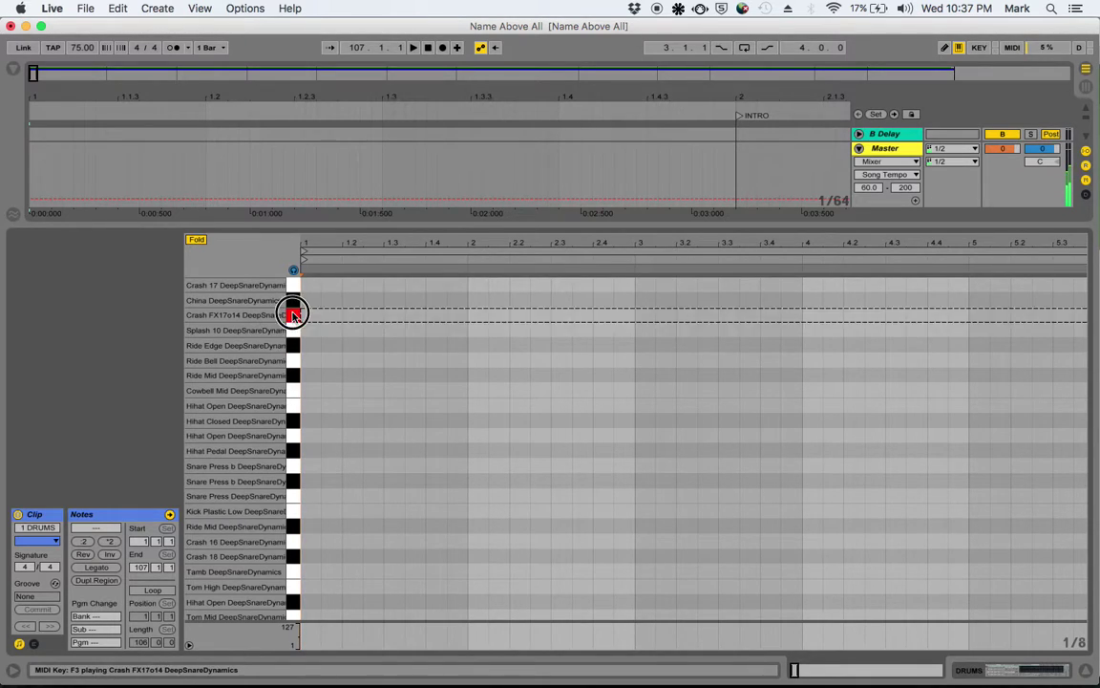
scroll(274, 528, down, 5)
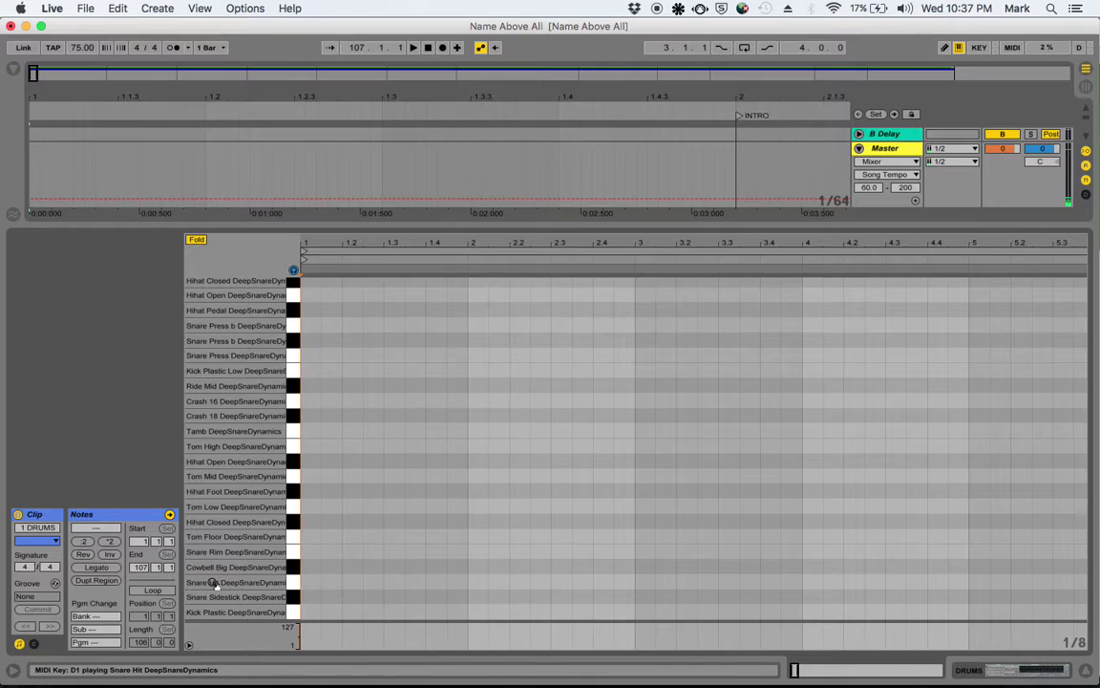
- Place four quarter-note Hihat Closed notes on the beats of bar 1 and play them back
double_click(307, 523)
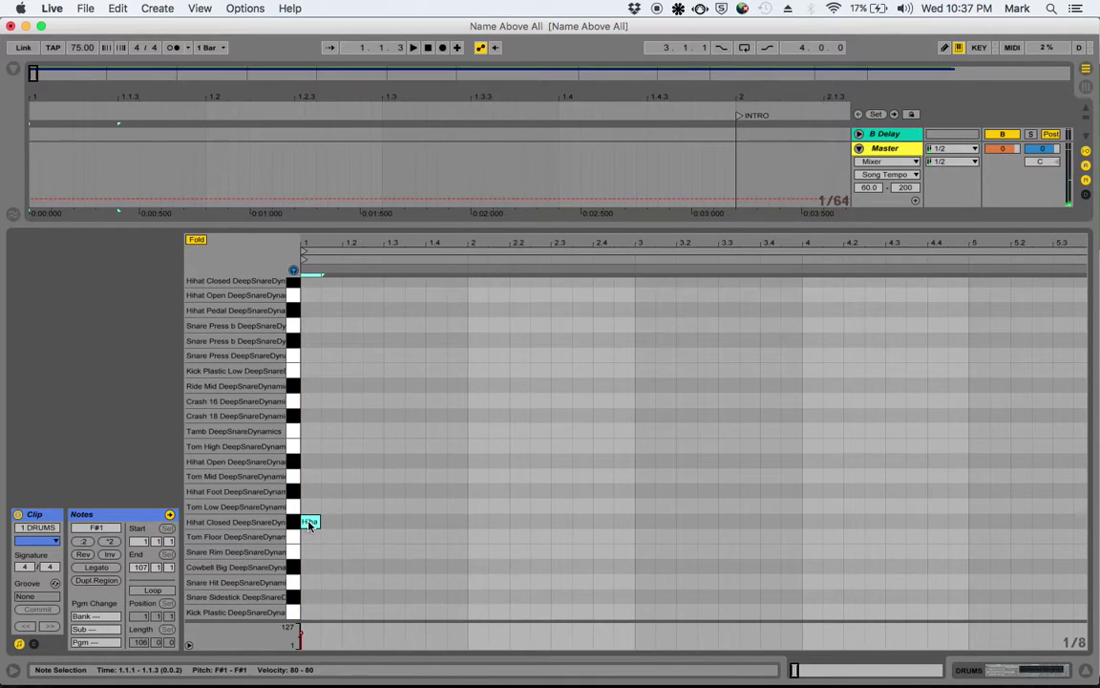
drag(319, 521, 341, 520)
right_click(380, 515)
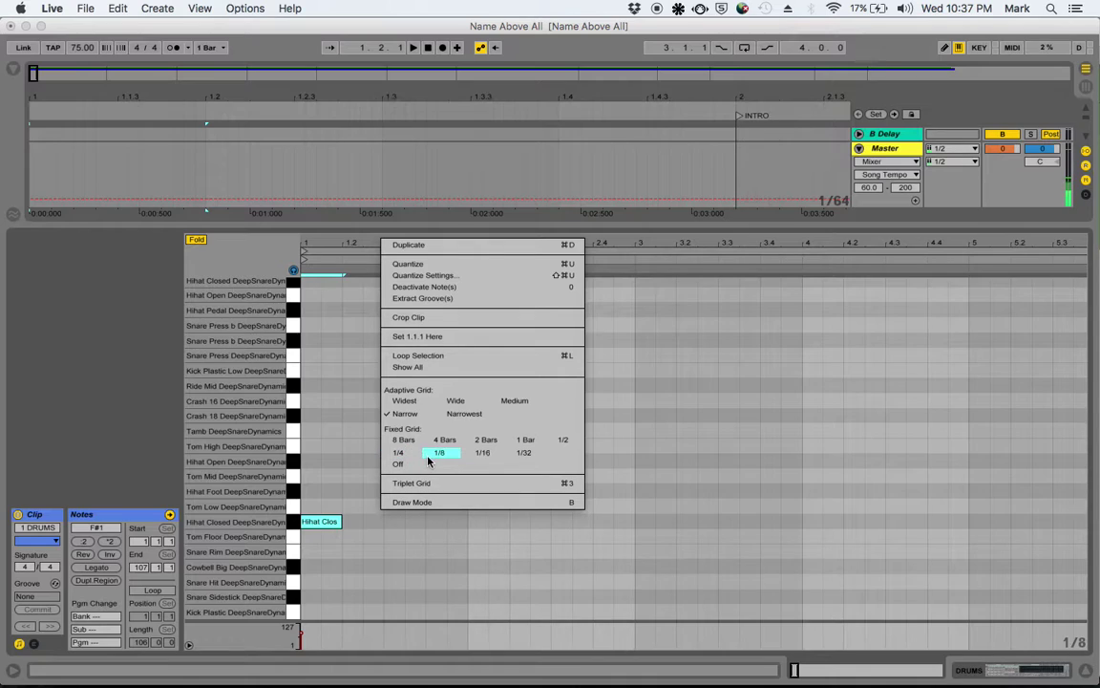
click(397, 454)
double_click(371, 521)
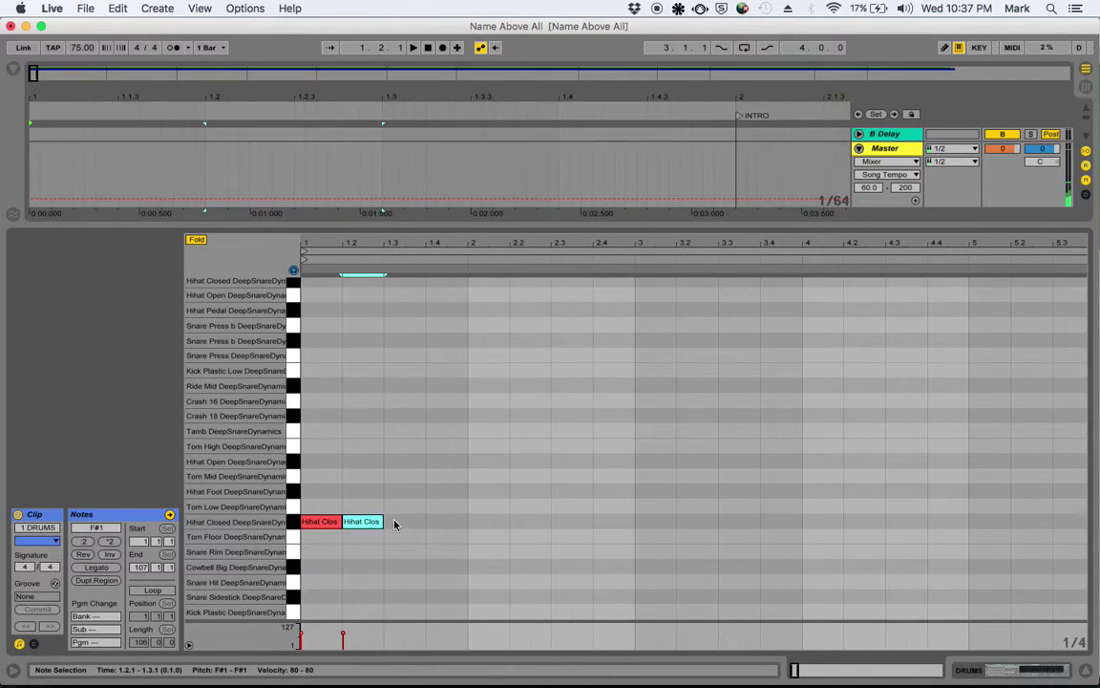
double_click(394, 522)
double_click(434, 521)
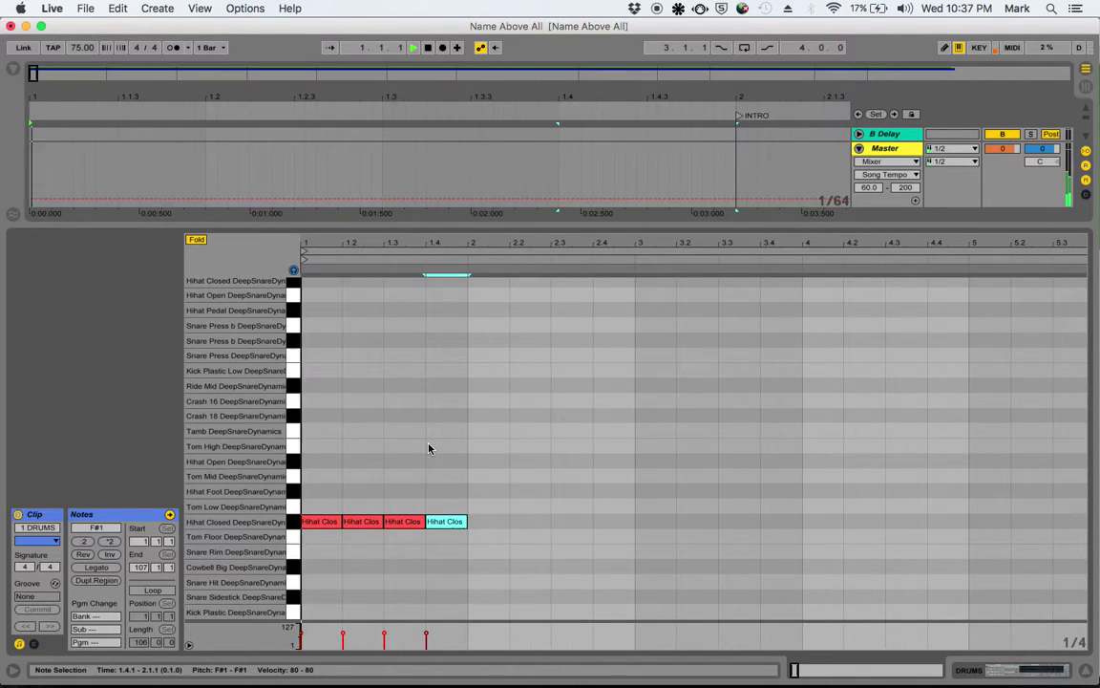
key(space)
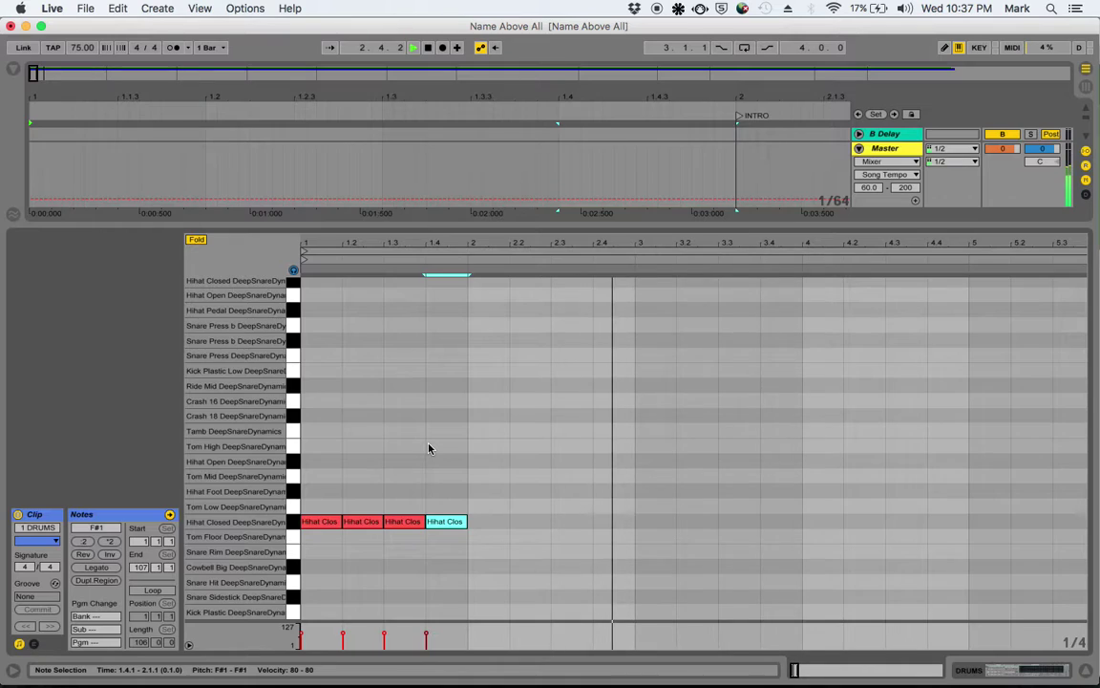
key(space)
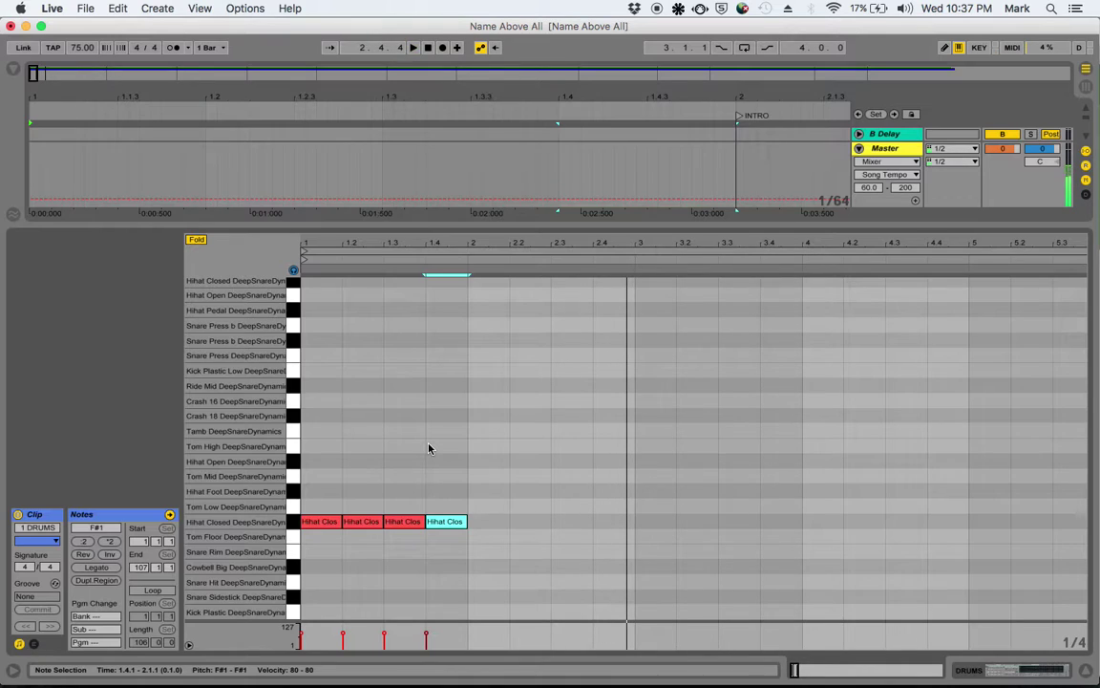
- Set the note editor's fixed grid to 1/16 and clear the note selection
right_click(494, 520)
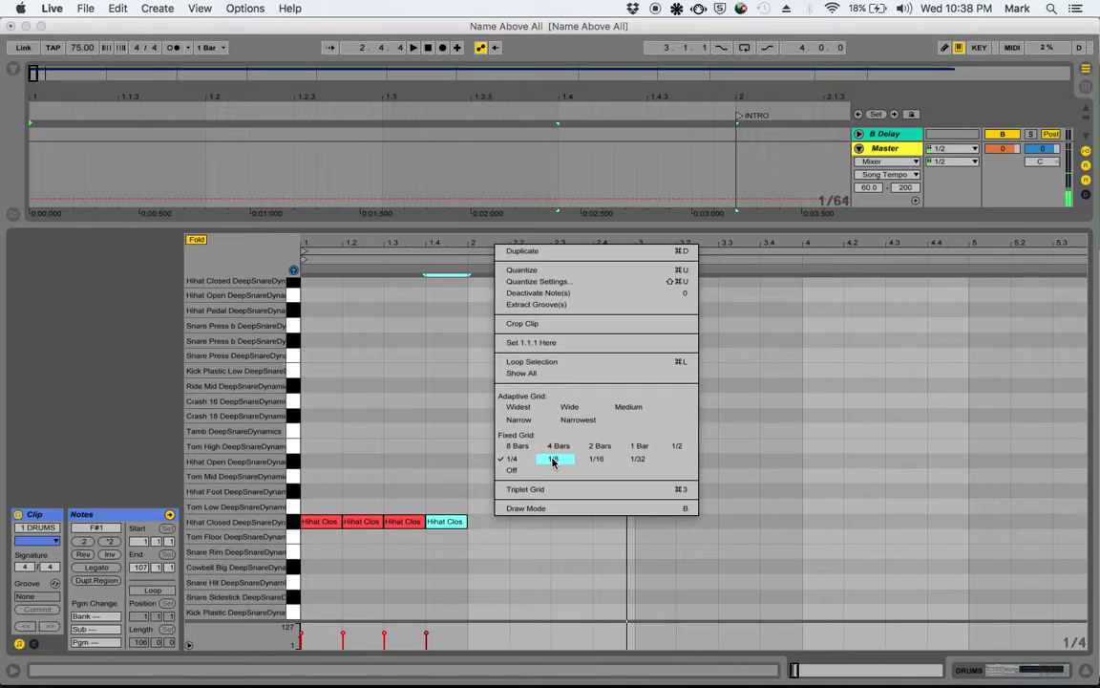
click(593, 460)
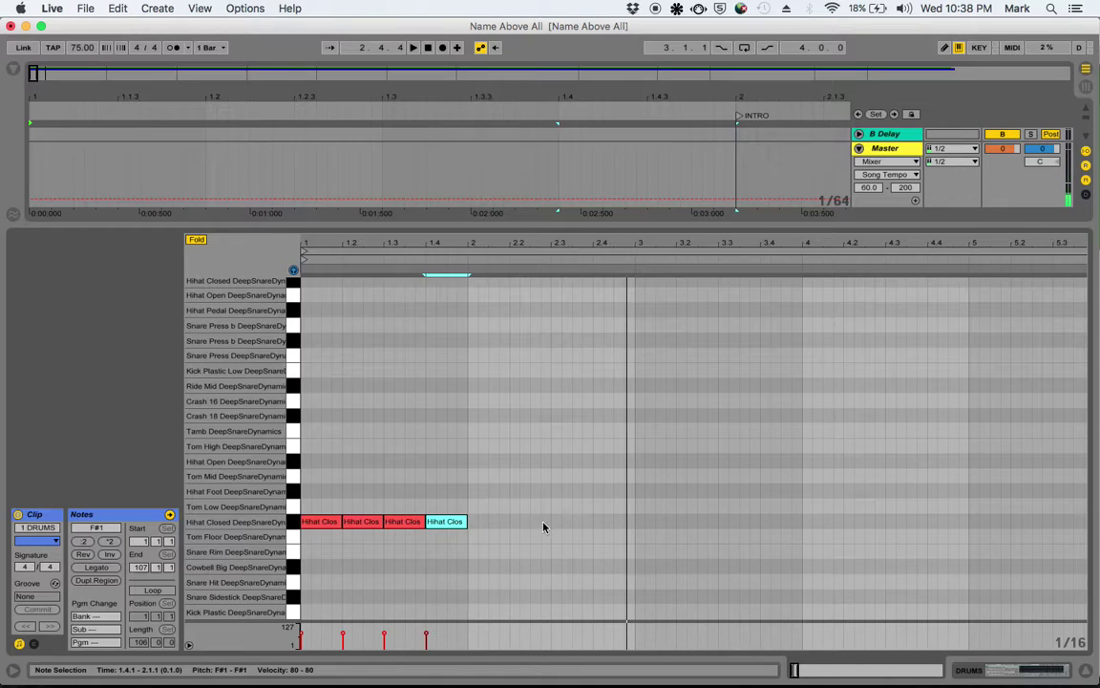
click(633, 523)
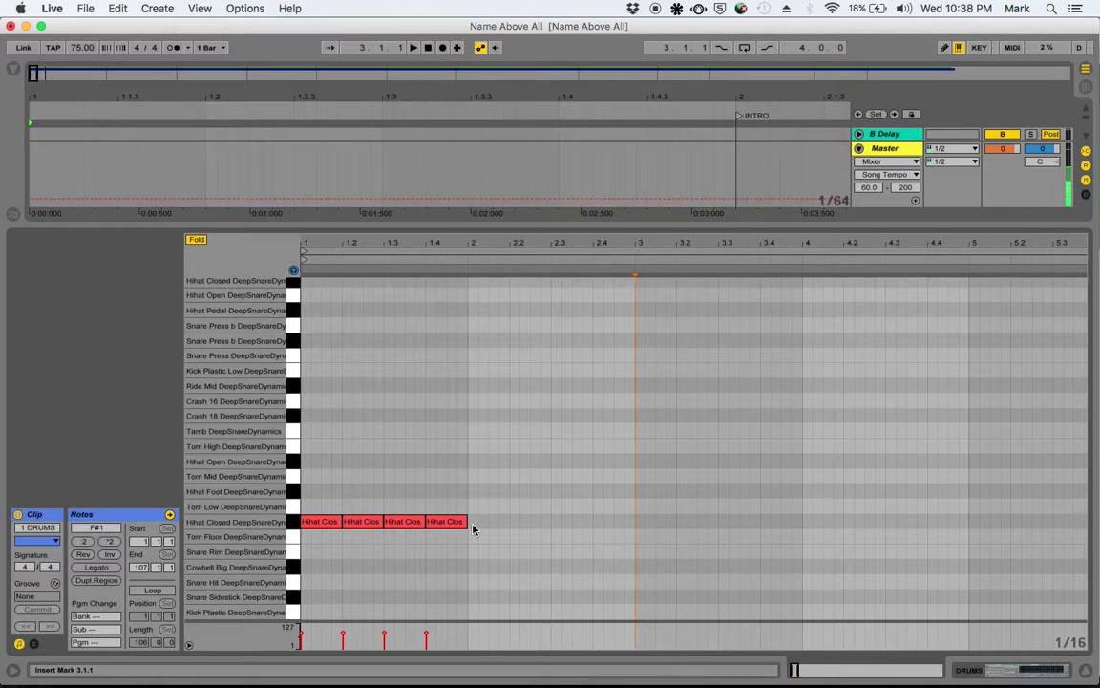
- In Draw Mode, draw sixteen sixteenth-note Hihat Closed hits across bar 2 and play them back
key(b)
drag(476, 518, 633, 521)
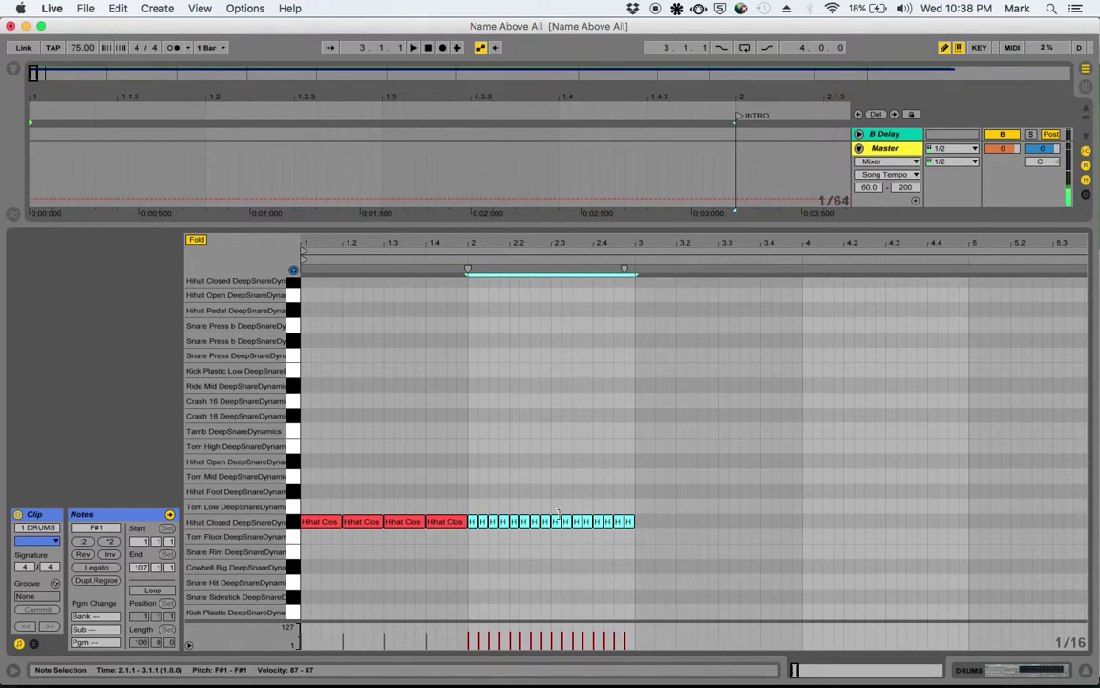
key(space)
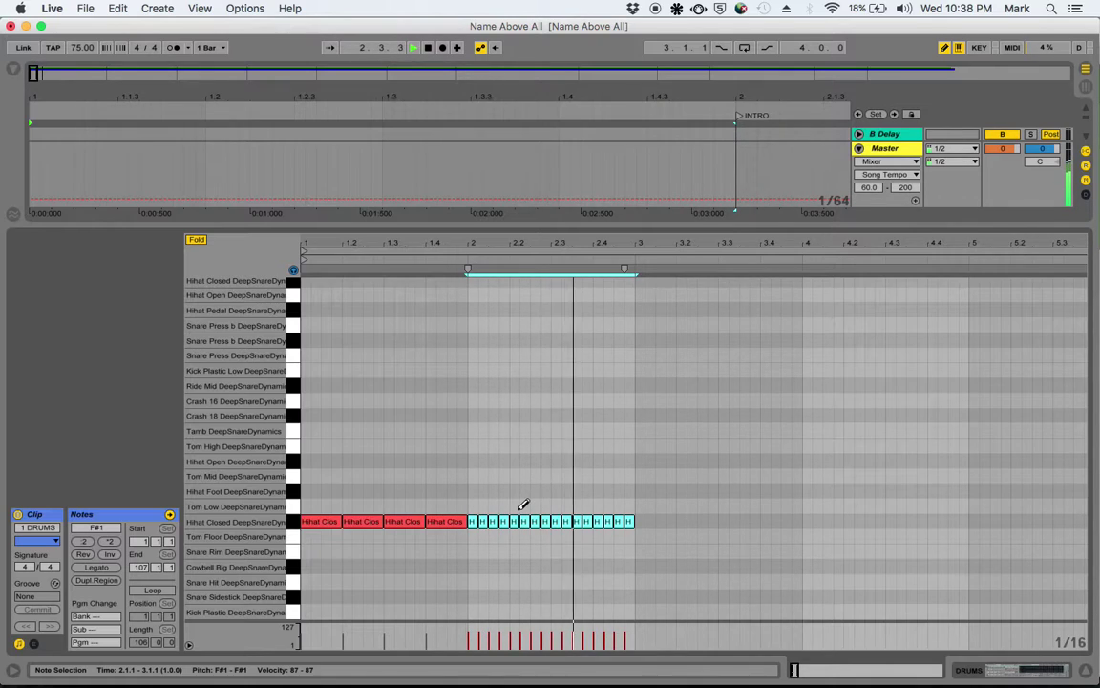
key(space)
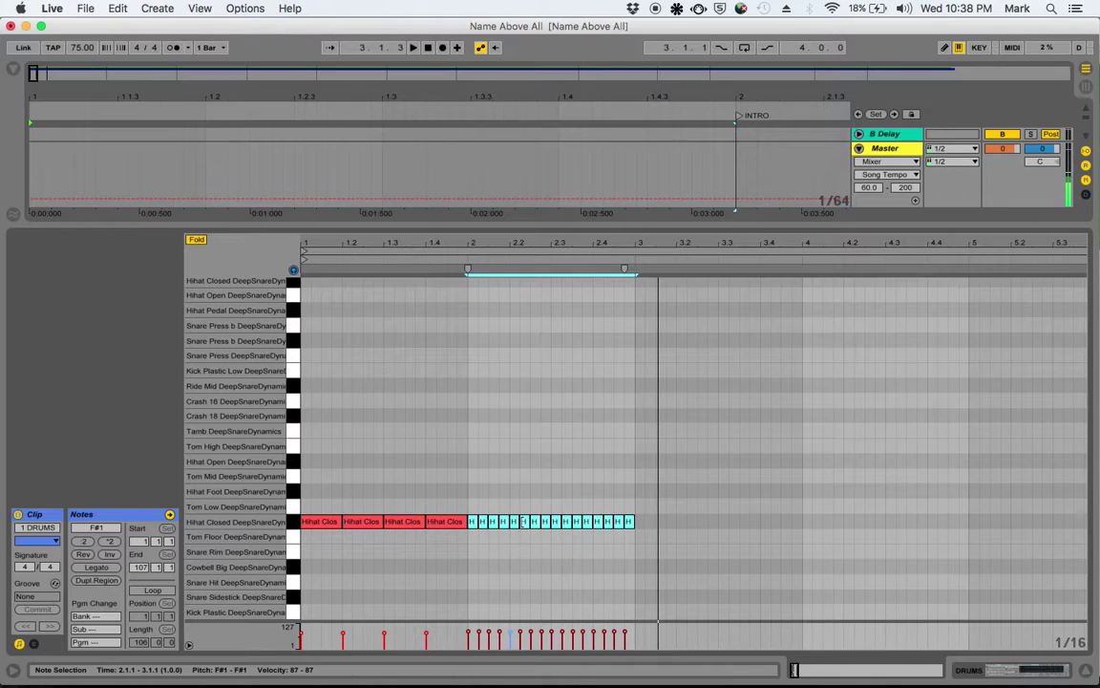
click(469, 596)
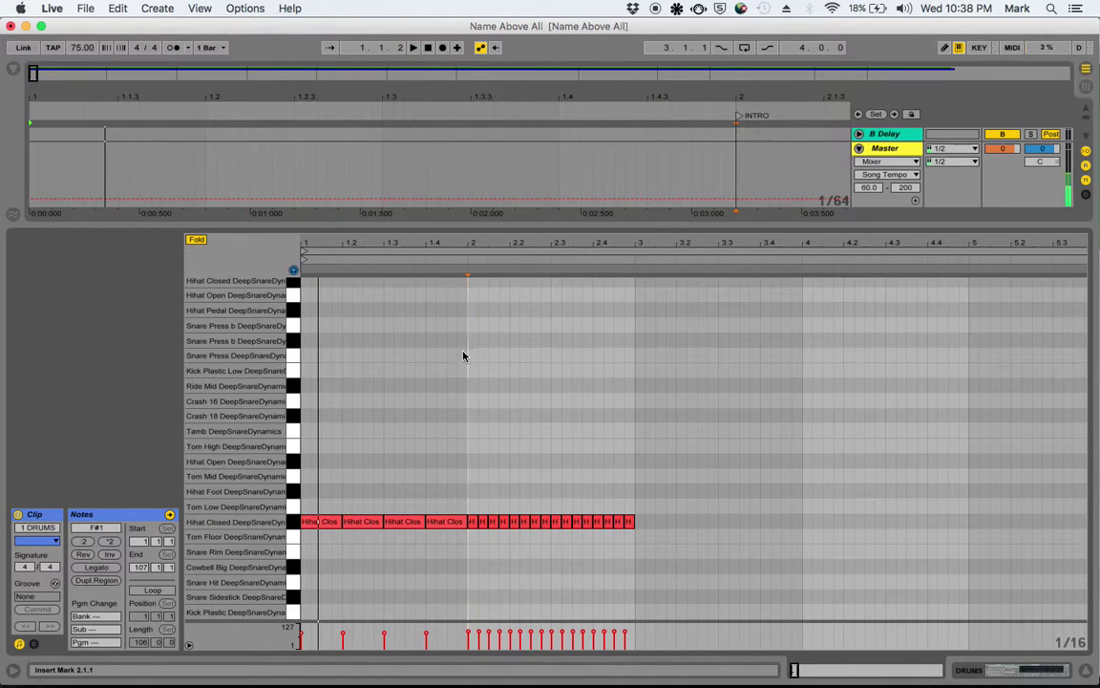
- Add Kick Plastic notes at 2.1.1, 2.1.3, 2.3.1 and 2.3.3, then play the groove
click(468, 257)
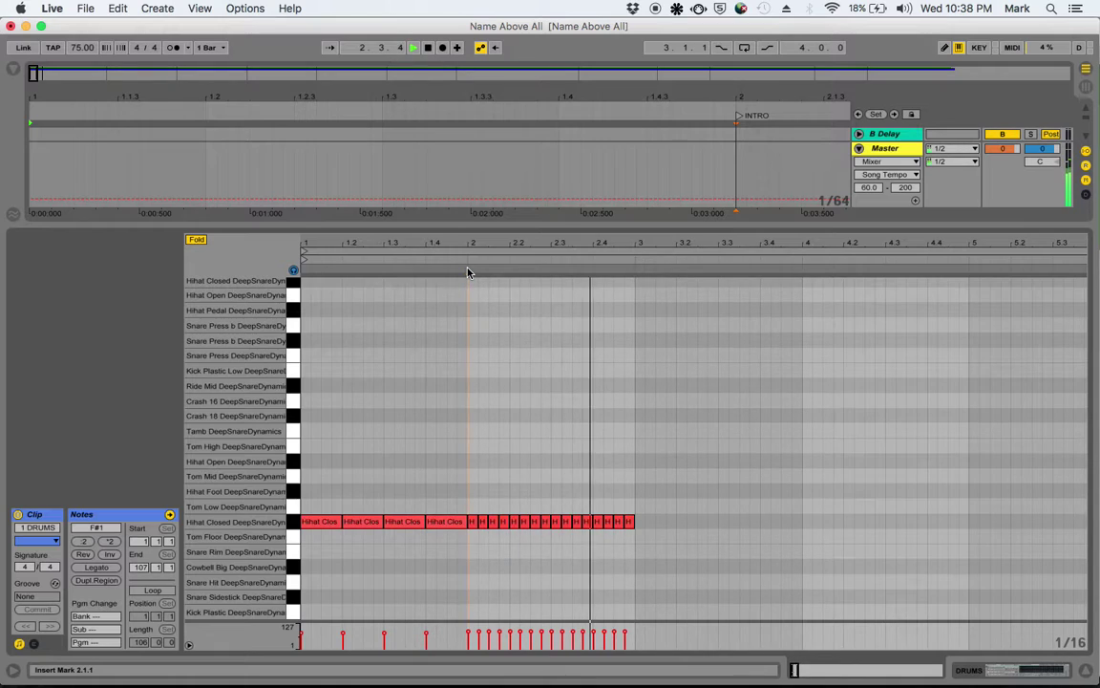
key(space)
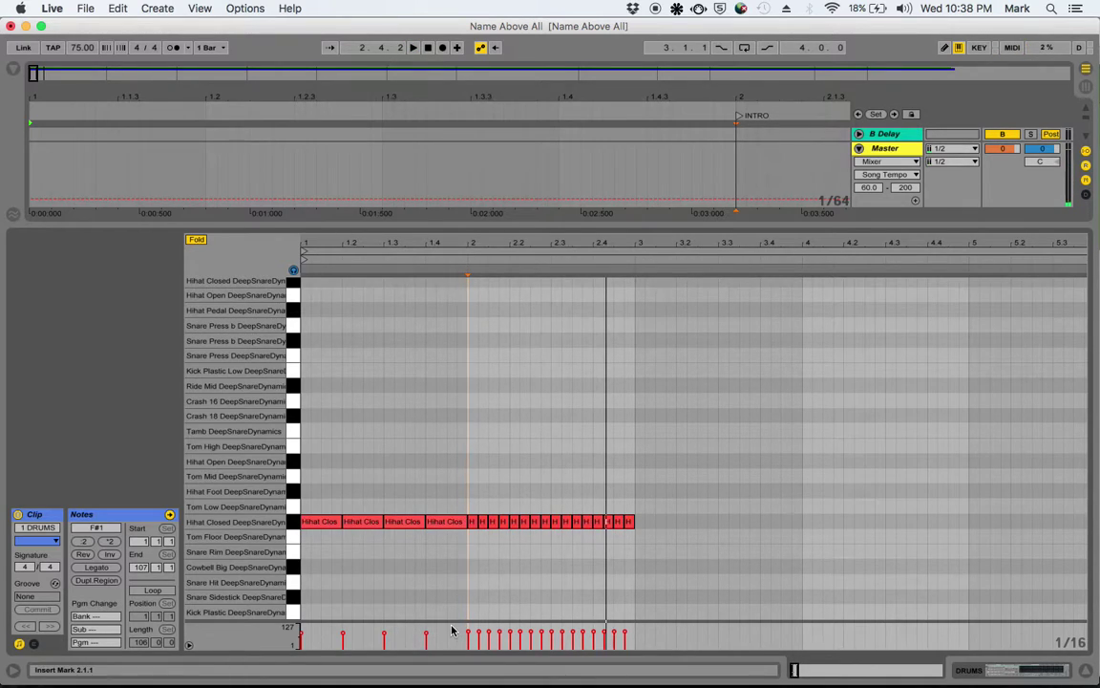
double_click(472, 612)
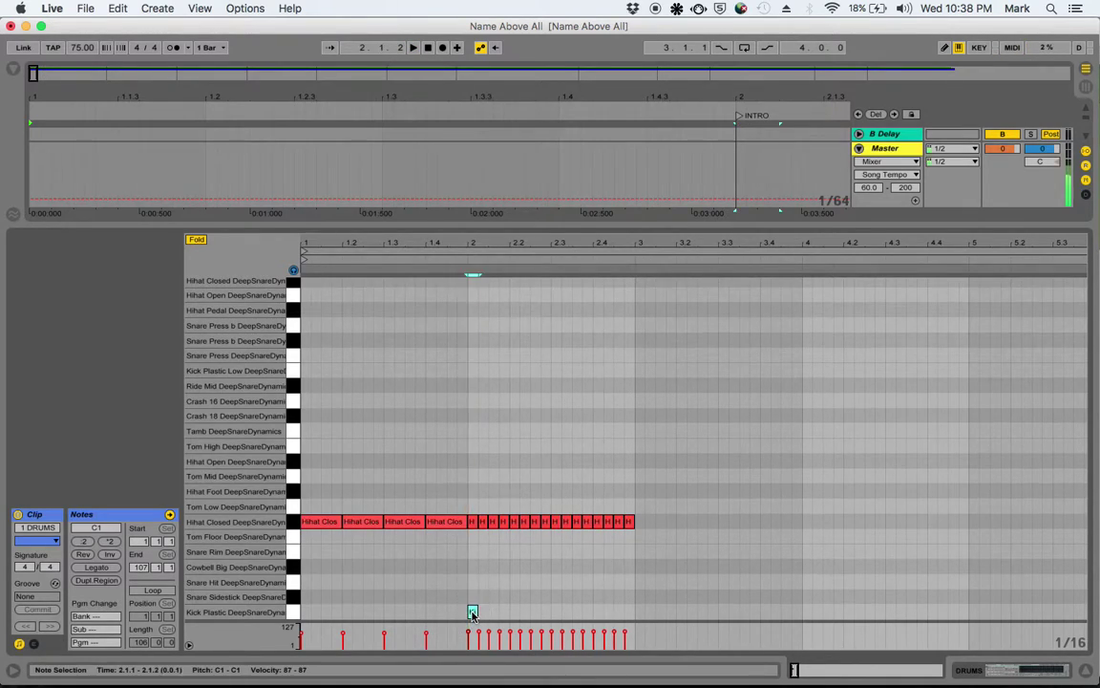
double_click(493, 613)
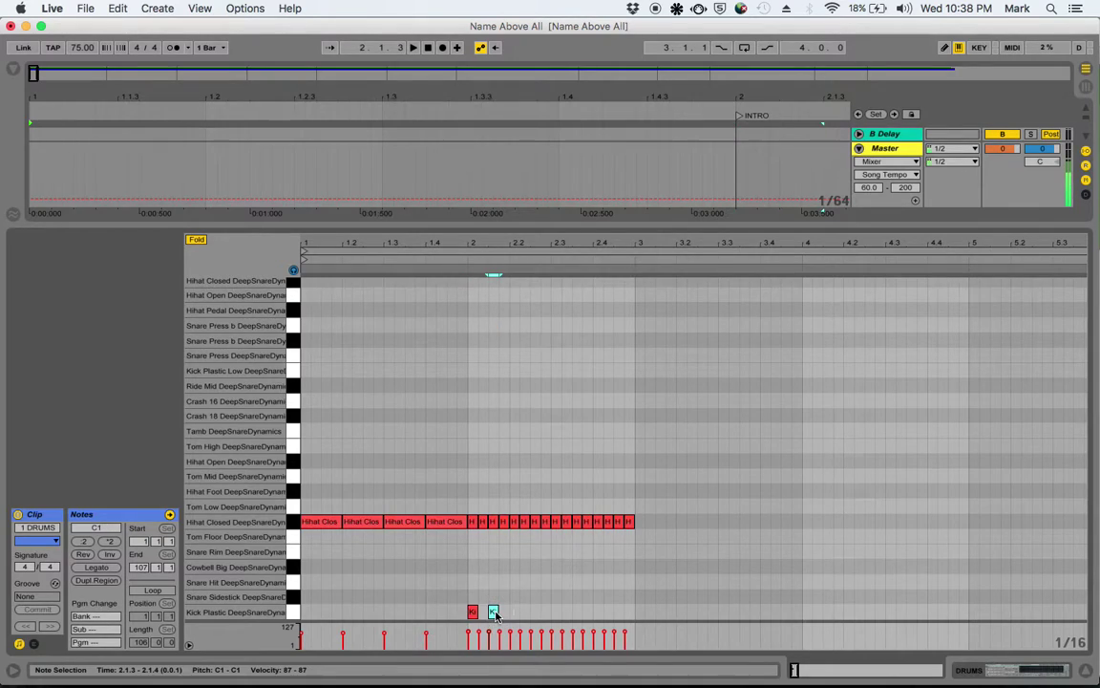
double_click(556, 612)
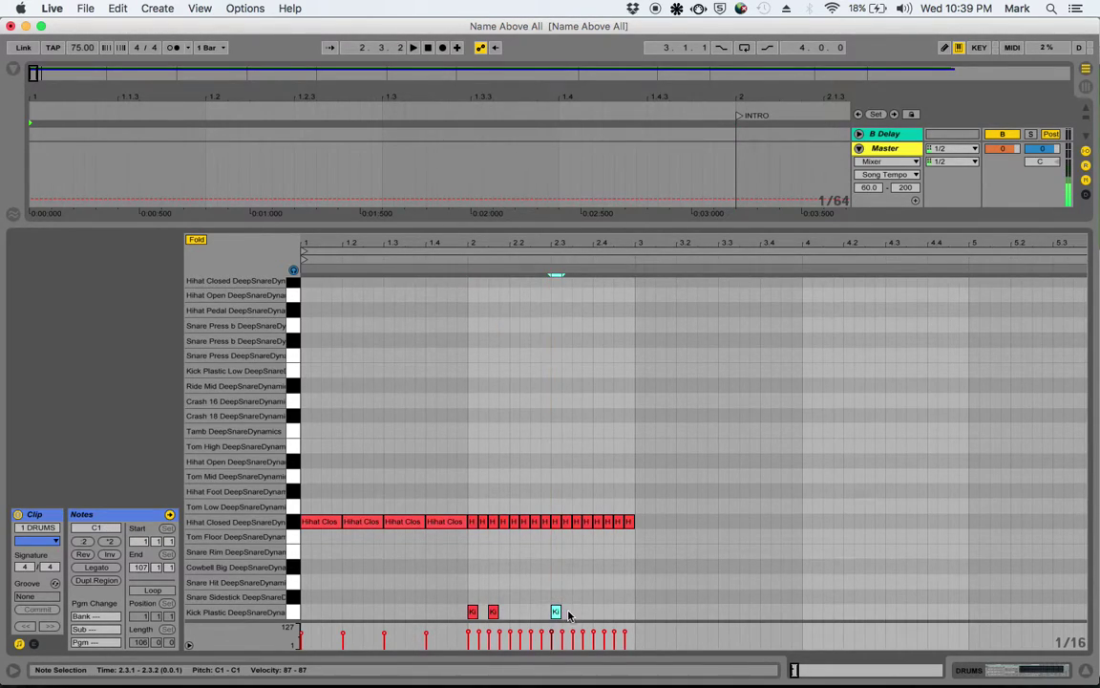
double_click(577, 612)
key(space)
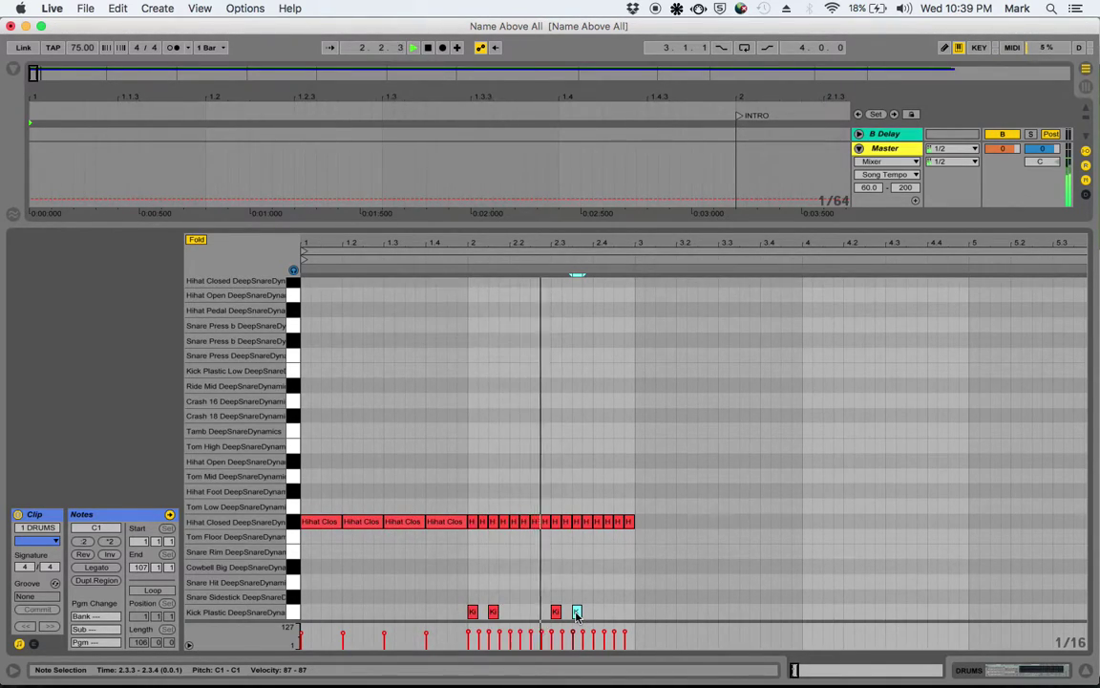
key(space)
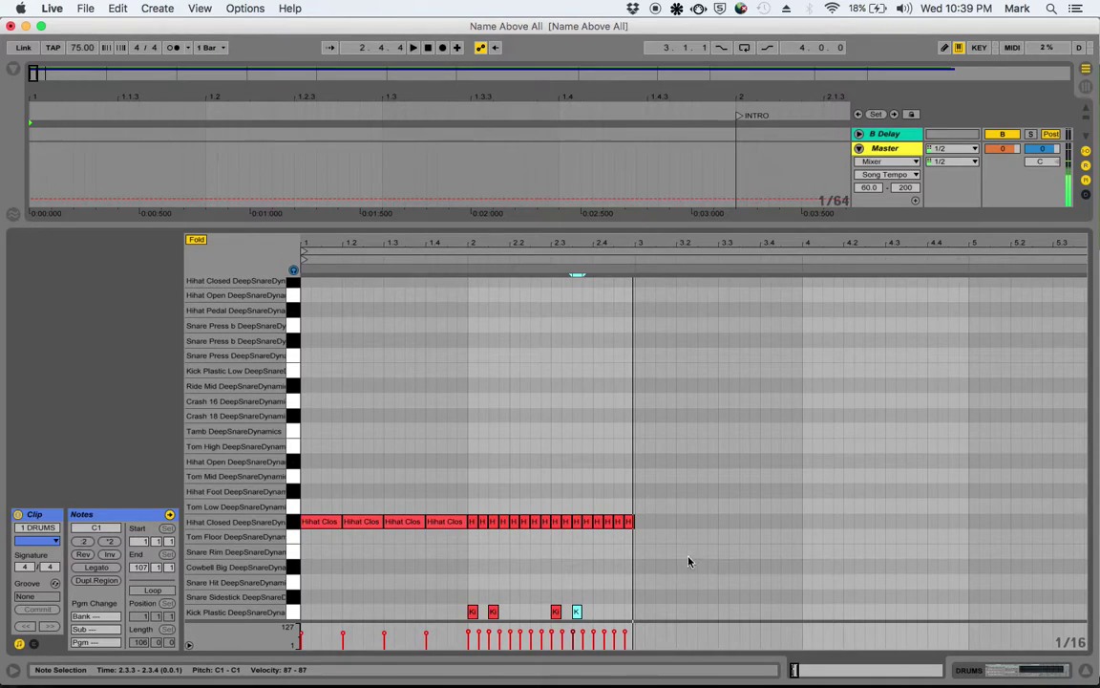
click(294, 524)
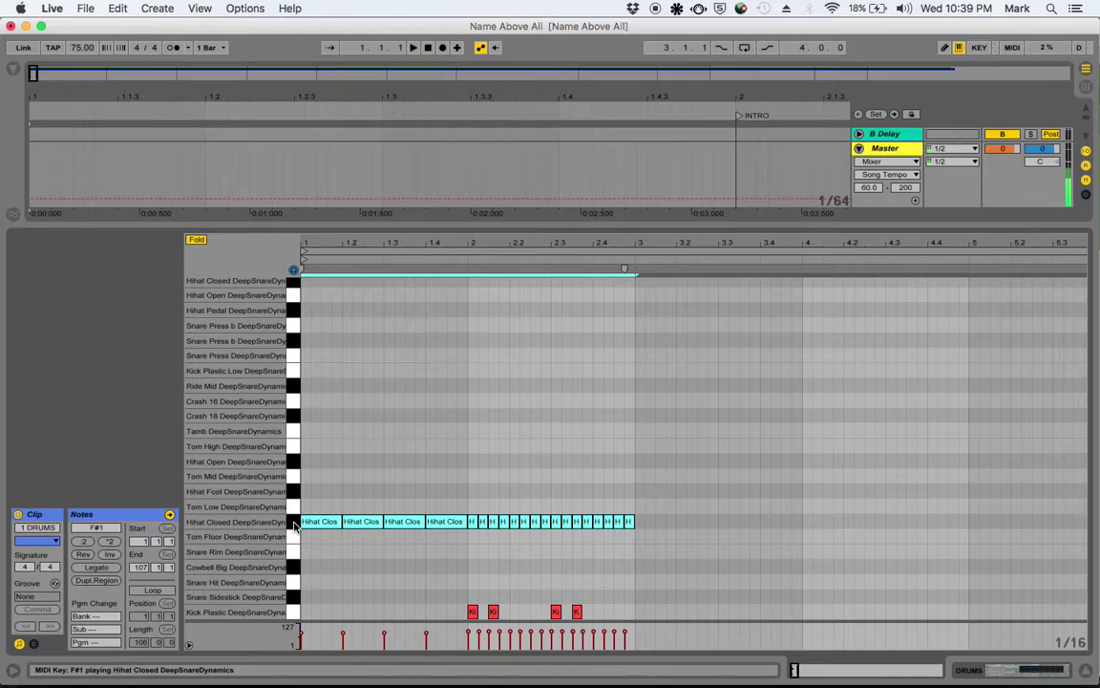
key(Up)
key(Up)
key(Down)
key(Down)
key(Down)
key(Up)
key(super+z)
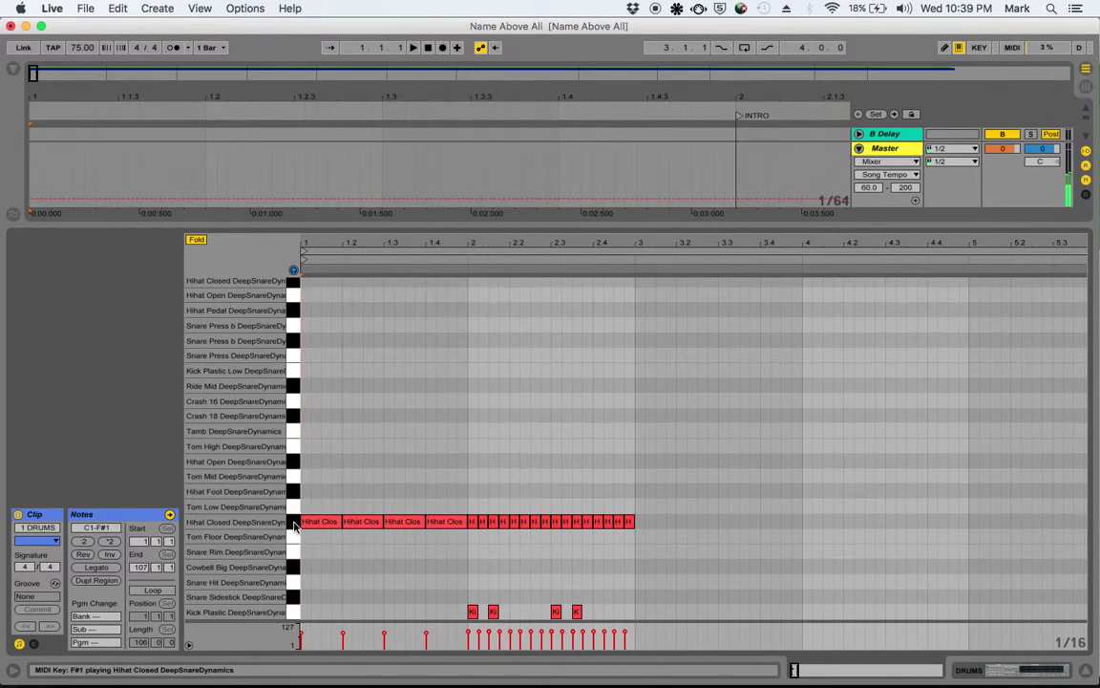
click(294, 524)
key(super+d)
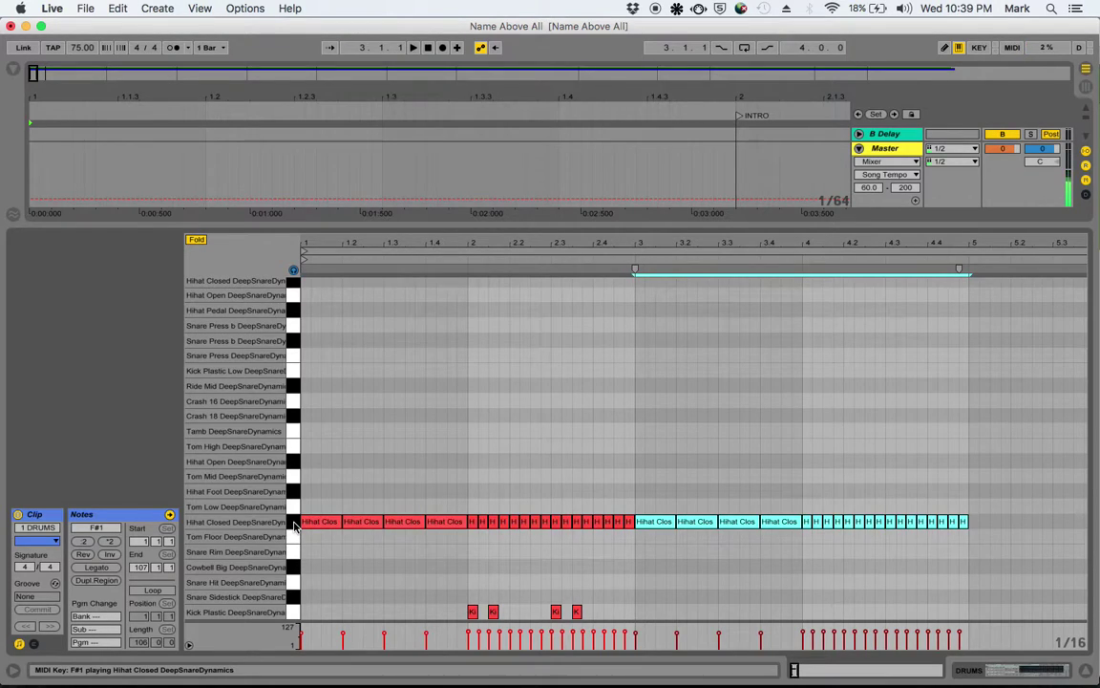
key(Delete)
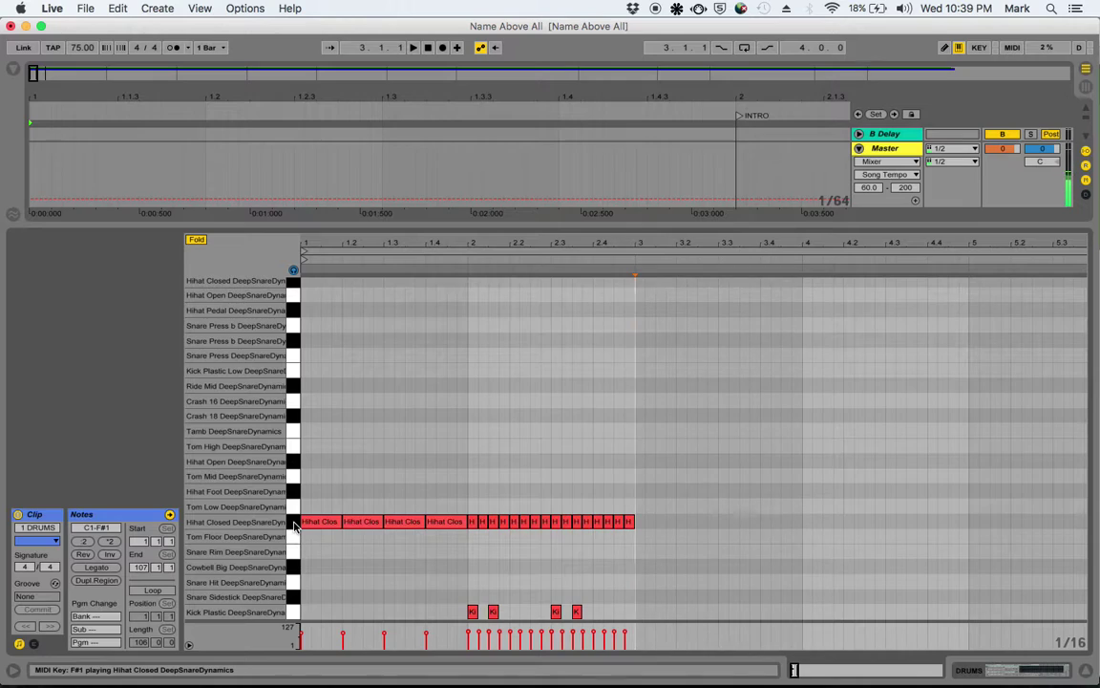
click(295, 524)
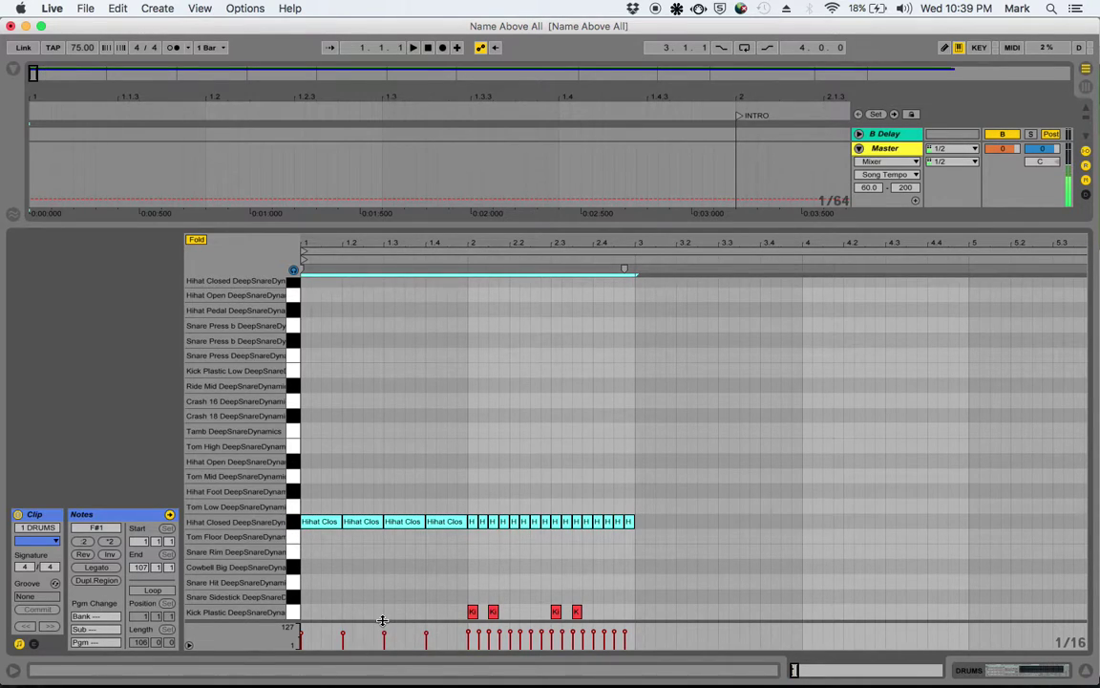
- Enlarge the velocity lane, lower the hi-hat velocities to about 40–44, and play back
drag(382, 620, 405, 549)
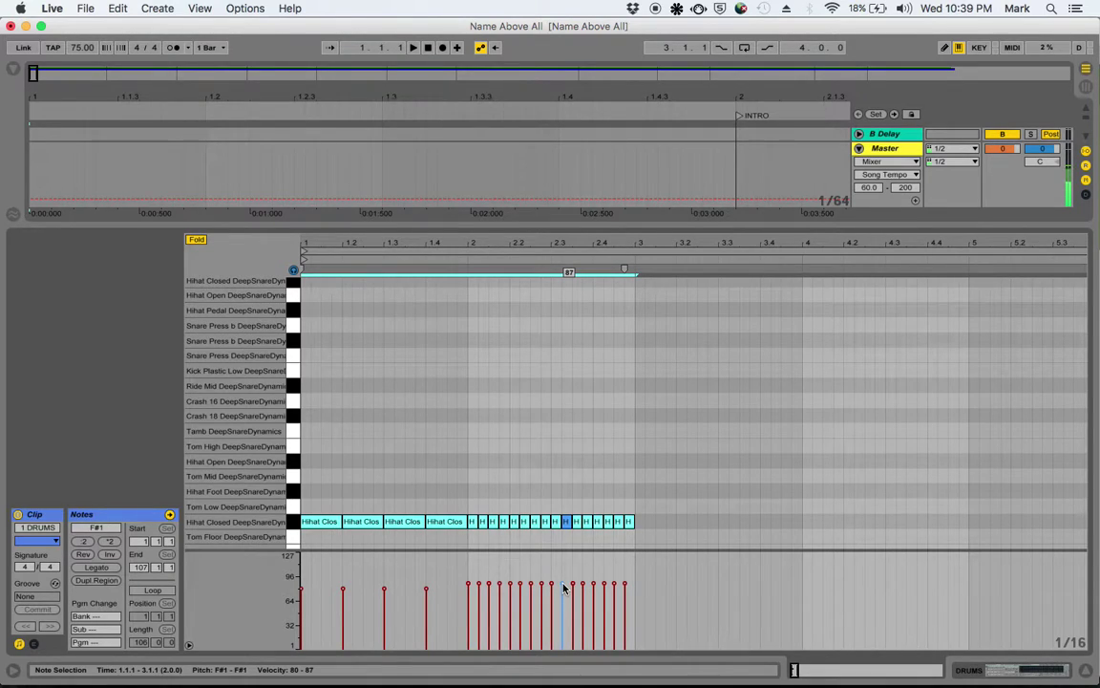
key(super+a)
drag(564, 588, 564, 614)
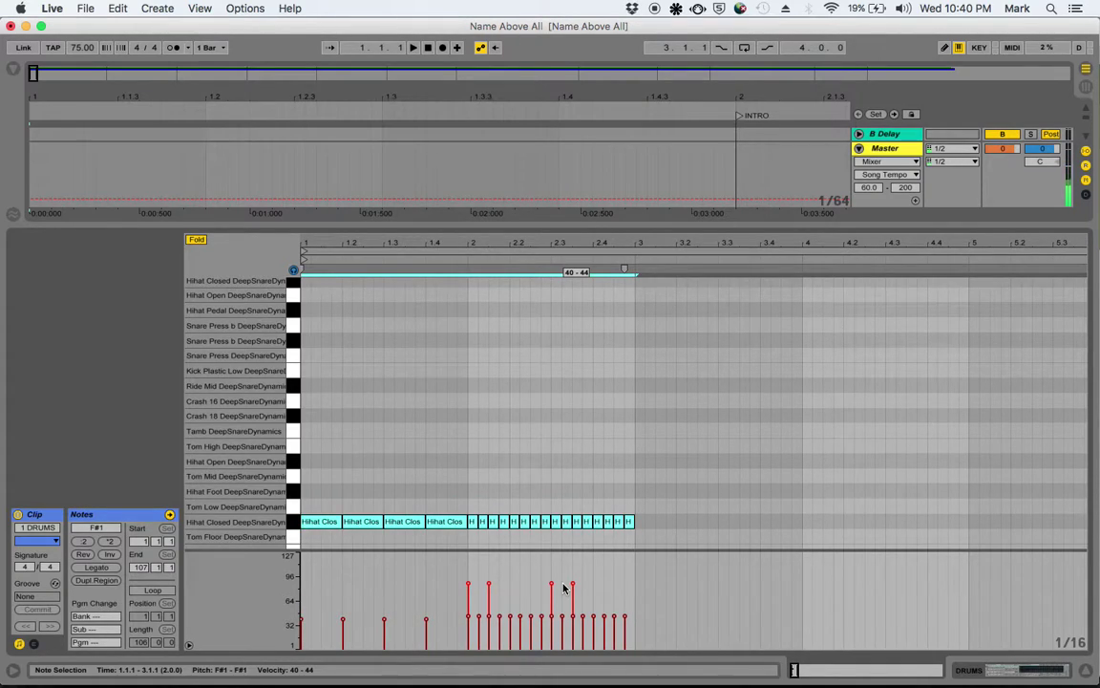
key(space)
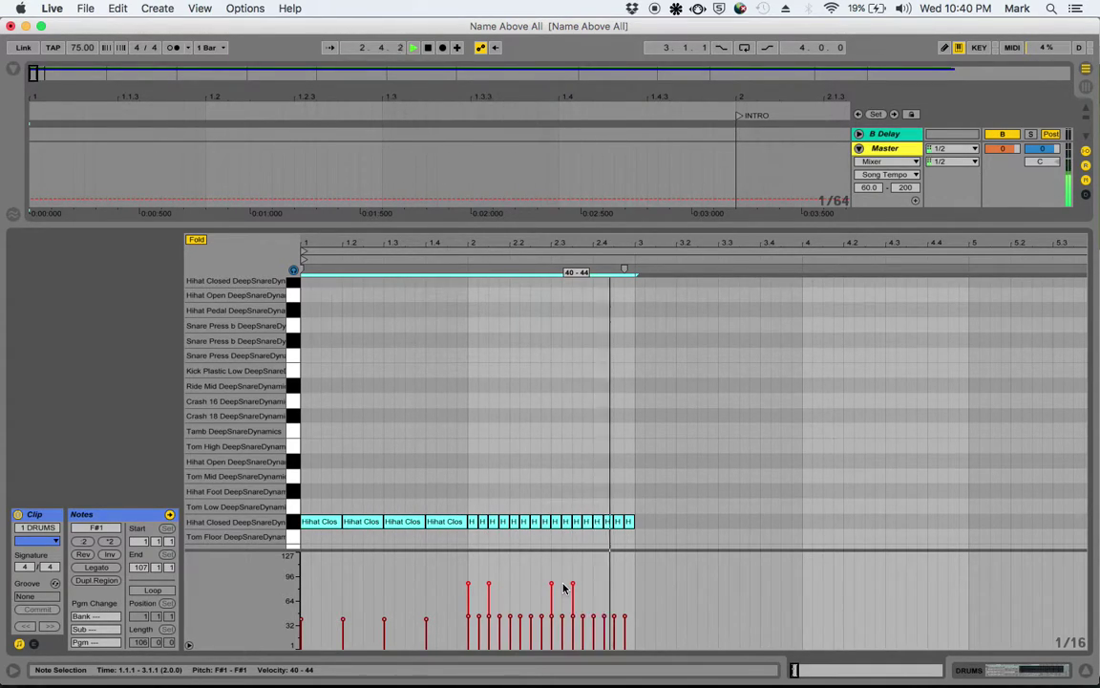
key(space)
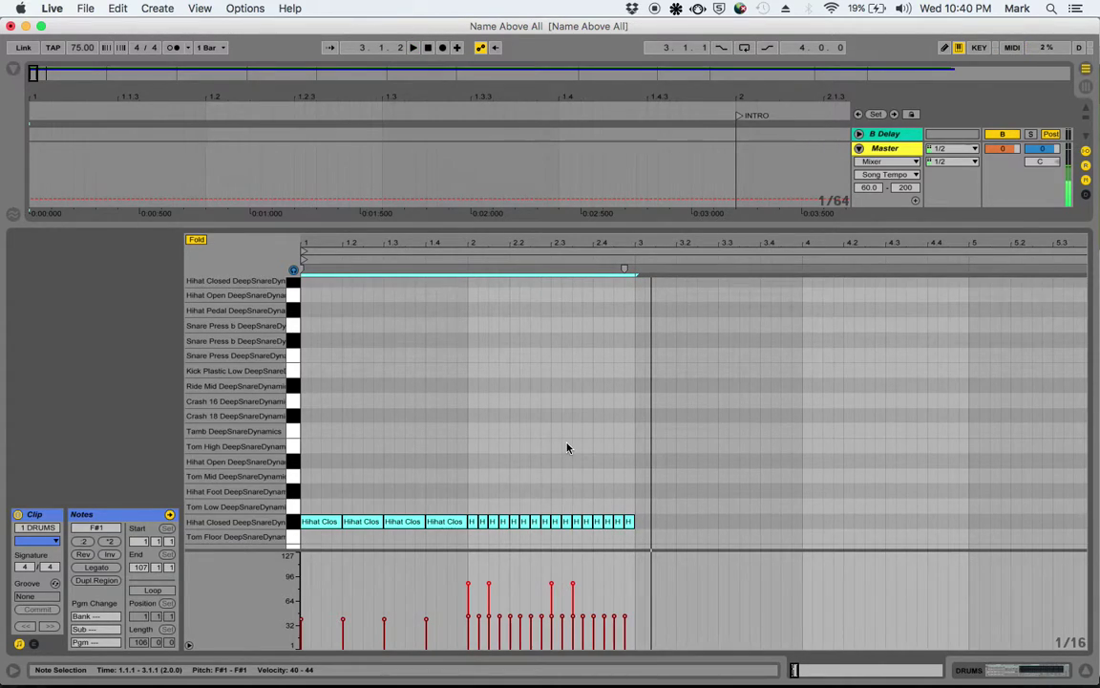
- Bring up QuickTime Player's Dock menu showing the Stop Screen Recording option
scroll(567, 448, down, 5)
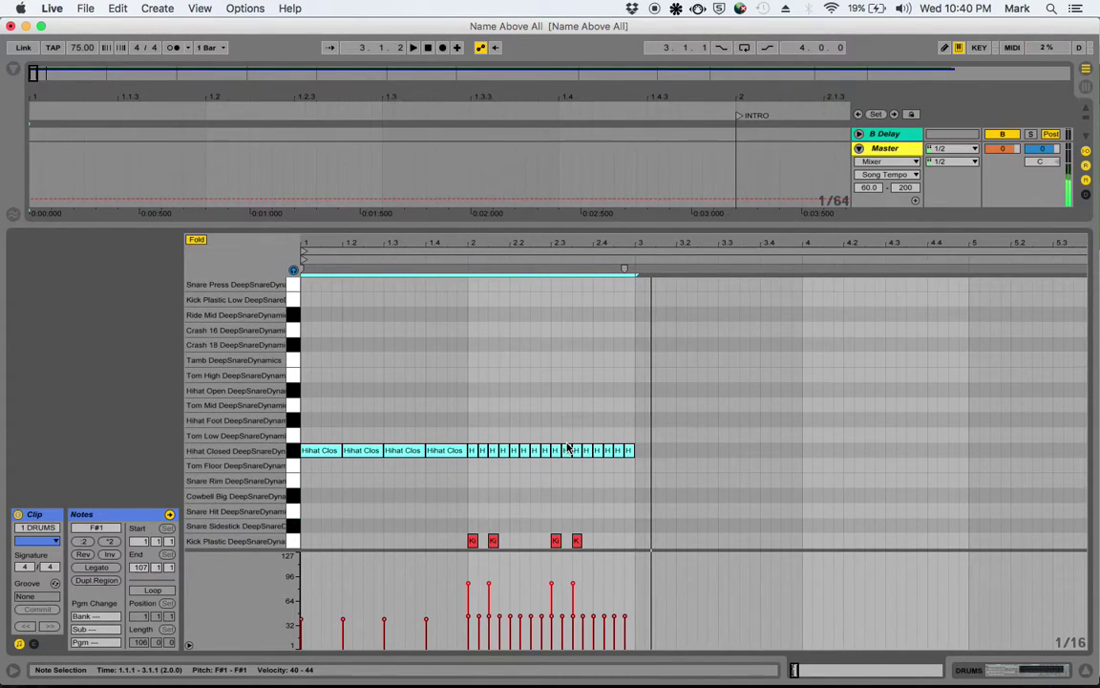
mouse_move(486, 668)
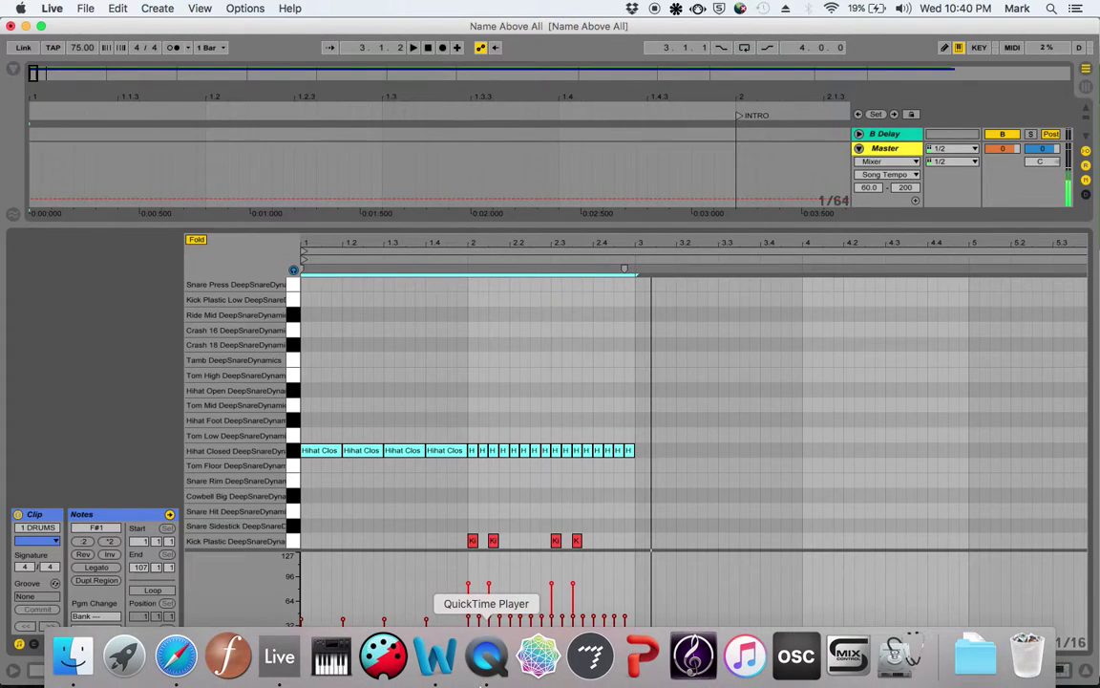
right_click(488, 658)
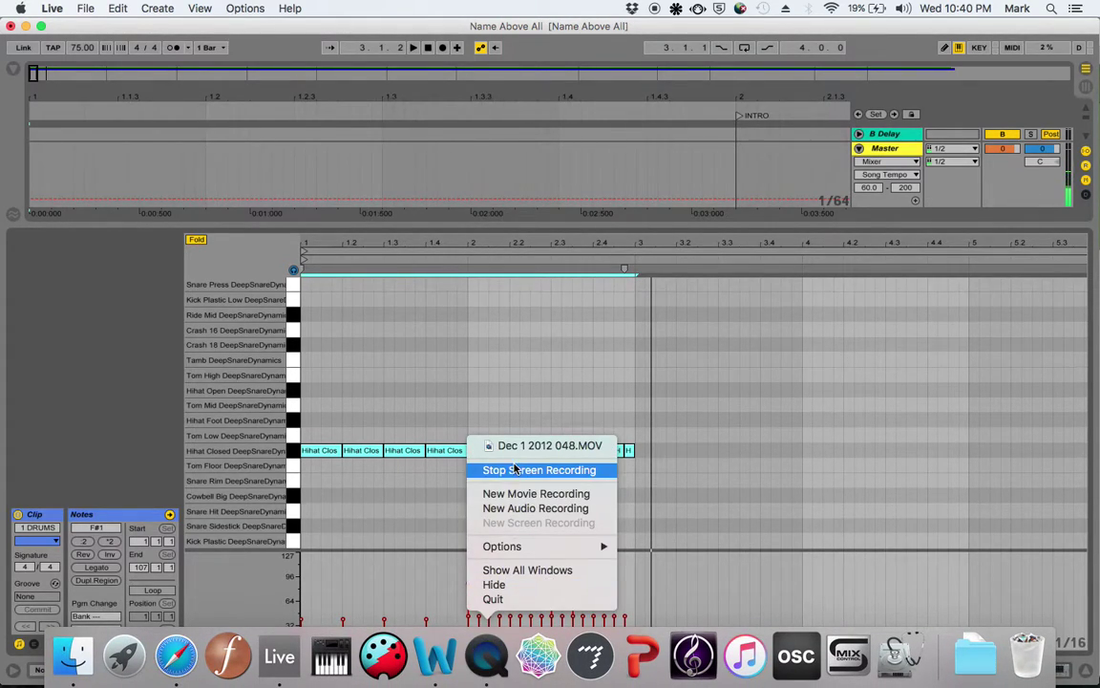